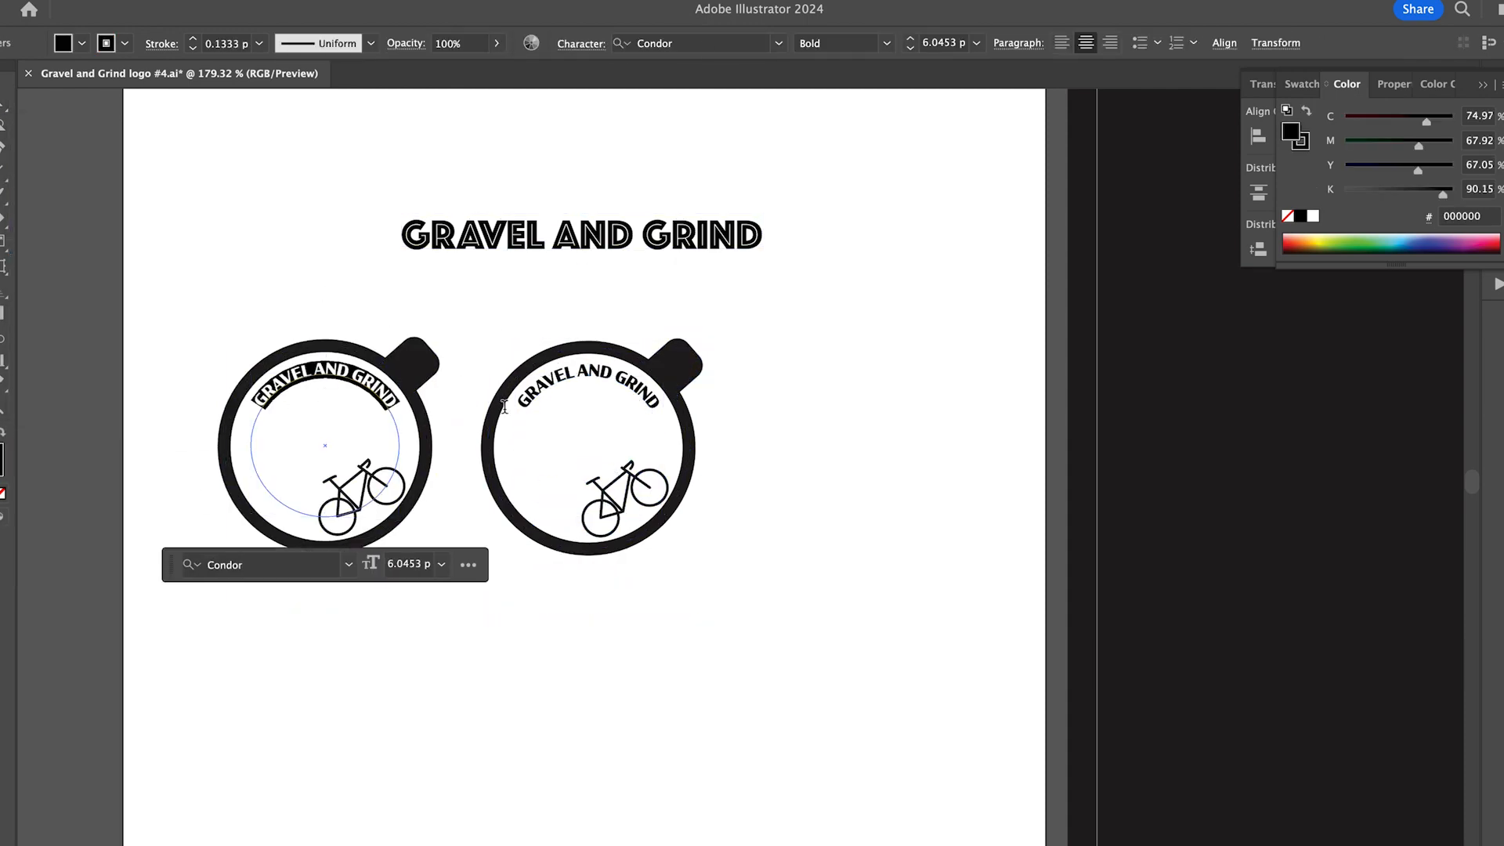
# - Set the left cup's curved GRAVEL AND GRIND lettering to the Phosphate font and remove its stroke
pyautogui.write('PHO')
pyautogui.press('Return')
pyautogui.press('Escape')
pyautogui.click(259, 43)
pyautogui.click(125, 43)
pyautogui.click(6, 91)
pyautogui.click(307, 386)
pyautogui.click(306, 383)
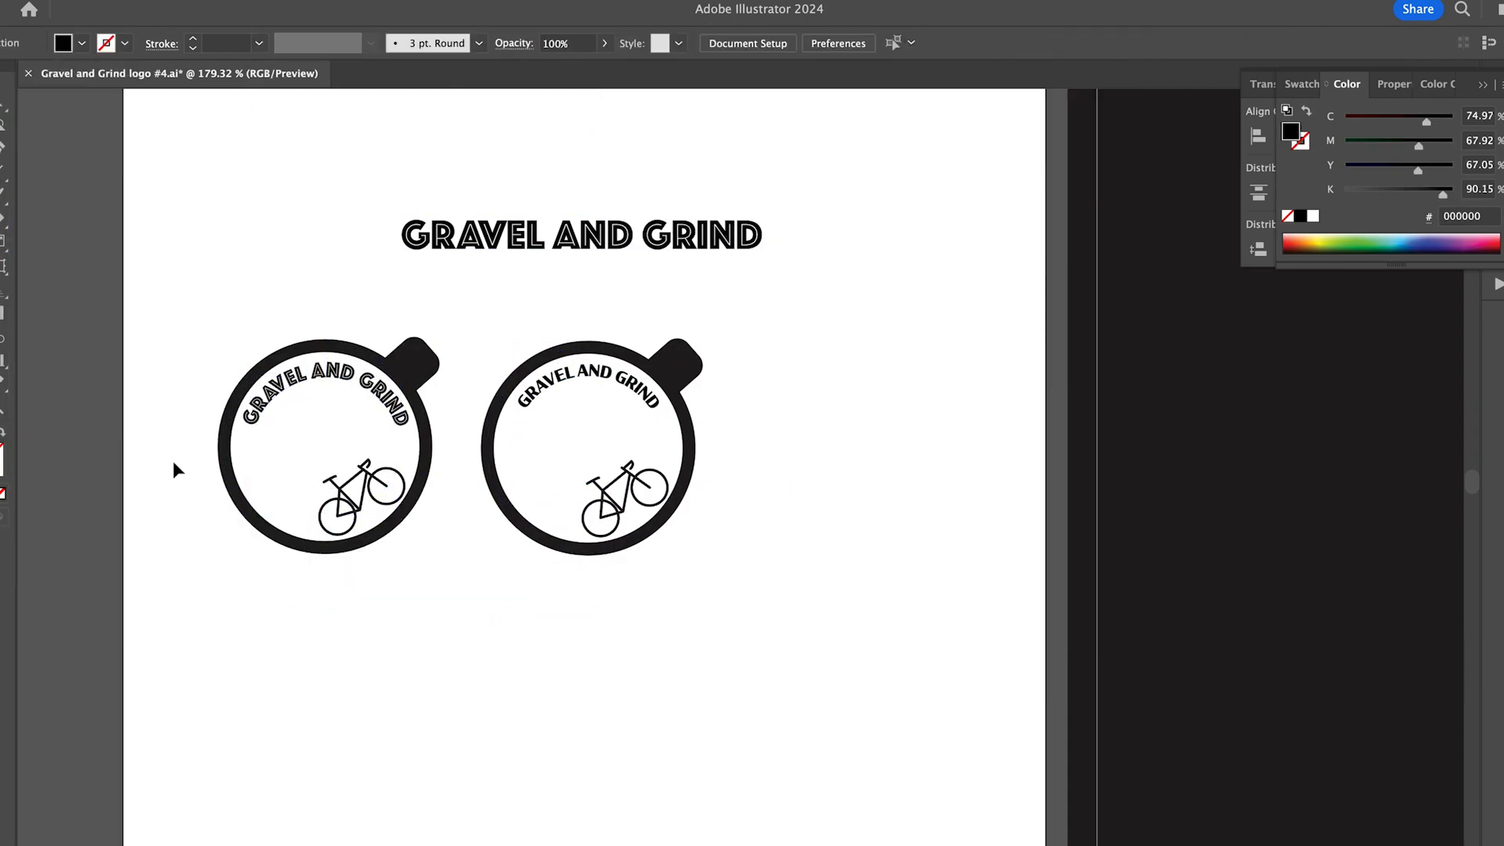
# - Replace the left cup with a copy of the right cup, using an enlarged ring and lettering for both
pyautogui.click(305, 286)
pyautogui.scroll(2, 305, 286)
pyautogui.scroll(-6, 734, 476)
pyautogui.scroll(6, 419, 413)
pyautogui.click(413, 426)
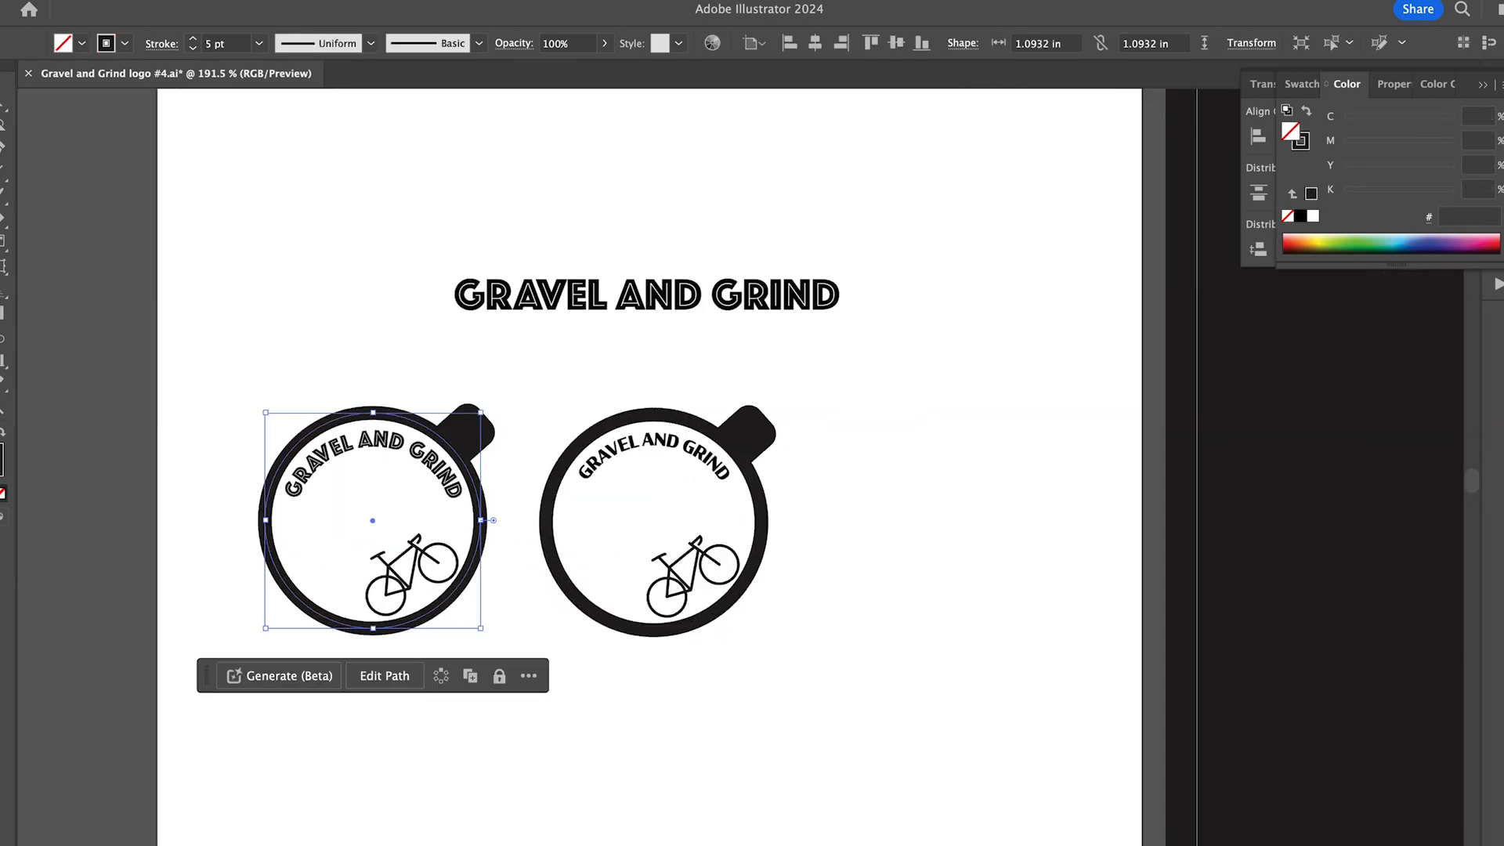
pyautogui.press('Delete')
pyautogui.moveTo(691, 583)
pyautogui.mouseDown()
pyautogui.moveTo(1014, 748)
pyautogui.moveTo(689, 601)
pyautogui.mouseUp()
pyautogui.moveTo(470, 376); pyautogui.dragTo(659, 507)
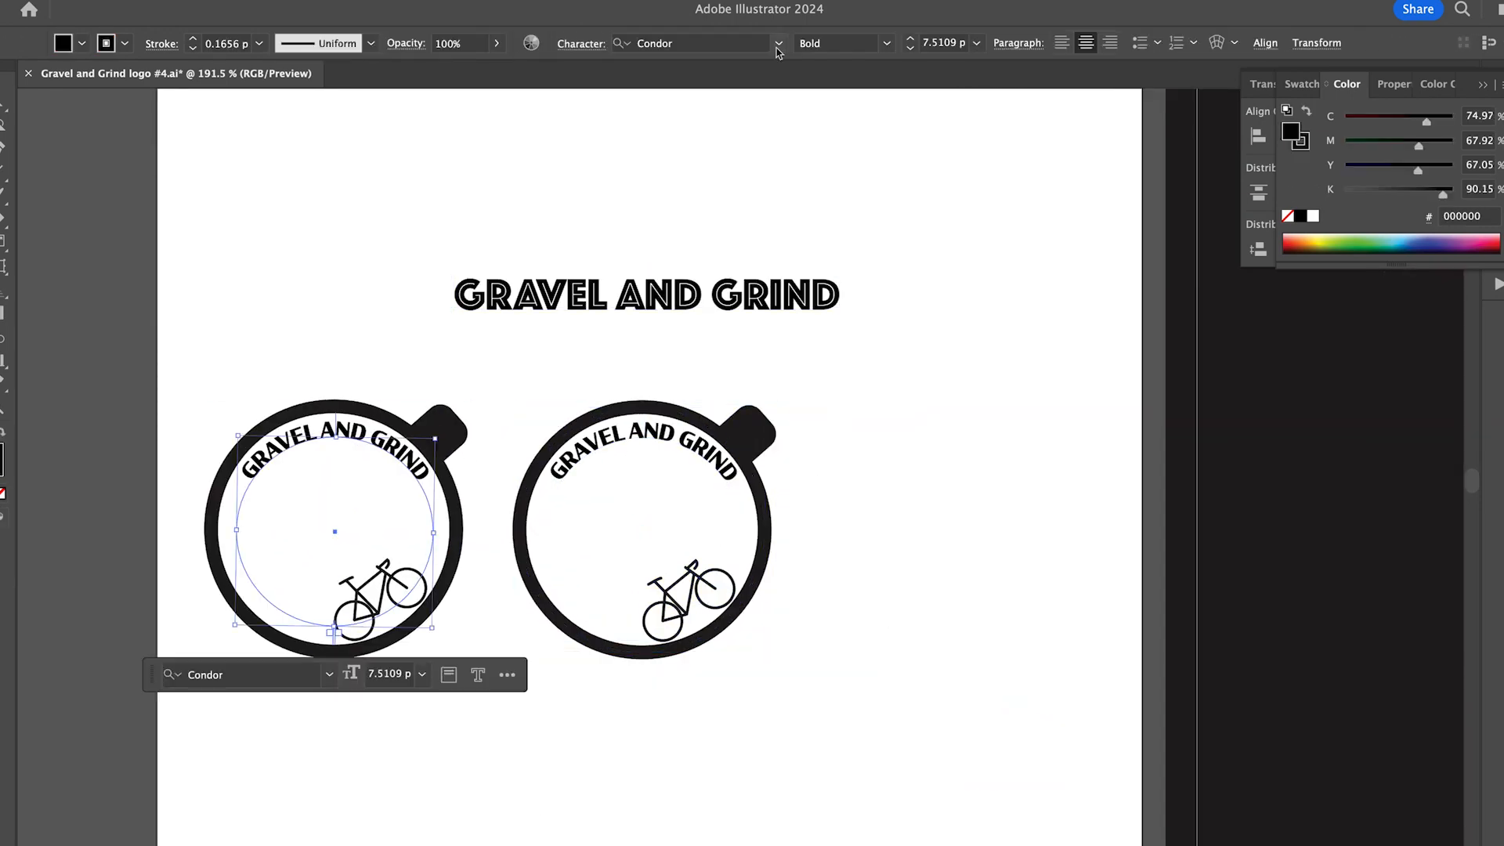
# - Change the left cup's curved lettering to Phosphate Inline and remove its stroke
pyautogui.click(778, 43)
pyautogui.click(667, 107)
pyautogui.click(668, 108)
pyautogui.click(667, 107)
pyautogui.click(679, 109)
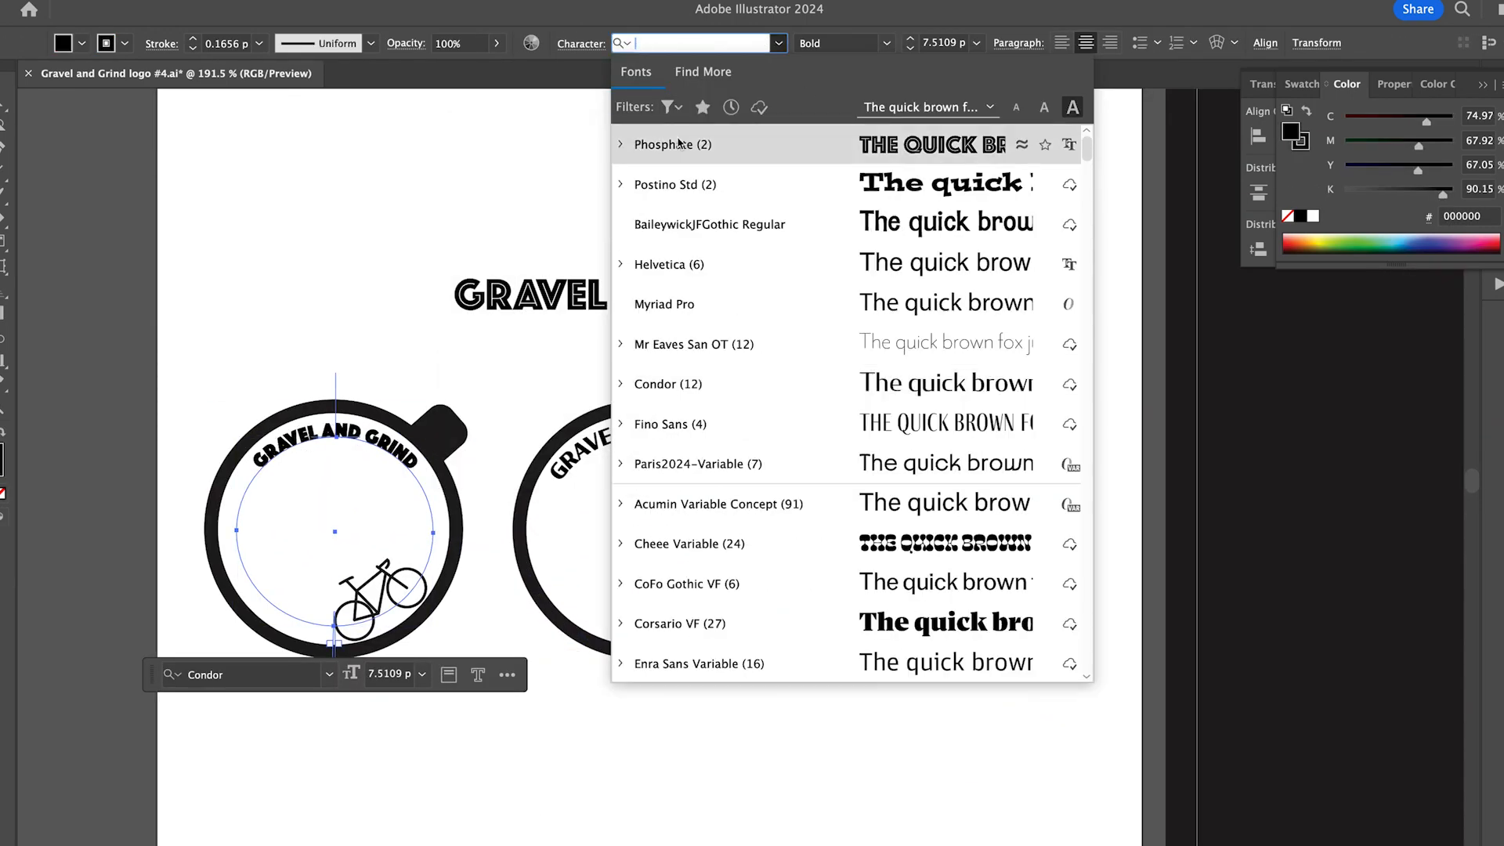
pyautogui.click(702, 144)
pyautogui.click(124, 43)
pyautogui.click(1, 78)
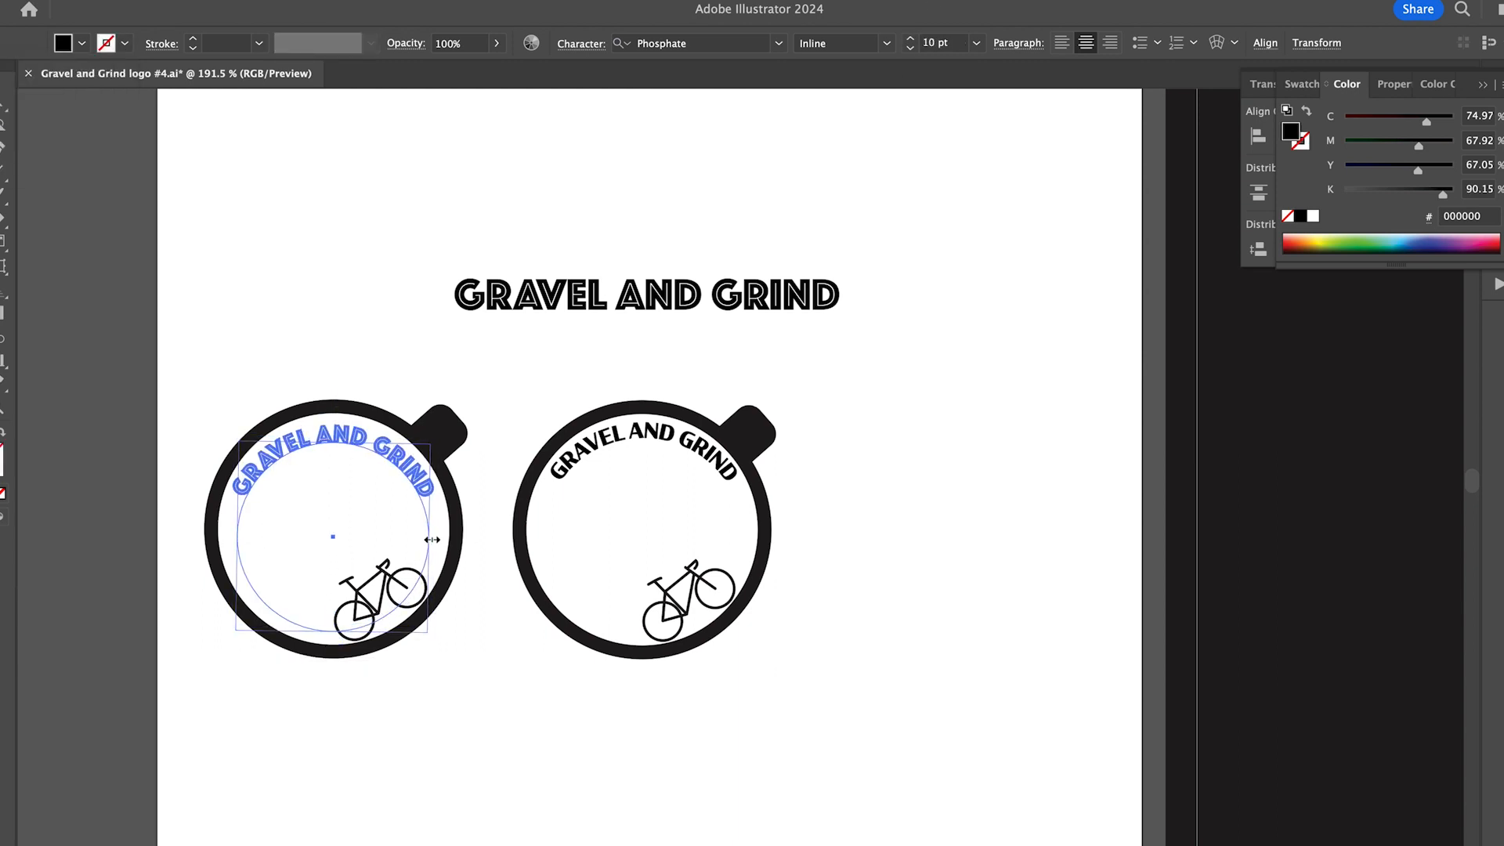
pyautogui.click(627, 472)
# - Move both cups to the right, spacing them wider apart below the GRAVEL AND GRIND title
pyautogui.scroll(-1, 626, 472)
pyautogui.moveTo(726, 574); pyautogui.dragTo(953, 574)
pyautogui.moveTo(416, 570); pyautogui.dragTo(503, 570)
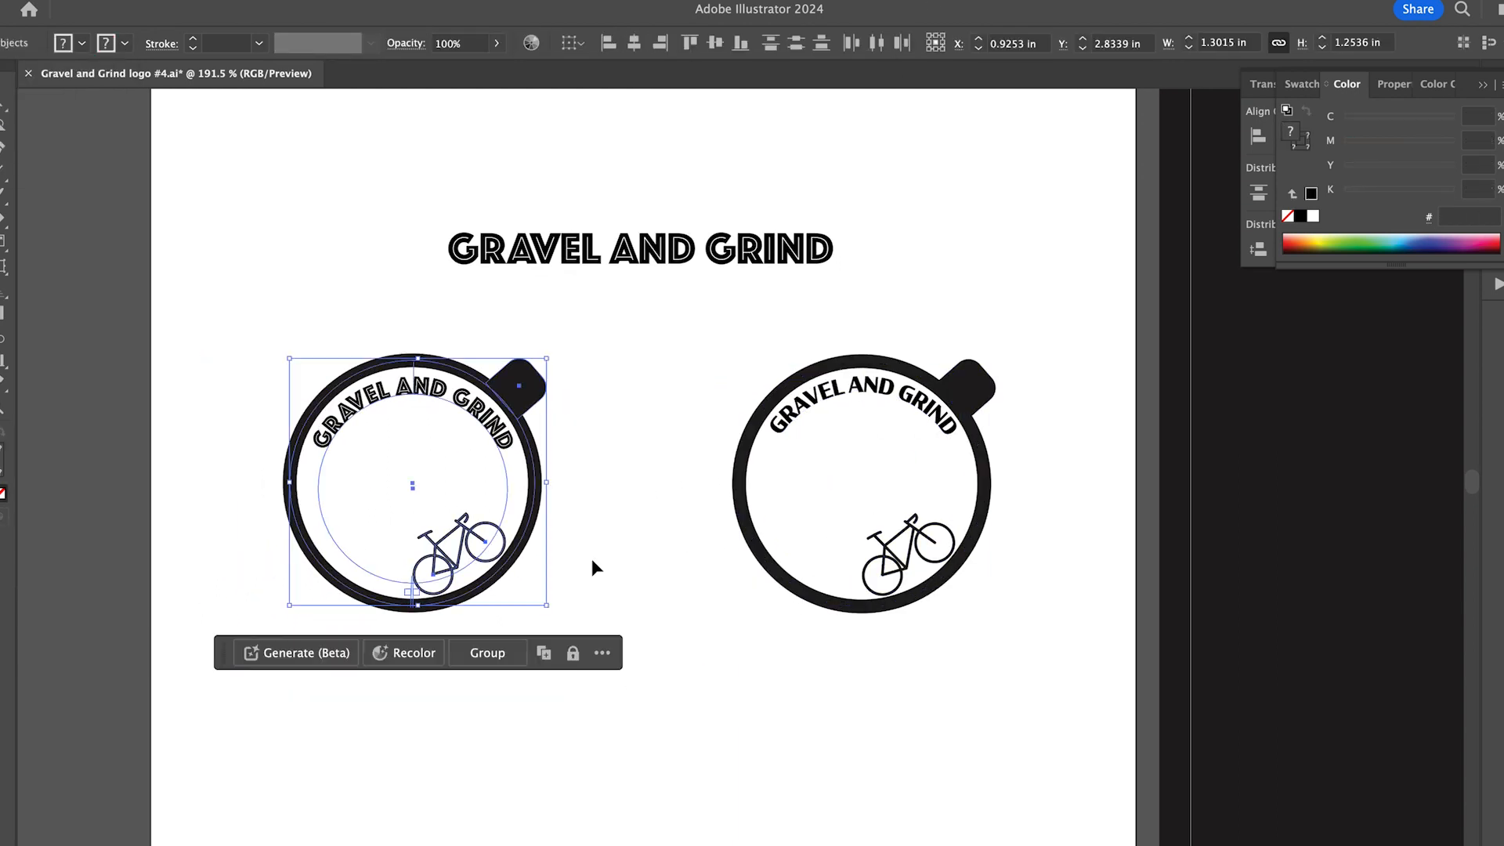
pyautogui.scroll(-1, 503, 569)
pyautogui.click(675, 560)
# - Open Gravel and Grind logo #3.ai and copy its coloured cup artwork into the logo #4 document beside the white artboard
pyautogui.click(2, 235)
pyautogui.click(487, 553)
pyautogui.doubleClick(681, 524)
pyautogui.doubleClick(628, 534)
pyautogui.click(568, 460)
pyautogui.doubleClick(944, 526)
pyautogui.doubleClick(973, 604)
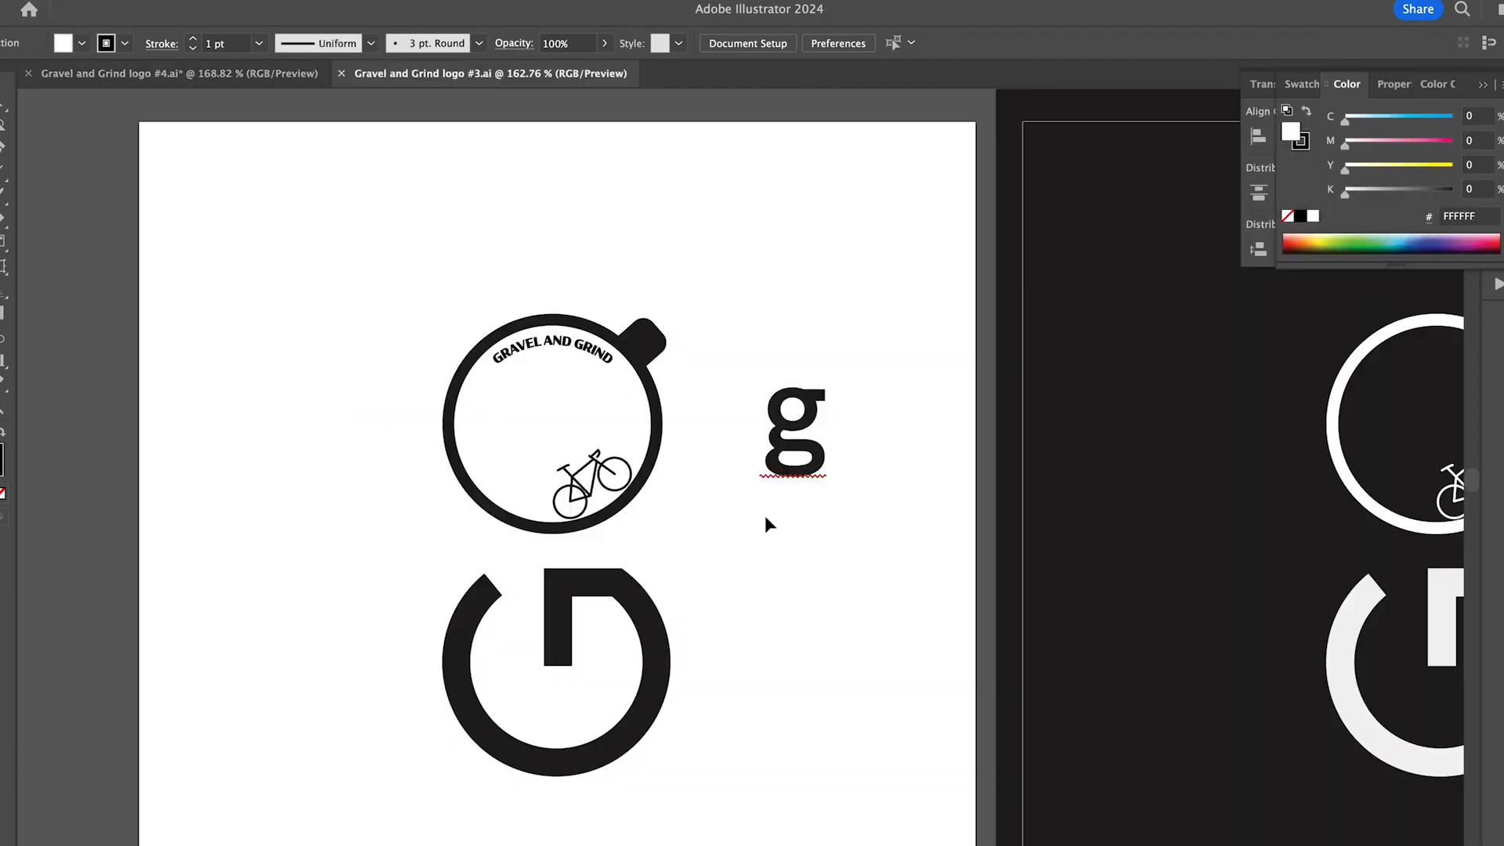
pyautogui.press('super+alt+0')
pyautogui.click(829, 463)
pyautogui.press('super+c')
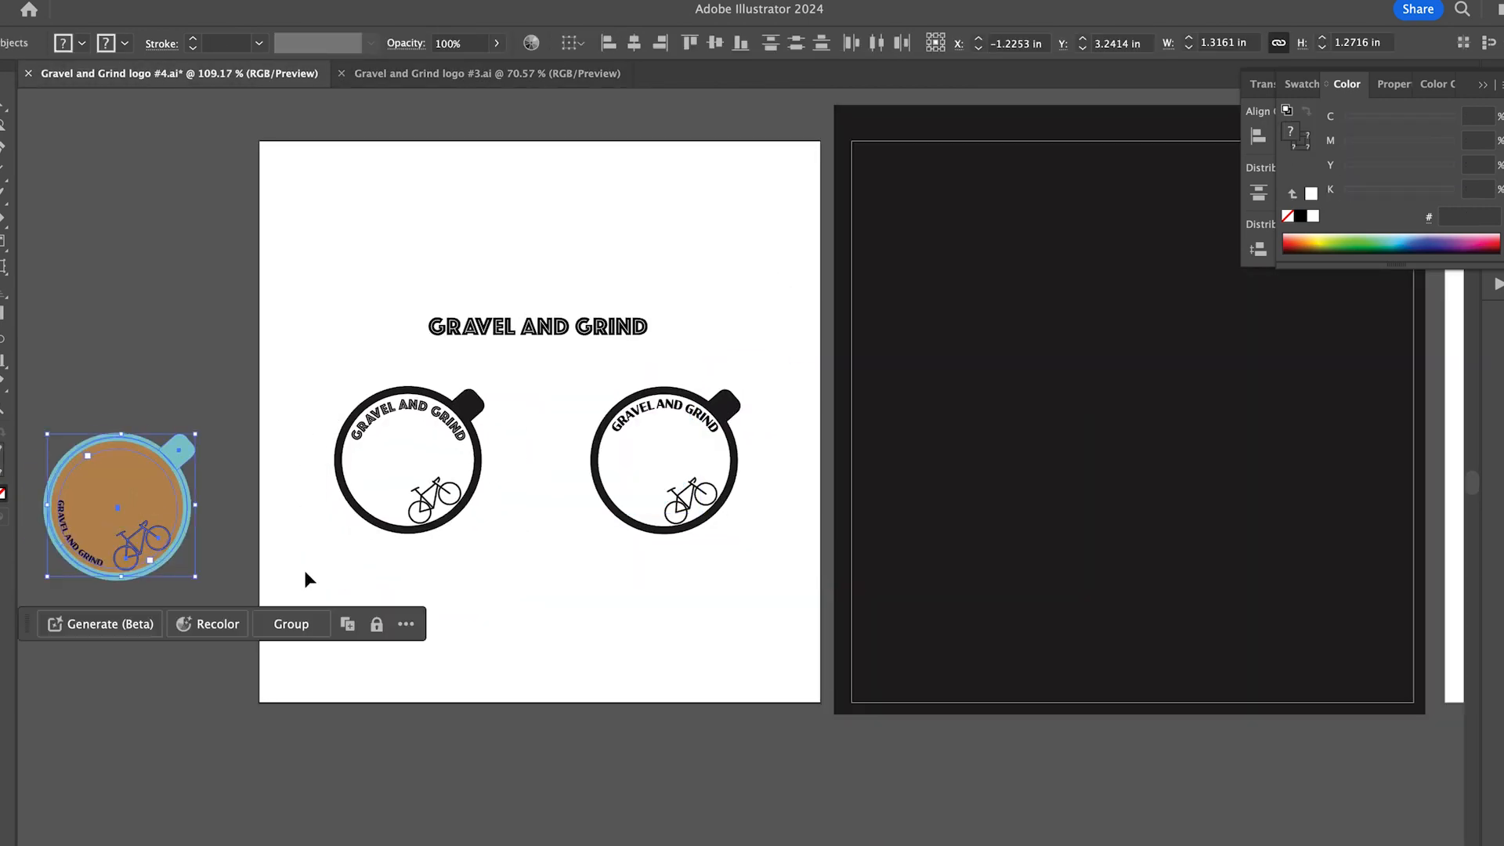
# - Try to slide the left cup's curved lettering around its circular path
pyautogui.scroll(5, 667, 403)
pyautogui.press('a')
pyautogui.click(470, 388)
pyautogui.moveTo(385, 562); pyautogui.dragTo(480, 773)
pyautogui.press('super+z')
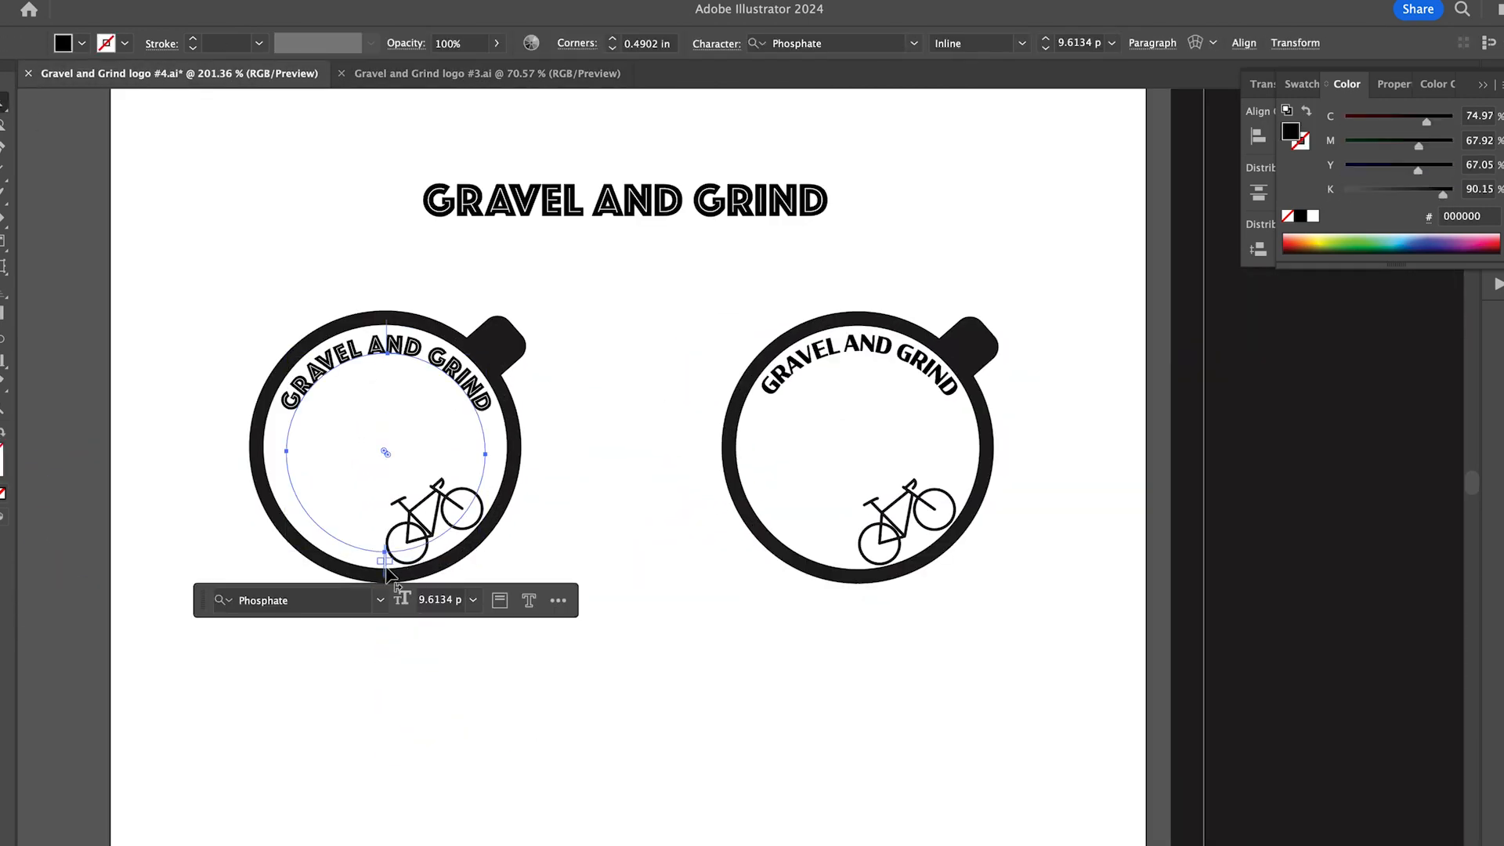
# - Try flipping the left cup's lettering with the Type on a Path options and sliding it around the lower part of the circle
pyautogui.click(17, 0)
pyautogui.moveTo(342, 309); pyautogui.dragTo(463, 327)
pyautogui.moveTo(59, 54)
pyautogui.click(291, 160)
pyautogui.click(786, 407)
pyautogui.click(789, 514)
pyautogui.click(460, 507)
pyautogui.moveTo(312, 506); pyautogui.dragTo(299, 501)
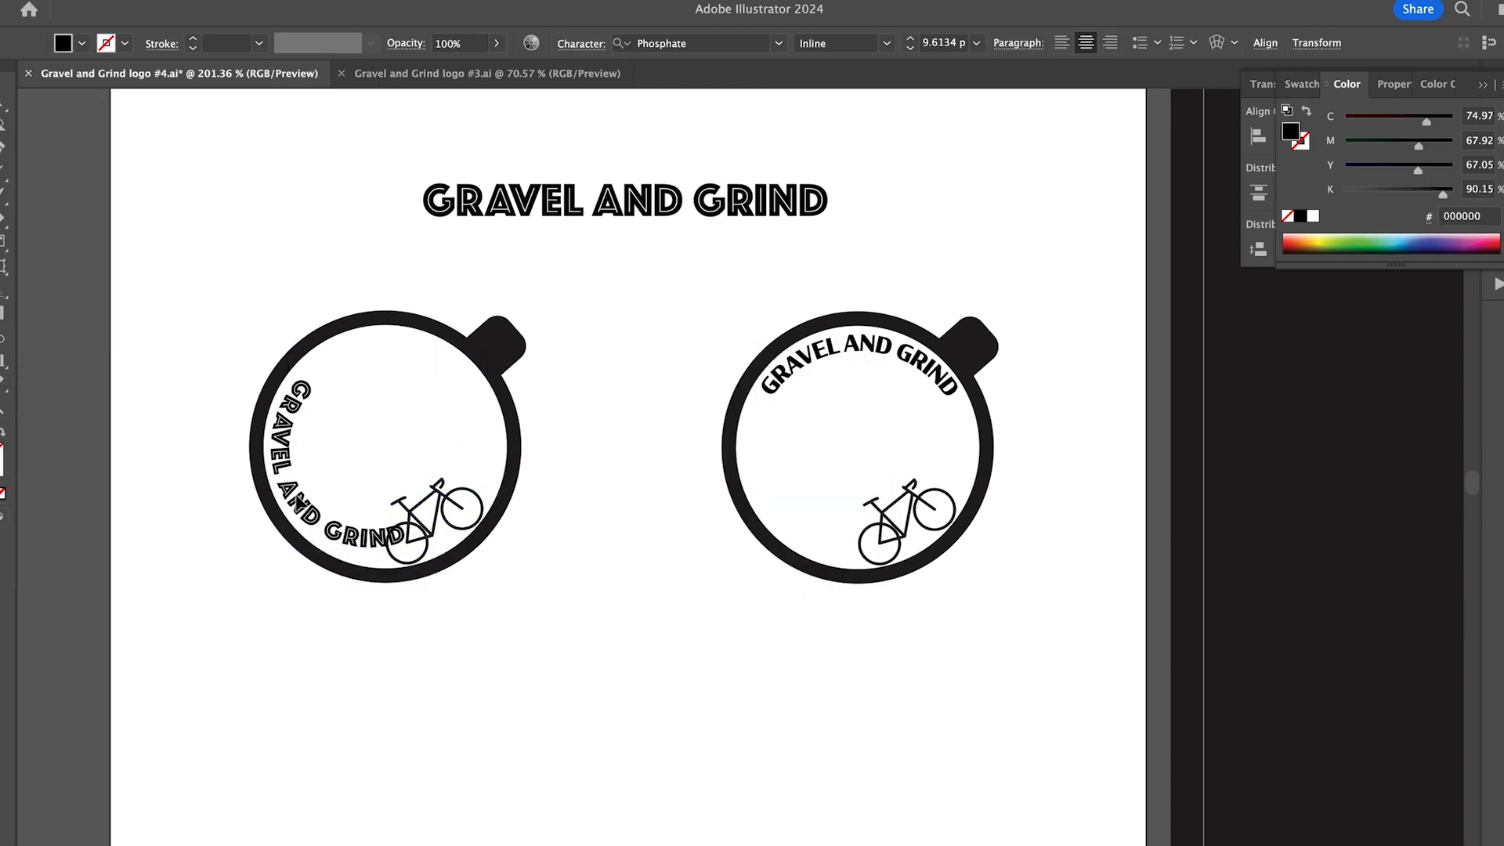
pyautogui.moveTo(408, 551); pyautogui.dragTo(388, 549)
pyautogui.moveTo(452, 518); pyautogui.dragTo(466, 504)
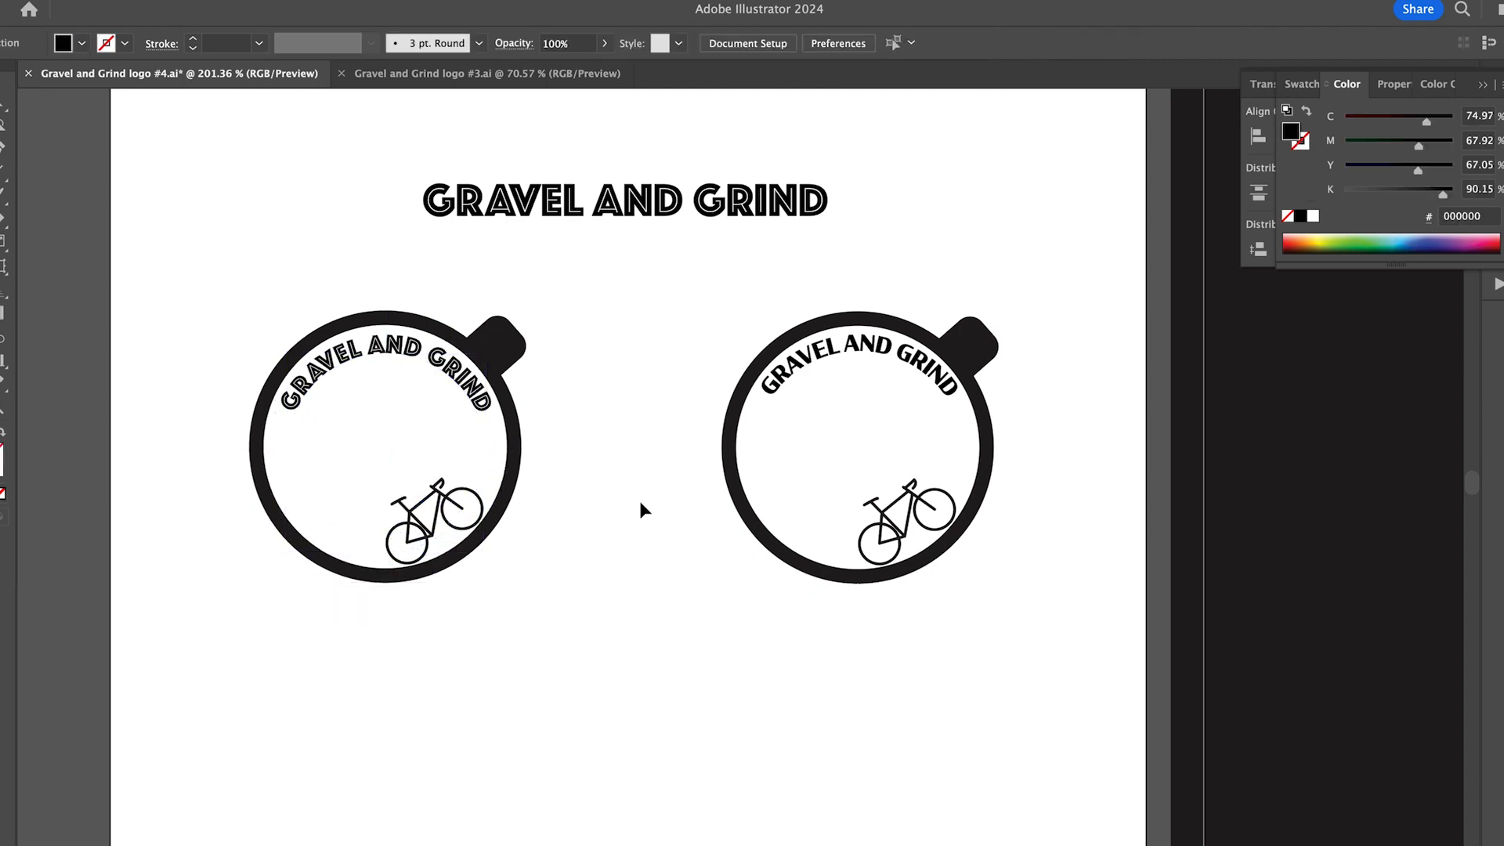
# - Try out a lettermark below the cups with the bicycle between two large navy G letters
pyautogui.scroll(-3, 639, 501)
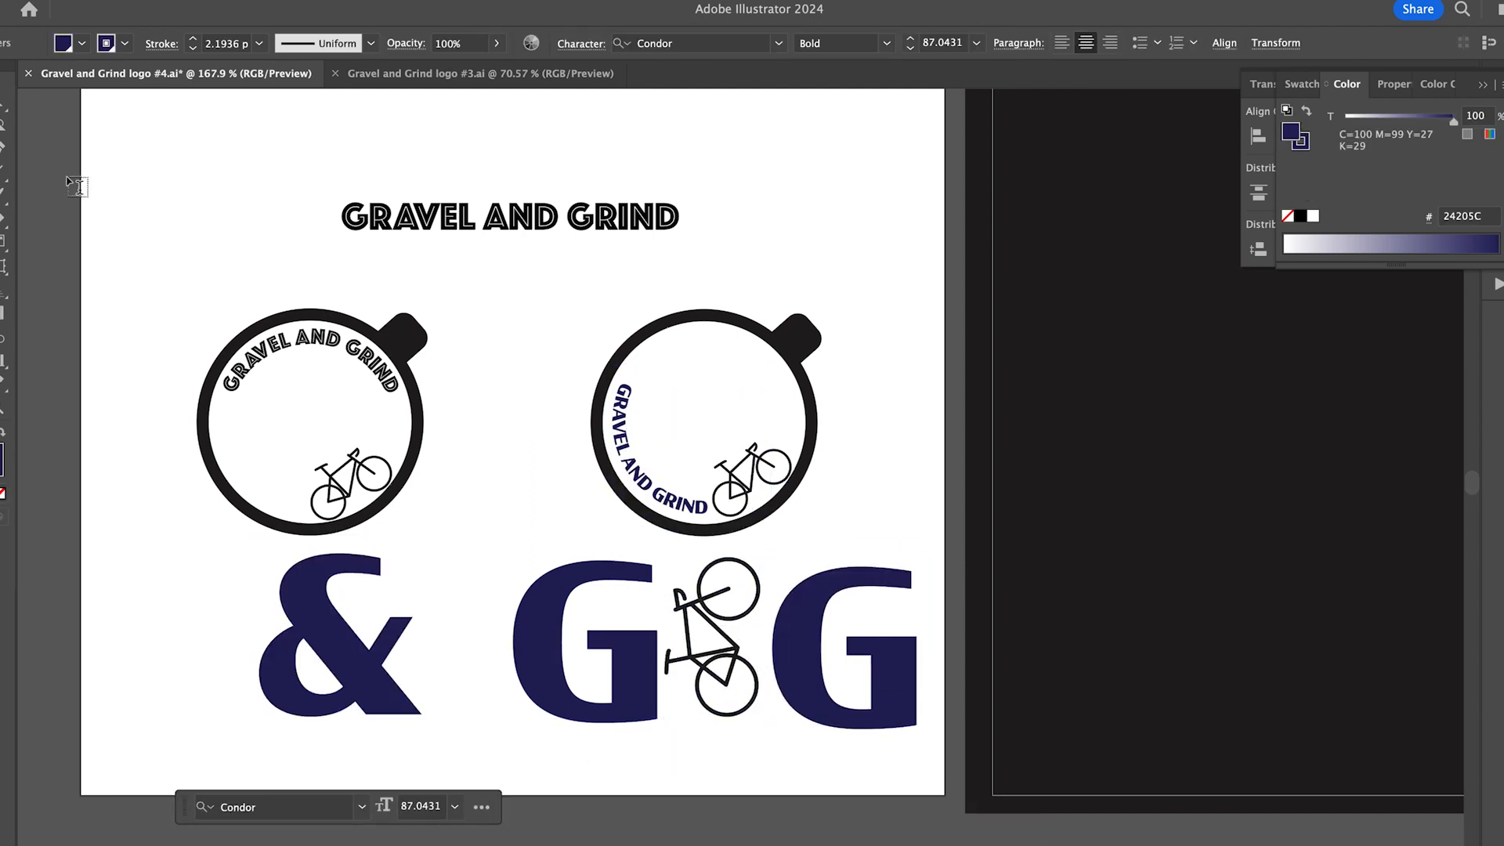
pyautogui.click(753, 608)
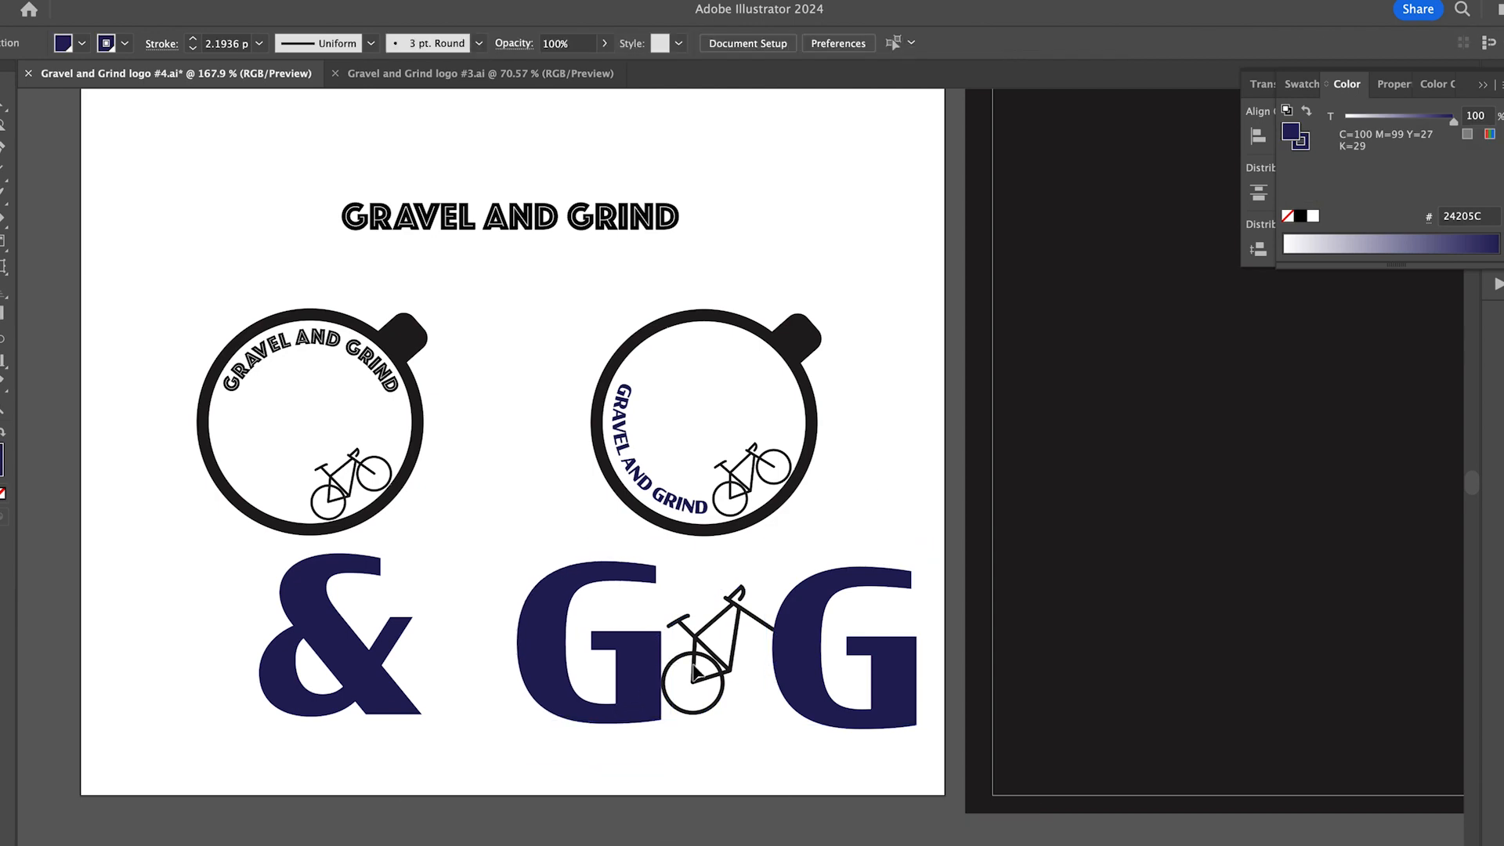
pyautogui.scroll(4, 484, 555)
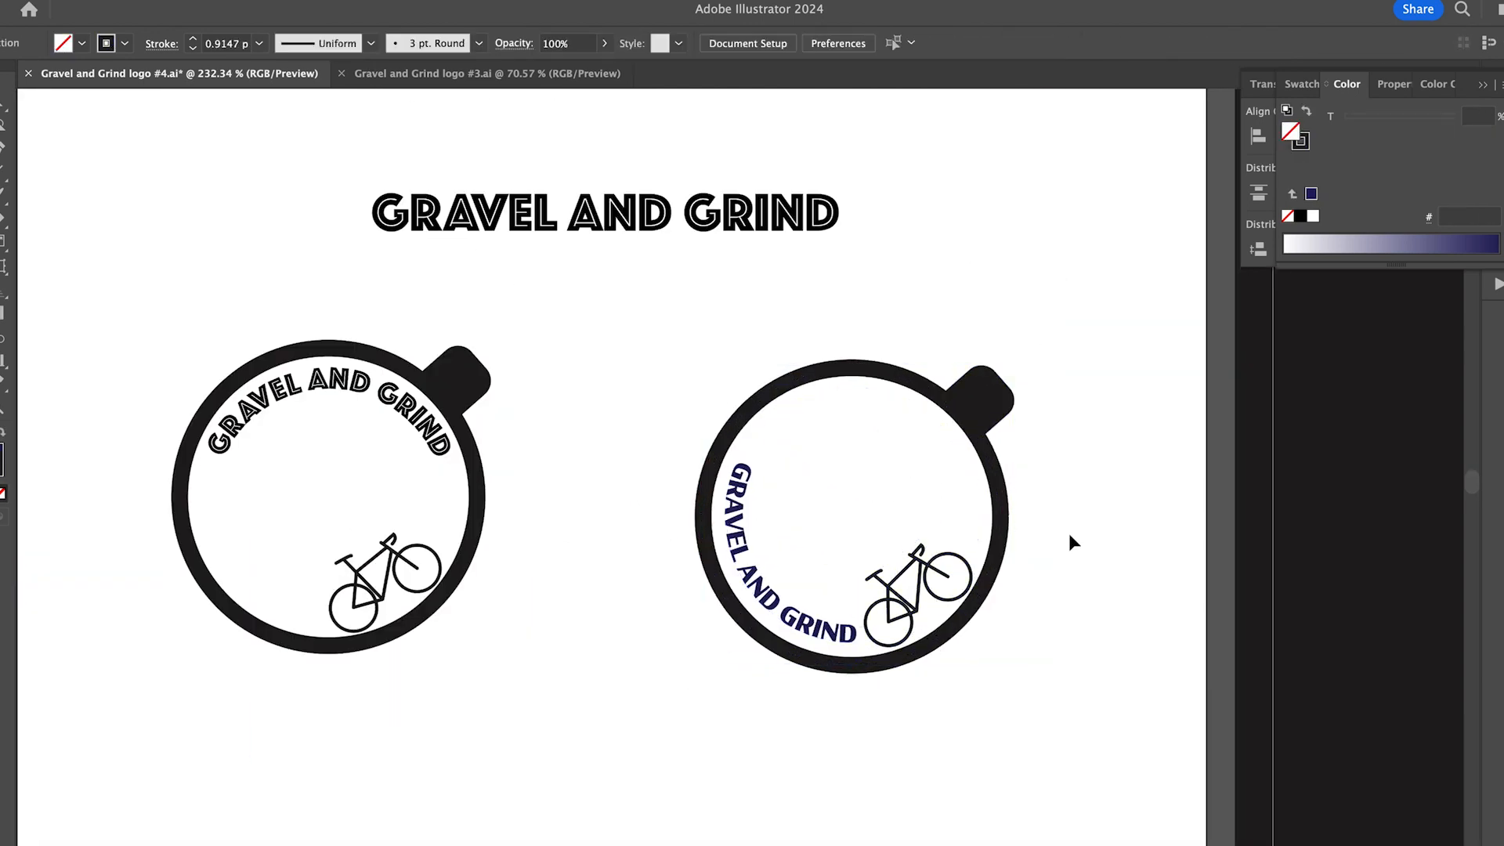
# - Scale the left cup's curved GRAVEL & GRIND lettering down to about 11.43 pt
pyautogui.click(242, 404)
pyautogui.click(274, 413)
pyautogui.hscroll(-2, 175, 326)
pyautogui.click(353, 332)
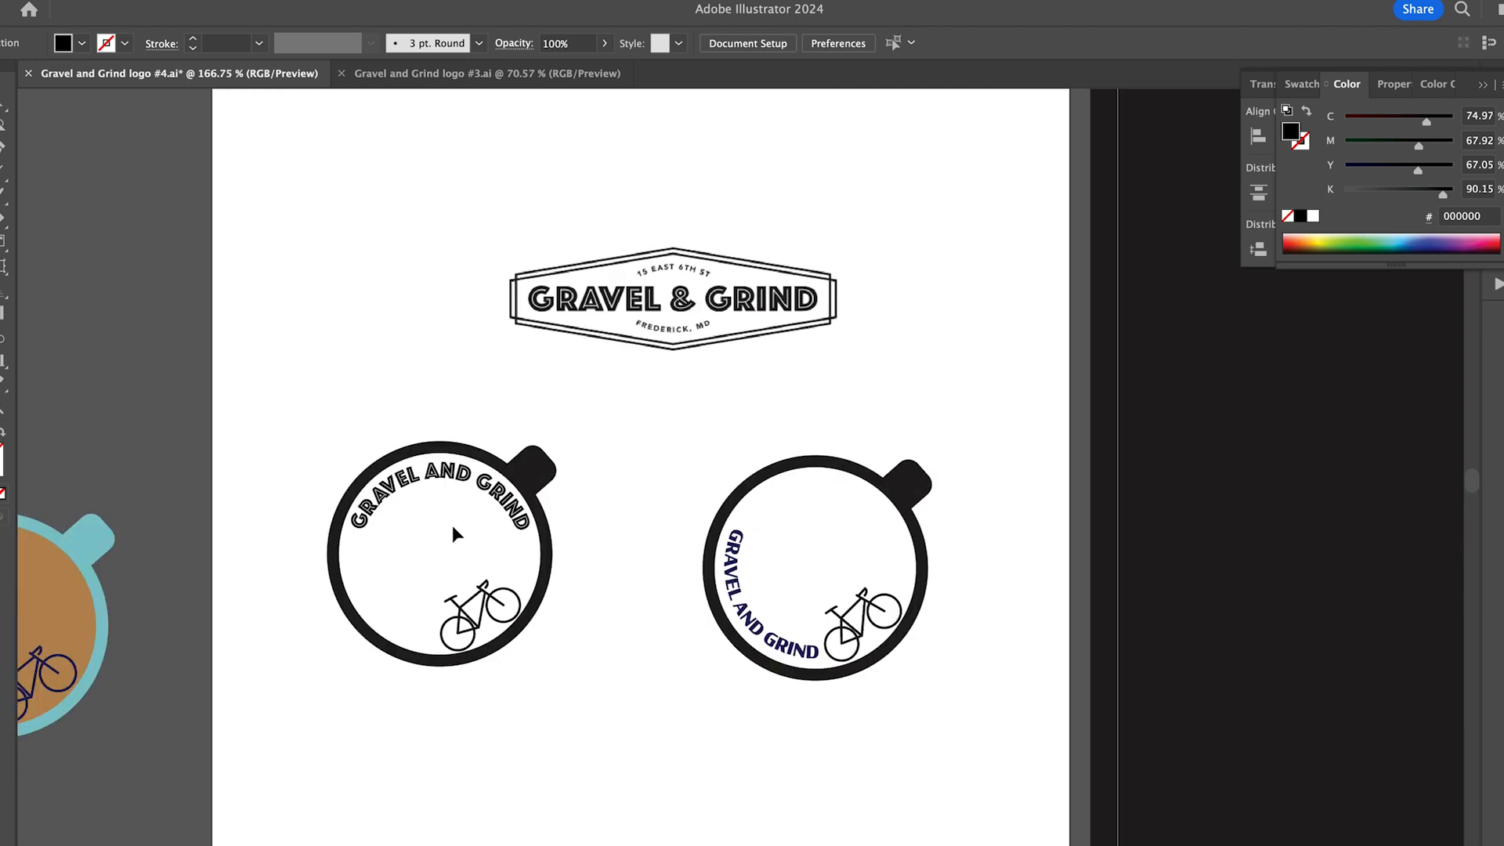
pyautogui.click(425, 471)
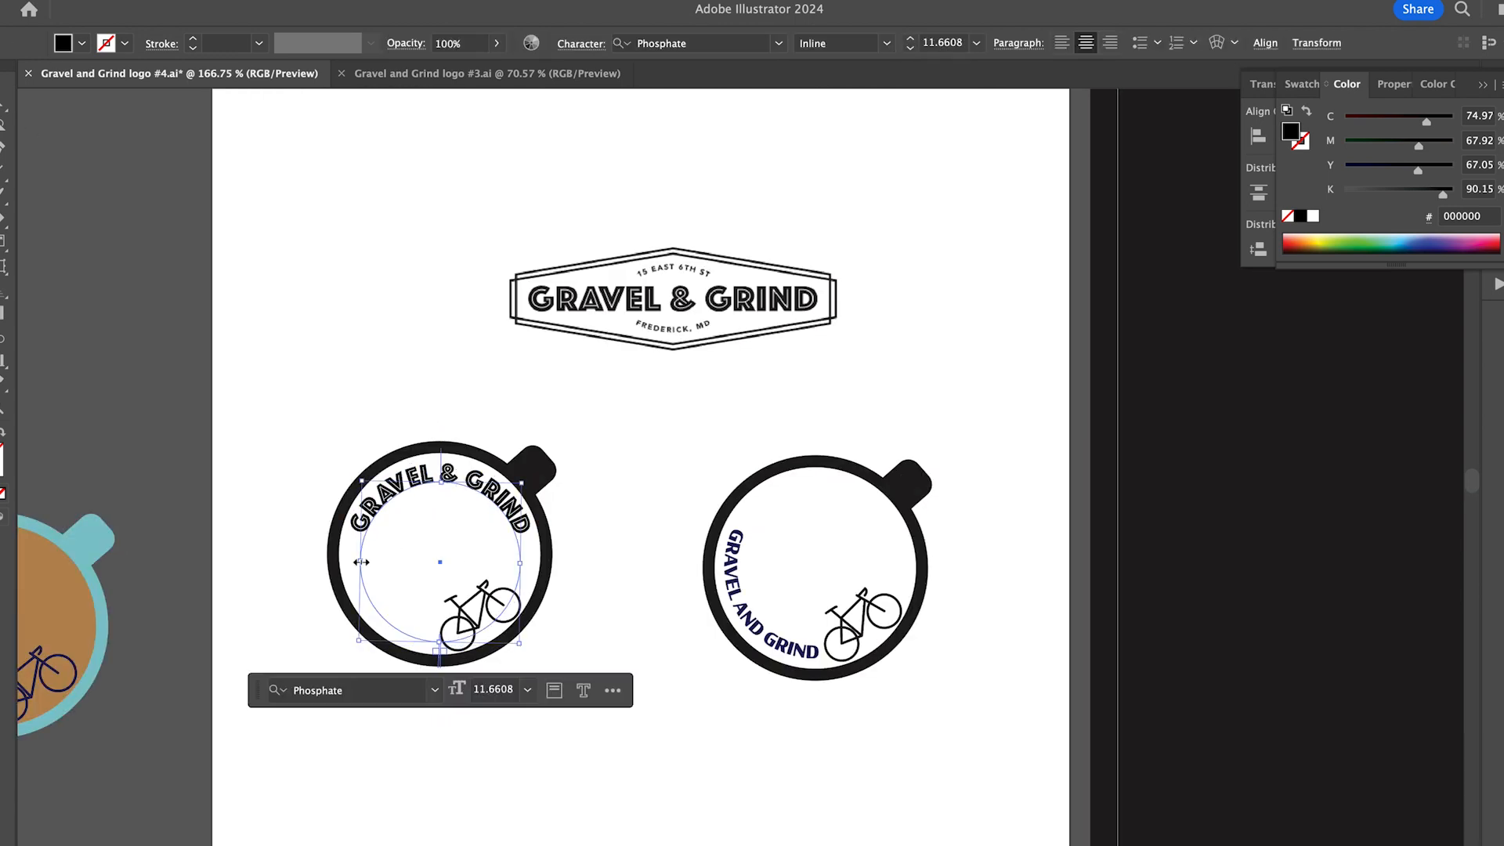
pyautogui.moveTo(393, 494); pyautogui.dragTo(390, 494)
pyautogui.click(738, 468)
# - Try to place the left cup artwork farther right, and undo the move
pyautogui.scroll(-2, 738, 468)
pyautogui.moveTo(301, 376); pyautogui.dragTo(568, 607)
pyautogui.moveTo(330, 534); pyautogui.dragTo(635, 535)
pyautogui.press('super+z')
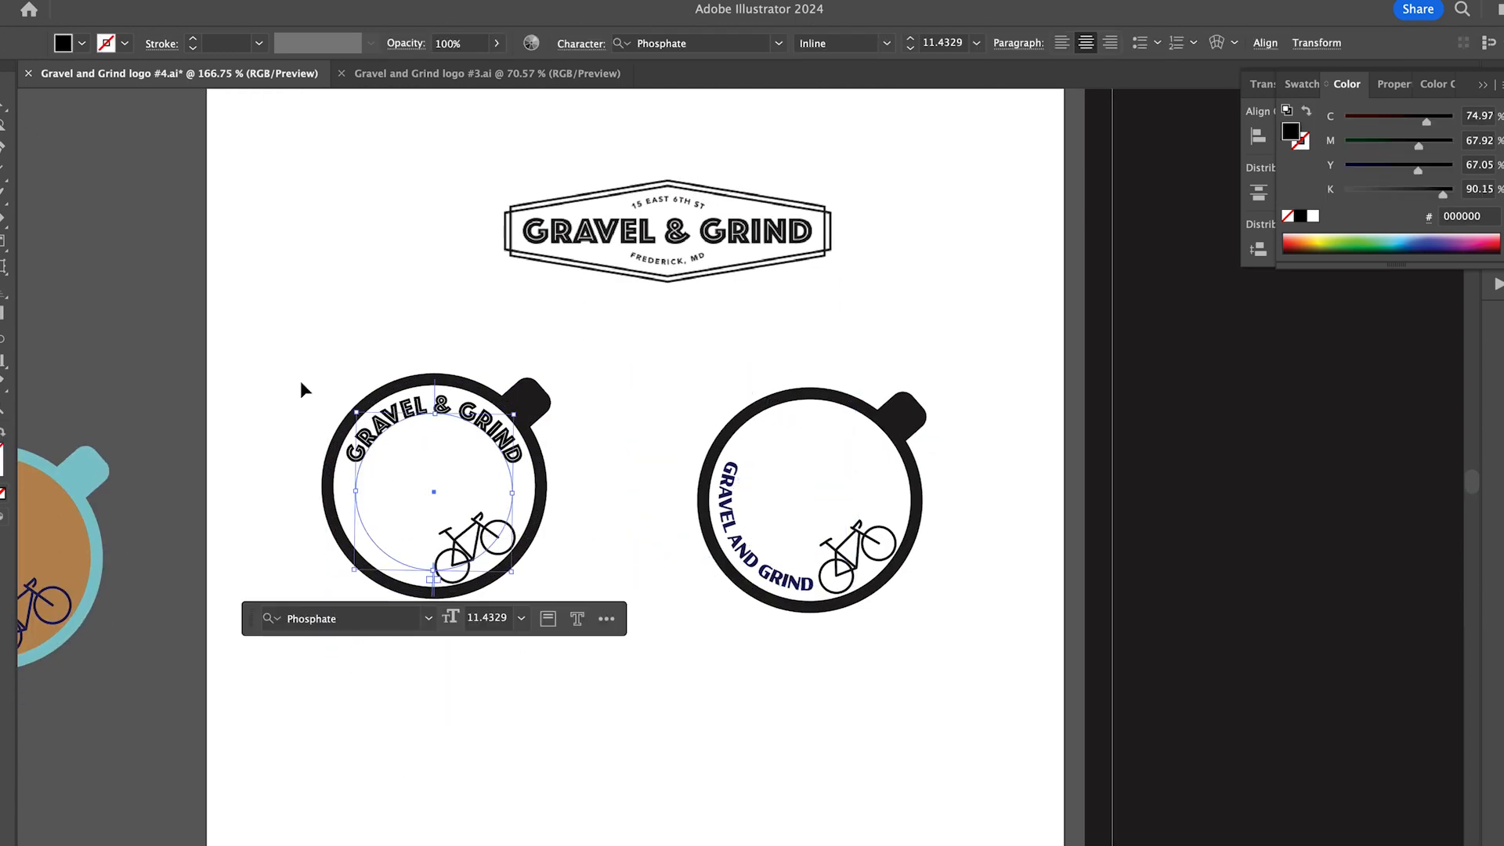
# - Duplicate the complete left cup directly below the original
pyautogui.moveTo(299, 381); pyautogui.dragTo(564, 600)
pyautogui.moveTo(480, 570); pyautogui.dragTo(480, 812)
pyautogui.click(378, 664)
# - Flip the lower cup's lettering to the inside of its path and run it along the lower-left curve
pyautogui.click(4, 116)
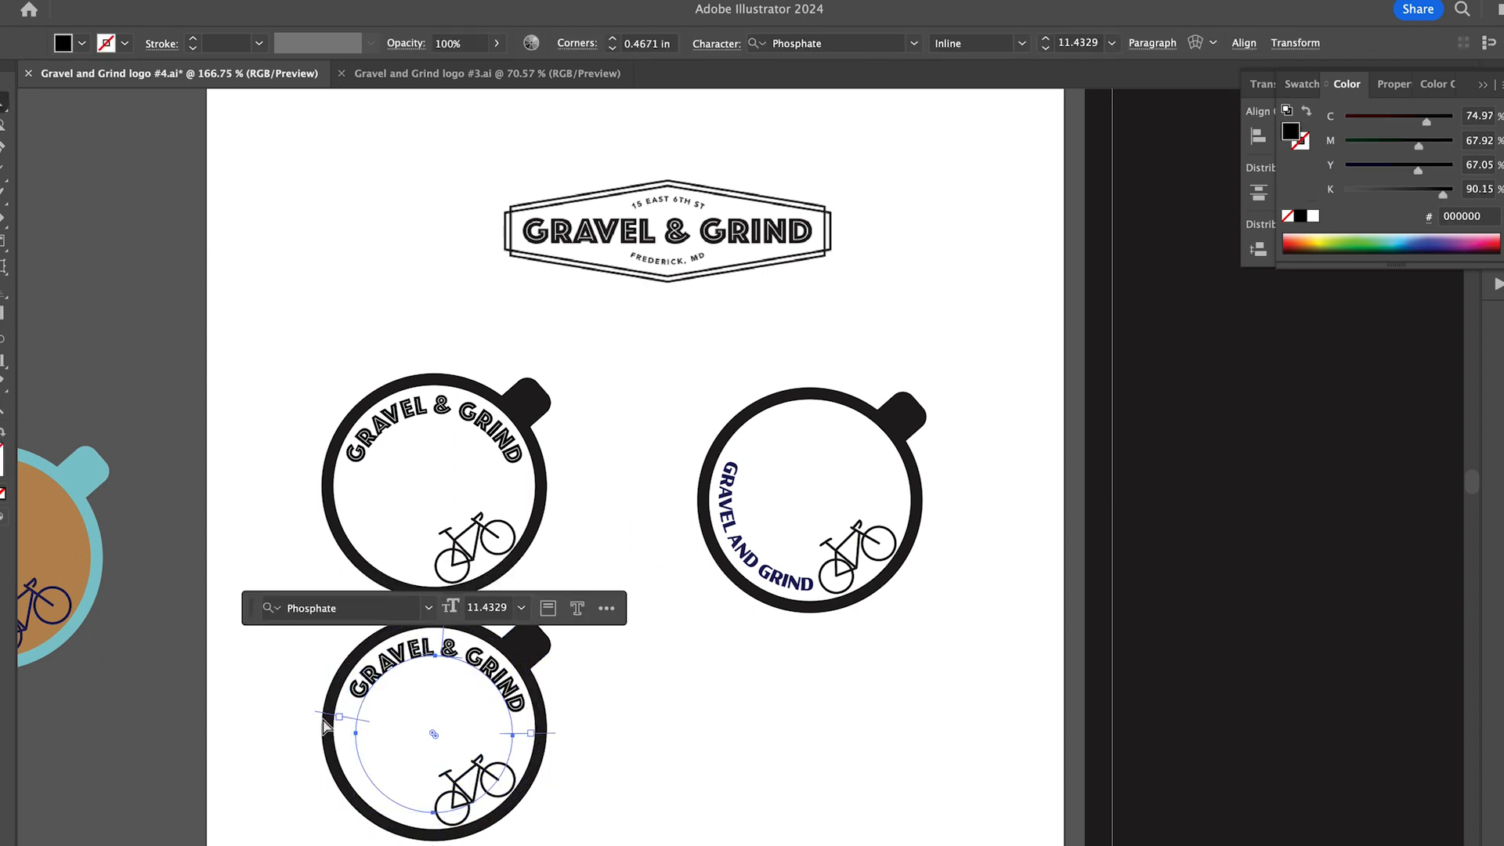
pyautogui.moveTo(399, 636); pyautogui.dragTo(507, 673)
pyautogui.click(8, 1)
pyautogui.moveTo(124, 54)
pyautogui.click(279, 148)
pyautogui.click(795, 409)
pyautogui.click(840, 557)
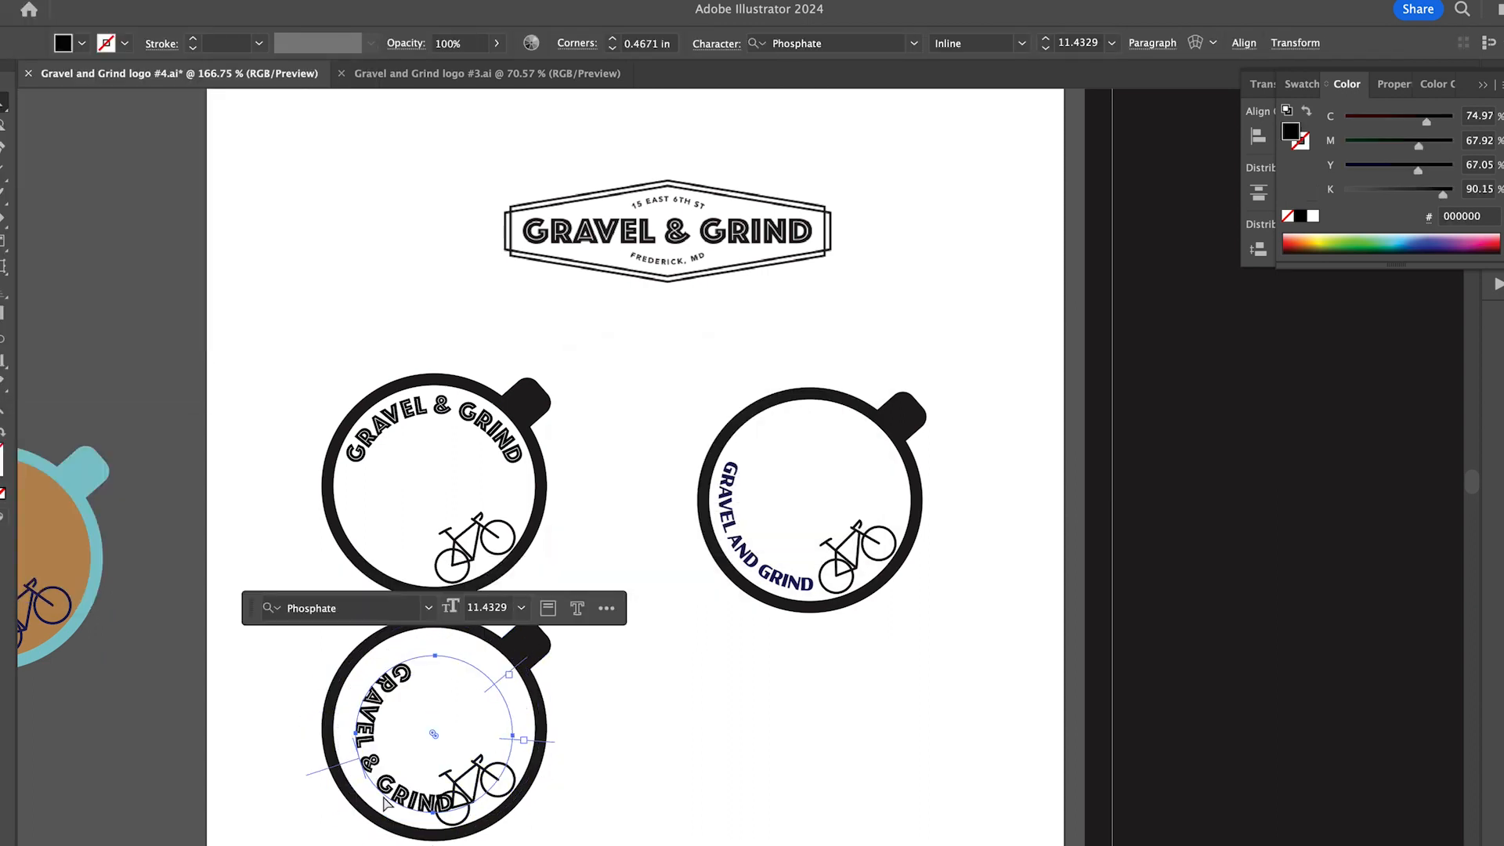
# - Enlarge the lower cup's text circle so the lettering follows the ring closely, and shift the bicycle slightly clear of it
pyautogui.press('v')
pyautogui.moveTo(355, 655); pyautogui.dragTo(344, 644)
pyautogui.moveTo(392, 725); pyautogui.dragTo(480, 783)
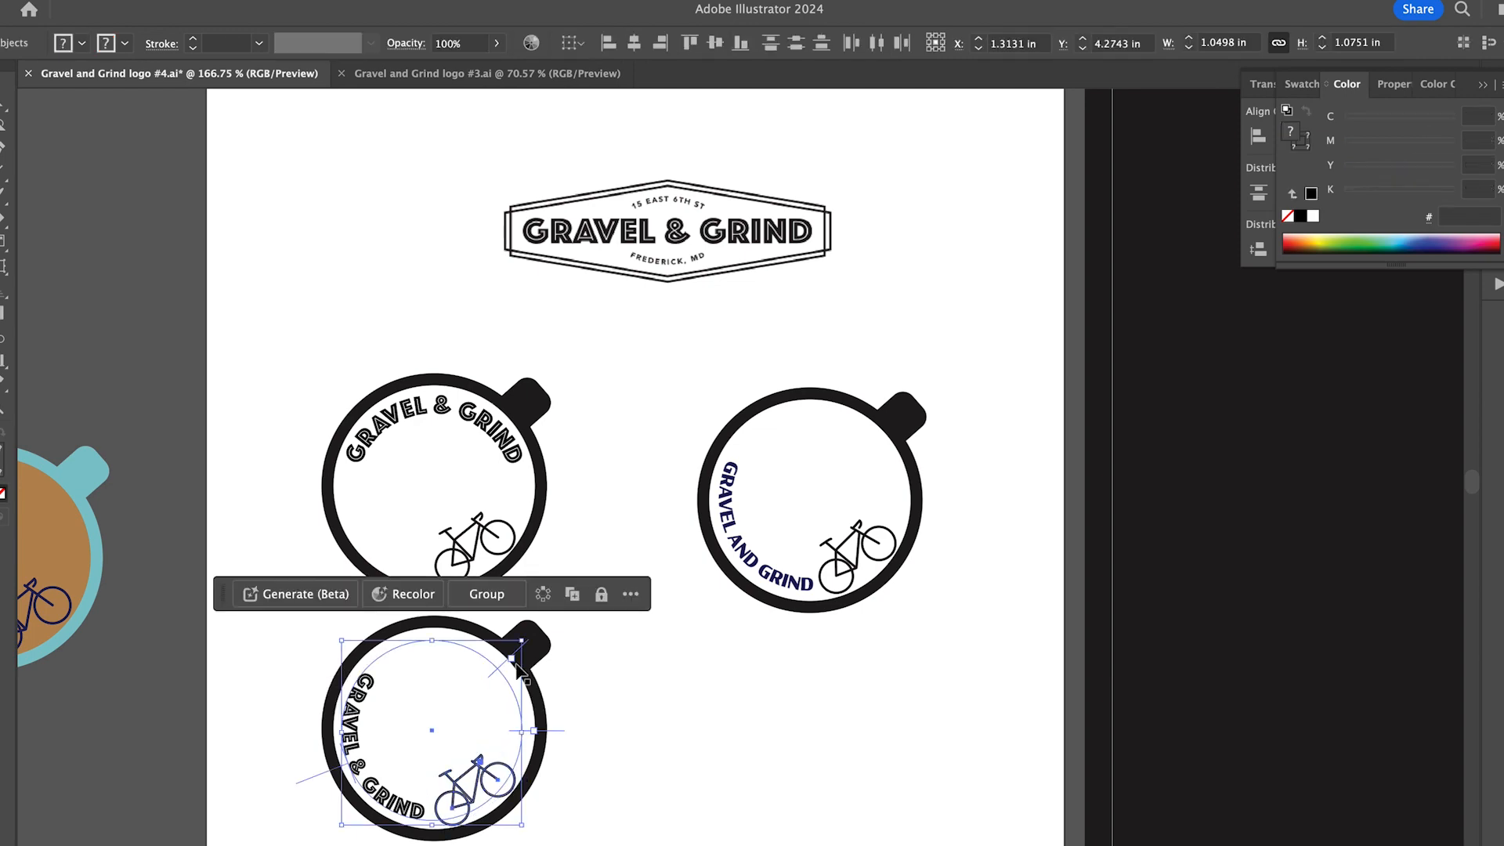
pyautogui.moveTo(527, 636); pyautogui.dragTo(516, 623)
pyautogui.click(583, 673)
pyautogui.scroll(-1, 548, 705)
pyautogui.click(411, 793)
pyautogui.click(608, 748)
pyautogui.scroll(-1, 705, 699)
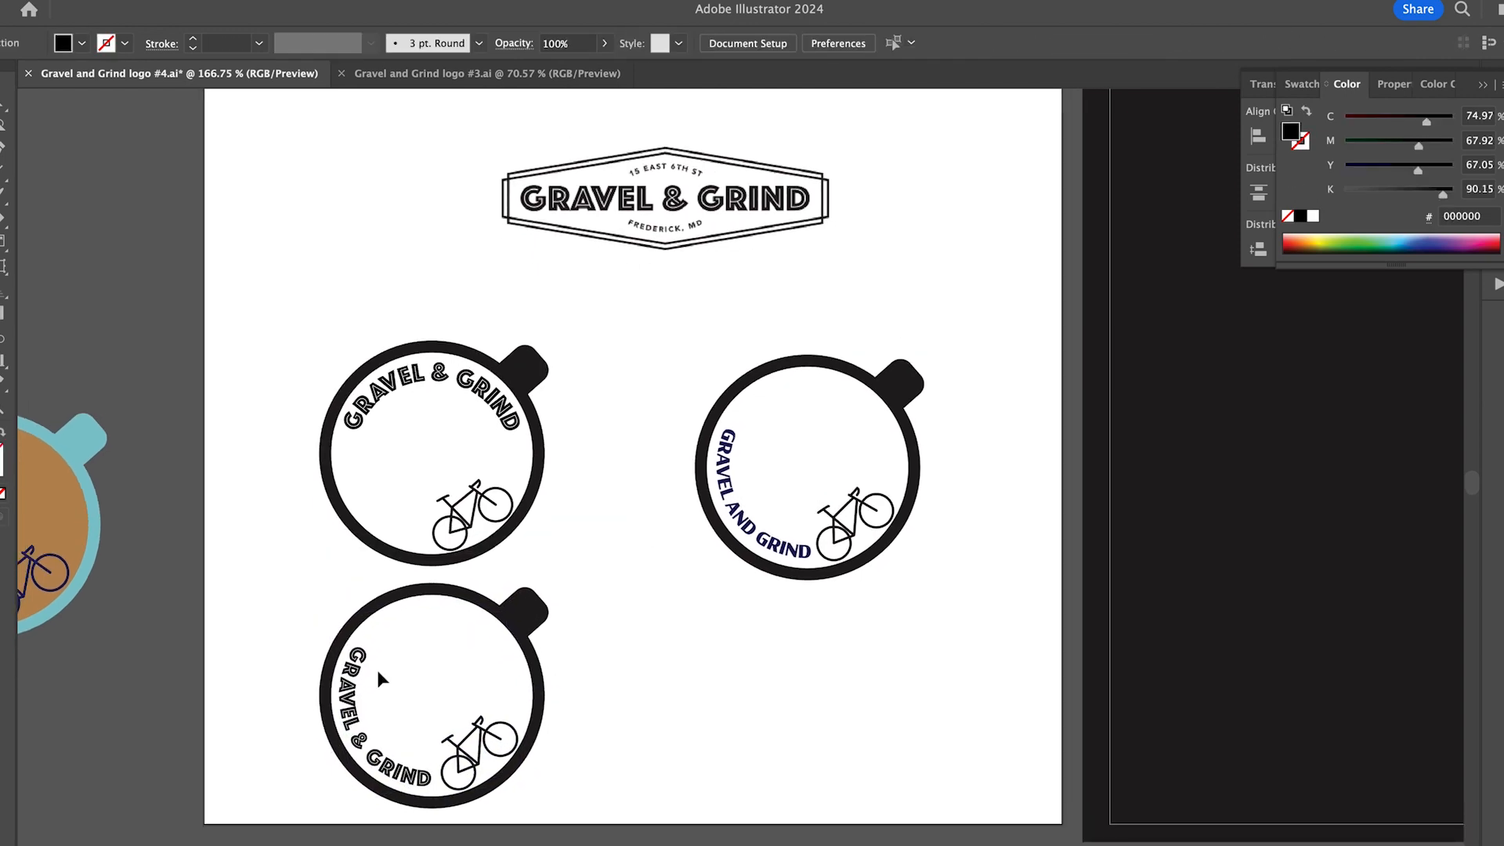
# - Remove the right-hand cup with the navy GRAVEL AND GRIND lettering
pyautogui.hscroll(-1, 378, 675)
pyautogui.moveTo(711, 639); pyautogui.dragTo(900, 378)
pyautogui.moveTo(889, 545); pyautogui.dragTo(886, 507)
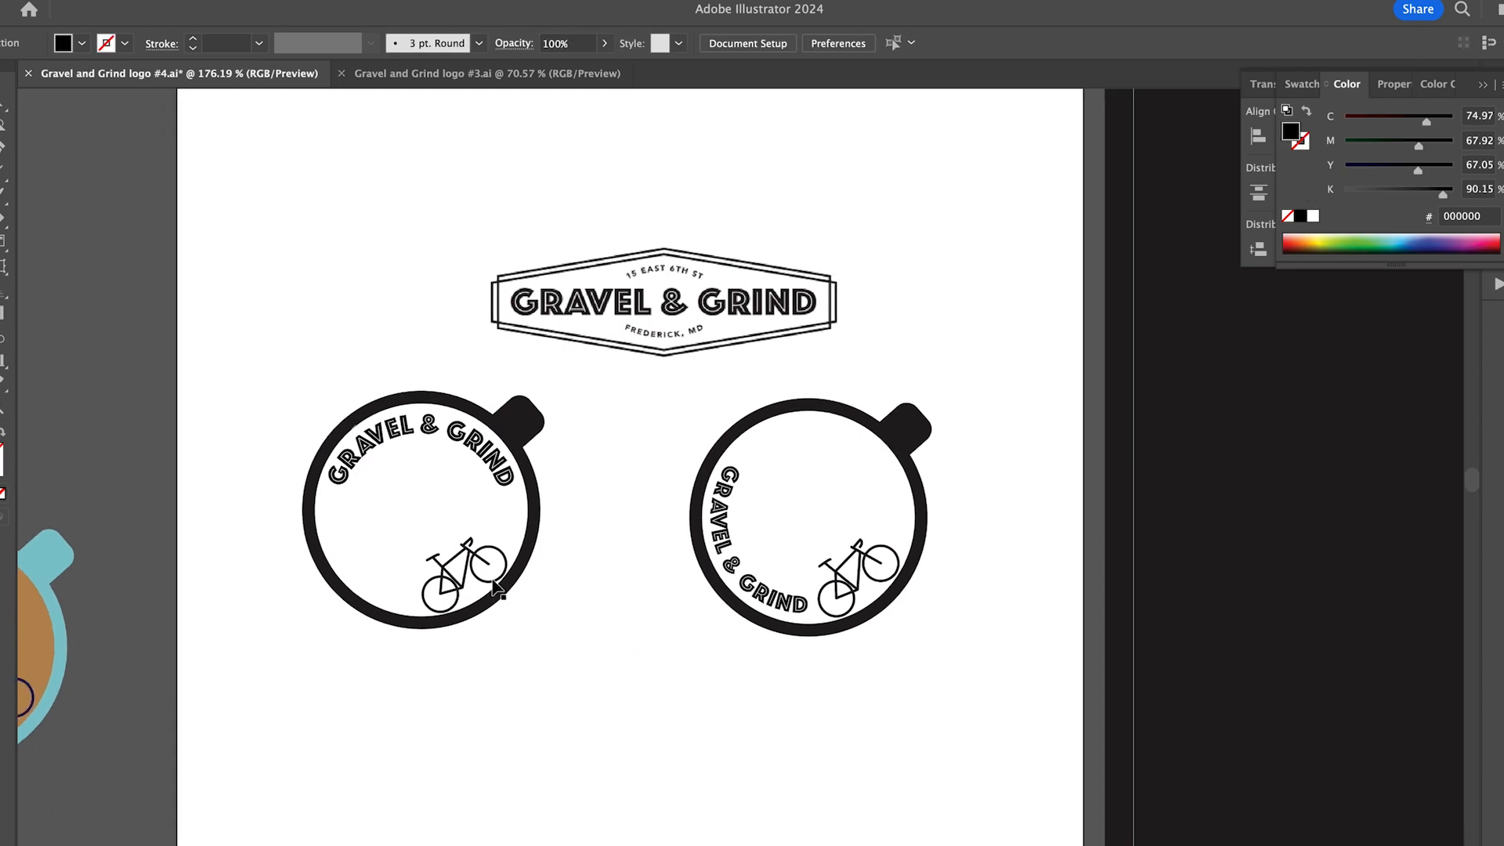
pyautogui.click(452, 567)
pyautogui.click(913, 39)
pyautogui.click(445, 453)
# - Nudge the hexagonal GRAVEL & GRIND badge slightly left above the cups
pyautogui.scroll(-1, 566, 550)
pyautogui.moveTo(660, 280); pyautogui.dragTo(649, 281)
pyautogui.click(242, 307)
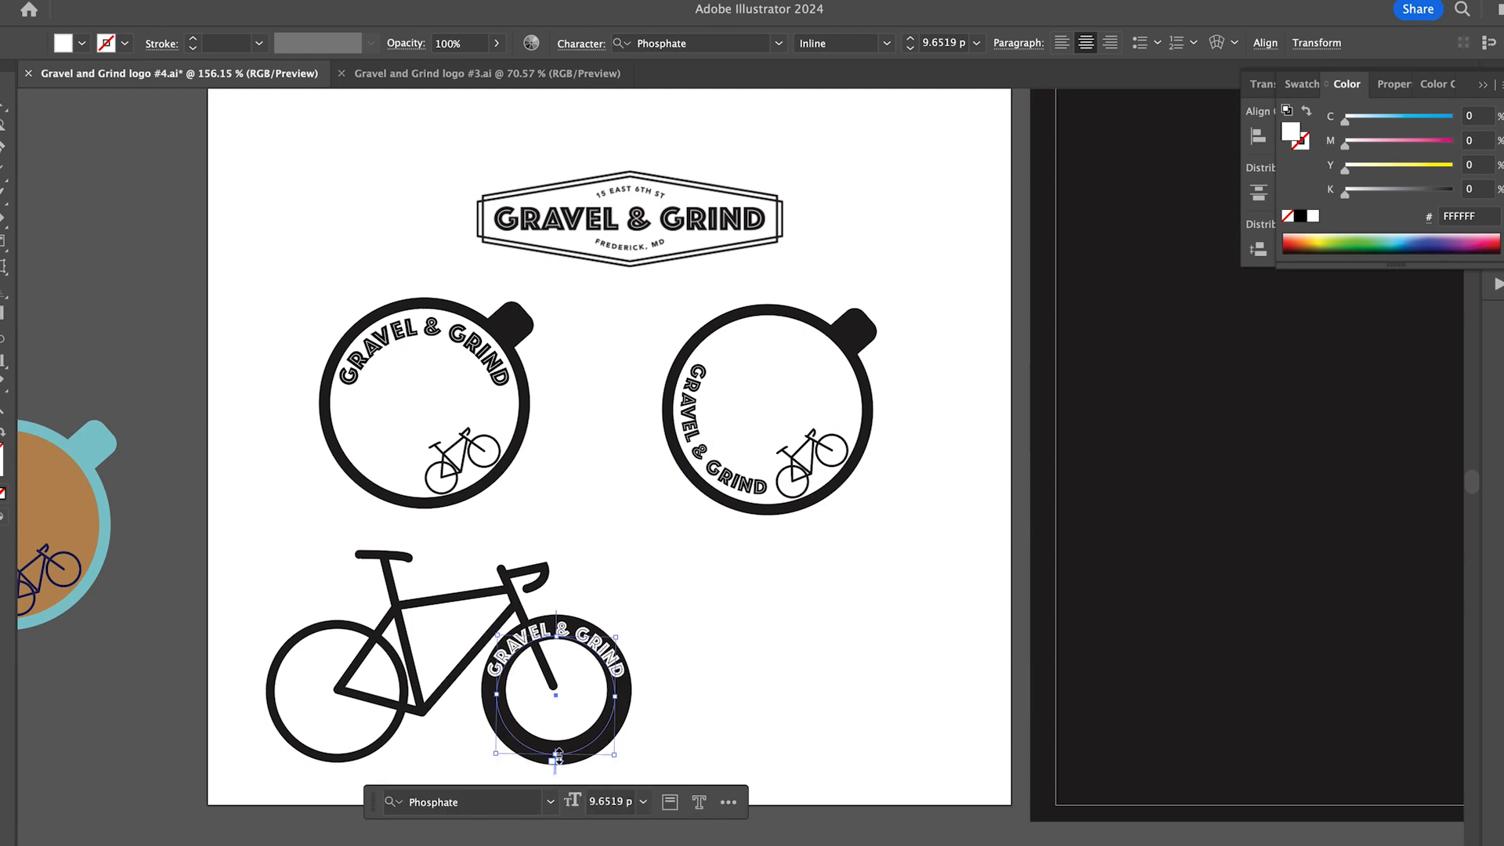
# - Clip the large bicycle inside the rectangular frame around its front wheel
pyautogui.click(650, 329)
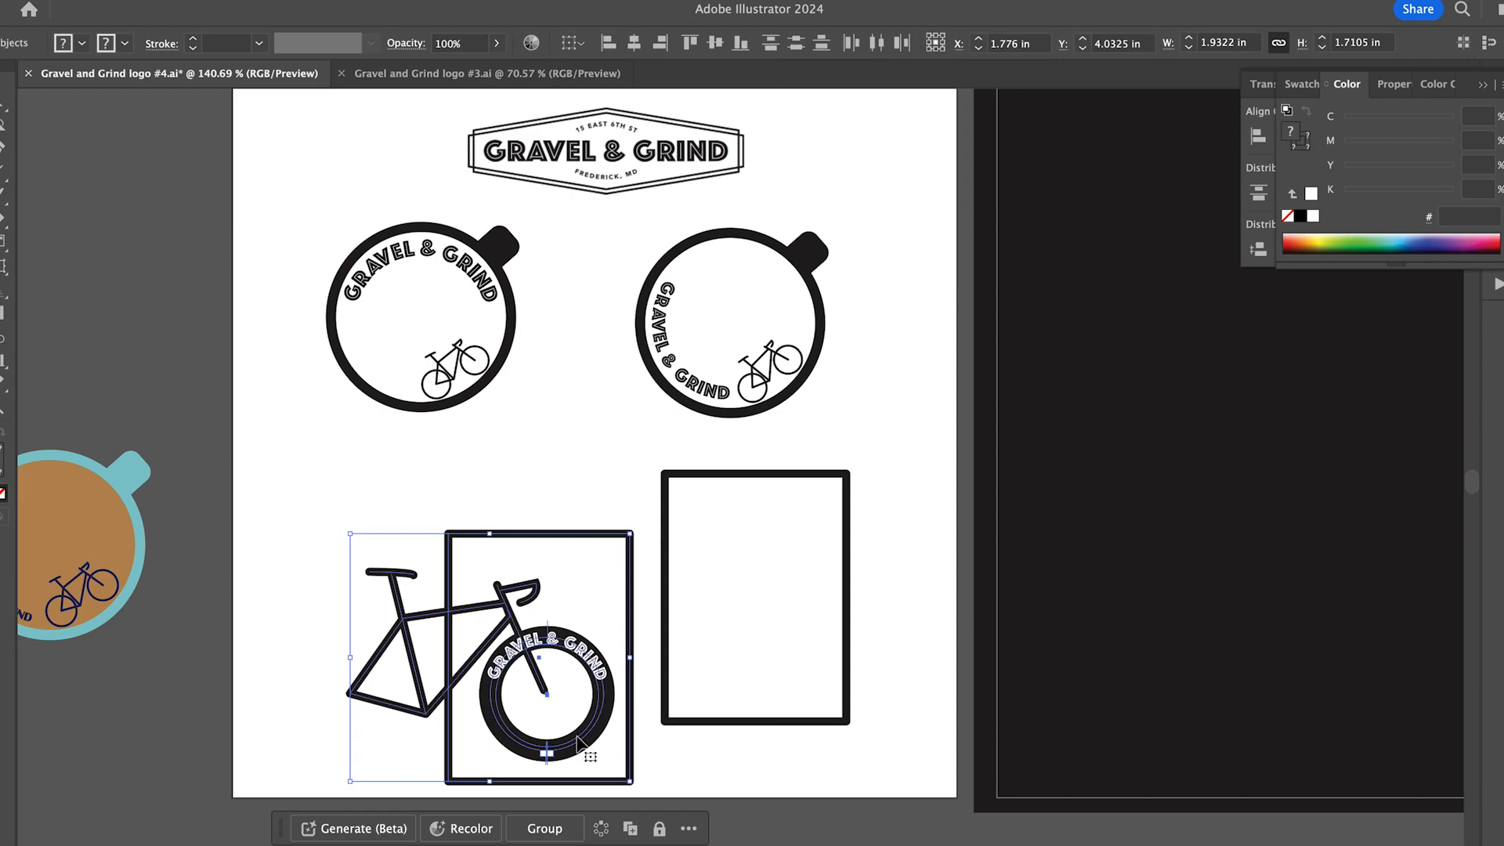
pyautogui.click(547, 543)
pyautogui.click(577, 571)
pyautogui.click(481, 562)
pyautogui.click(506, 605)
pyautogui.click(649, 540)
pyautogui.moveTo(745, 474); pyautogui.dragTo(528, 534)
pyautogui.keyDown('shift'); pyautogui.click(508, 606); pyautogui.keyUp('shift')
pyautogui.click(192, 545)
pyautogui.moveTo(629, 737); pyautogui.dragTo(510, 683)
pyautogui.press('super+z')
# - Check the front wheel's curved lettering inside the clipped bicycle group, leave isolation mode and save the document
pyautogui.scroll(3, 417, 601)
pyautogui.doubleClick(396, 561)
pyautogui.doubleClick(396, 561)
pyautogui.click(396, 553)
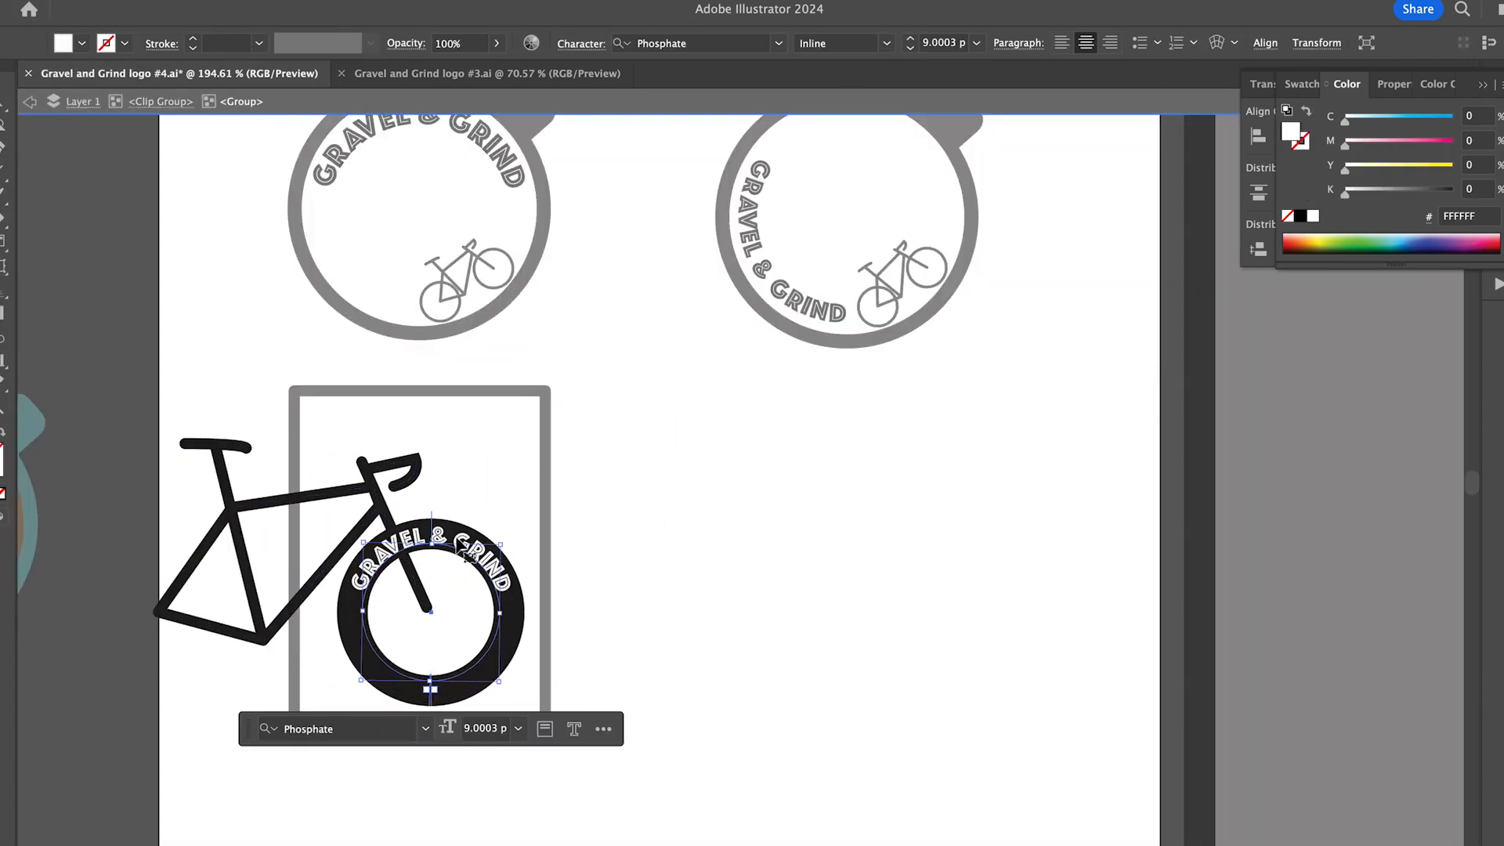
pyautogui.press('Escape')
pyautogui.doubleClick(61, 204)
pyautogui.click(460, 554)
pyautogui.click(725, 560)
pyautogui.press('super+s')
pyautogui.scroll(-4, 796, 548)
pyautogui.hscroll(2, 644, 584)
pyautogui.scroll(2, 641, 557)
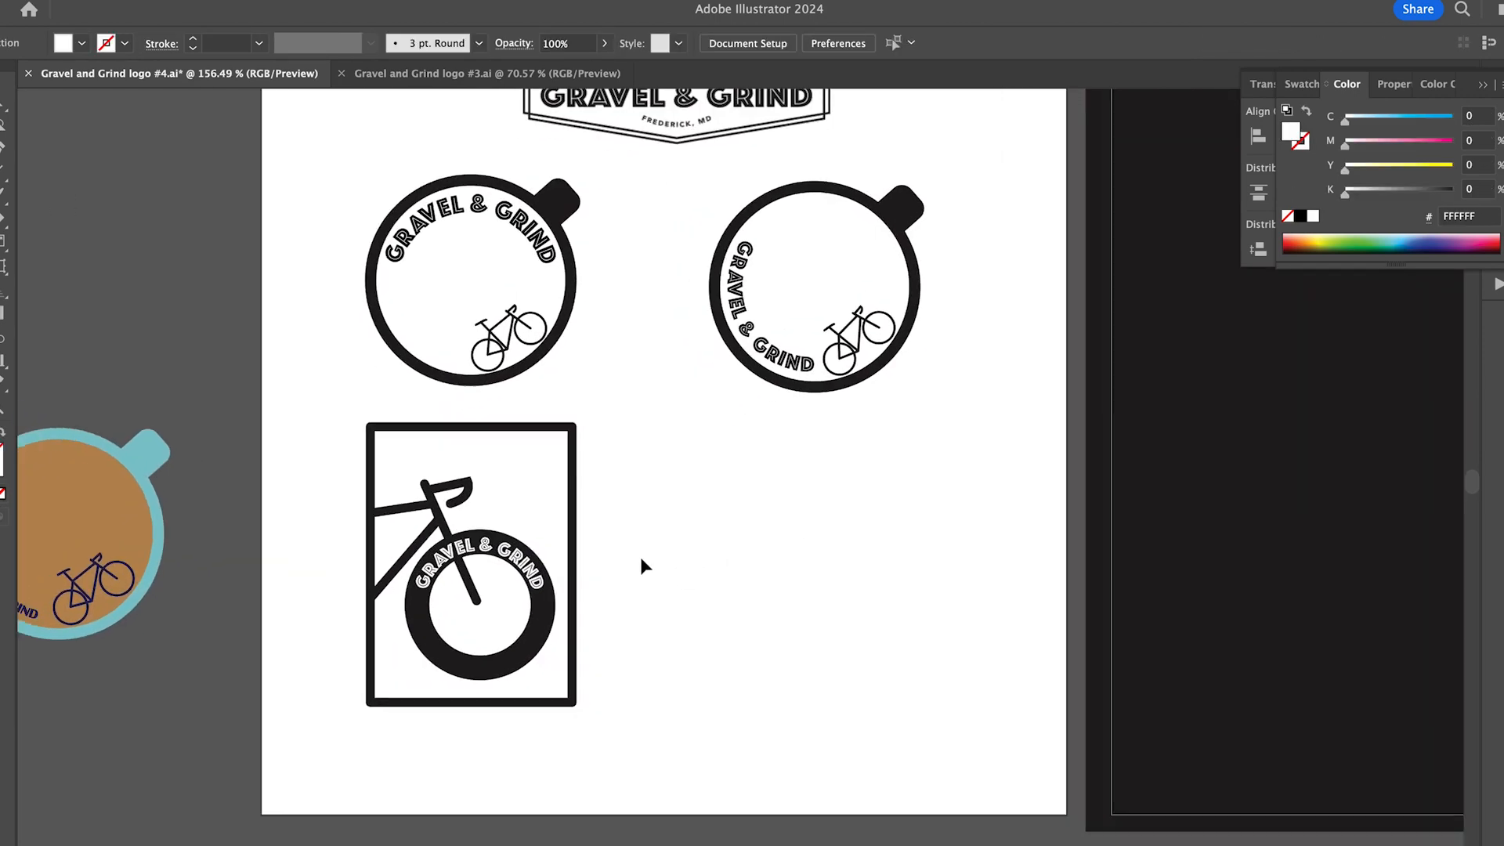
# - Group the upper-left cup's ring and handle and place a larger copy to the right of the framed bicycle
pyautogui.click(539, 325)
pyautogui.keyDown('shift'); pyautogui.click(560, 200); pyautogui.keyUp('shift')
pyautogui.press('super+g')
pyautogui.moveTo(517, 370); pyautogui.dragTo(841, 668)
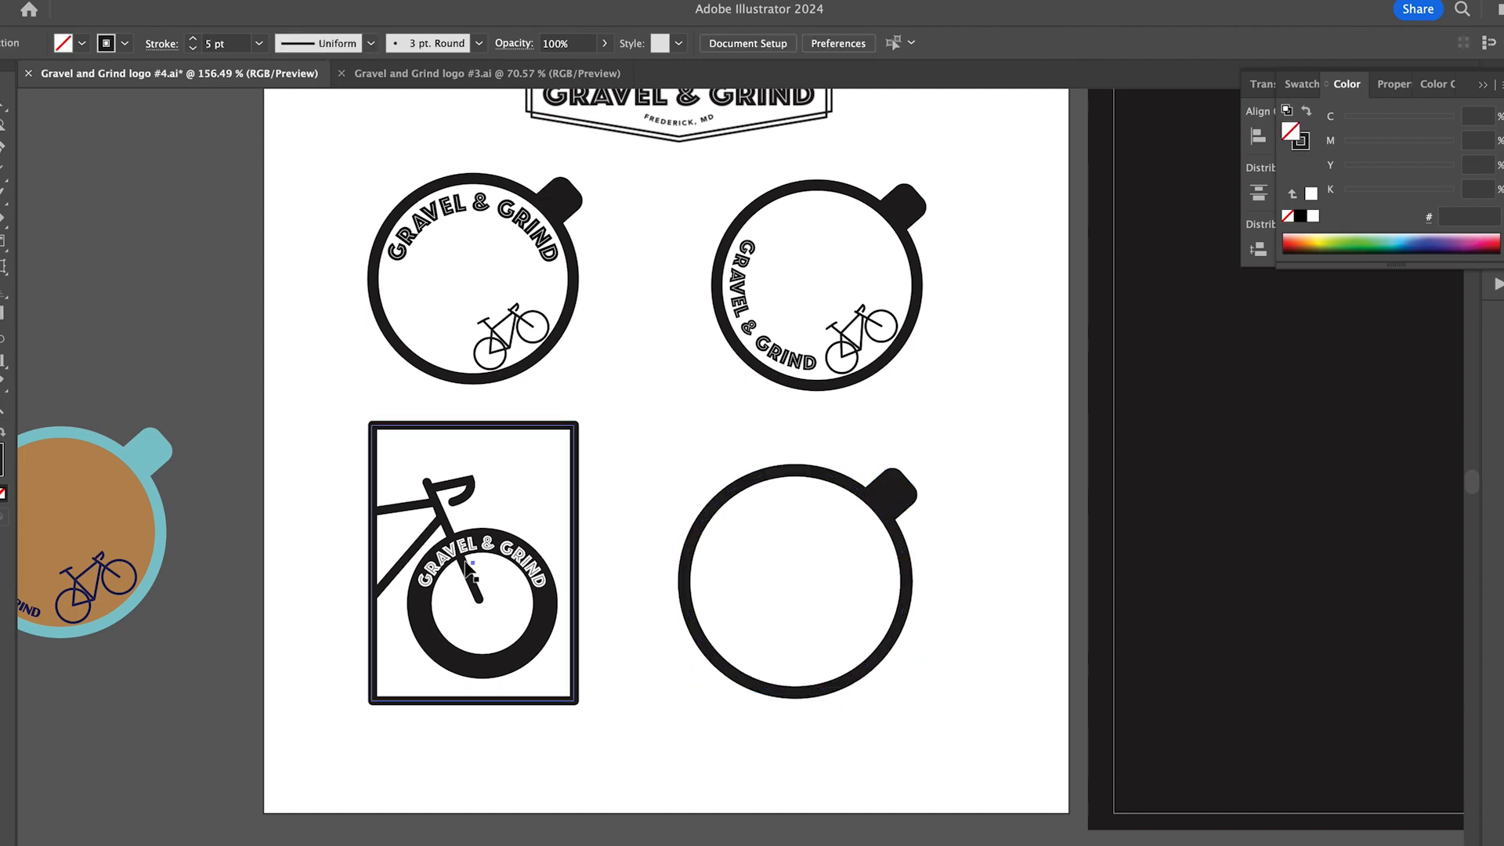
# - Copy the large bicycle from the rectangular frame and position the copy over the empty cup
pyautogui.doubleClick(470, 571)
pyautogui.press('super+c')
pyautogui.press('super+v')
pyautogui.moveTo(753, 621); pyautogui.dragTo(772, 651)
# - Make a clipping mask so the copied bicycle shows only inside the cup's ring
pyautogui.click(783, 694)
pyautogui.keyDown('shift'); pyautogui.click(772, 652); pyautogui.keyUp('shift')
pyautogui.click(4, 1)
pyautogui.doubleClick(893, 490)
pyautogui.press('super+x')
pyautogui.click(784, 694)
pyautogui.keyDown('shift'); pyautogui.click(772, 651); pyautogui.keyUp('shift')
pyautogui.click(3, 2)
pyautogui.moveTo(37, 516)
pyautogui.click(174, 513)
pyautogui.click(626, 588)
# - Move the clipped bicycle slightly down inside the lower-right cup
pyautogui.doubleClick(850, 621)
pyautogui.moveTo(850, 620); pyautogui.dragTo(849, 635)
pyautogui.doubleClick(451, 117)
pyautogui.click(451, 118)
# - Thicken the stroke of the lower-right cup's ring
pyautogui.click(875, 494)
pyautogui.doubleClick(875, 496)
pyautogui.click(193, 39)
pyautogui.doubleClick(470, 134)
# - Reduce the stroke weight of the front wheel on the bicycle inside the cup
pyautogui.doubleClick(860, 635)
pyautogui.doubleClick(860, 635)
pyautogui.click(192, 48)
# - Fine-tune the size and position of the curved GRAVEL & GRIND lettering on the cup bicycle's front wheel
pyautogui.scroll(5, 827, 578)
pyautogui.click(843, 592)
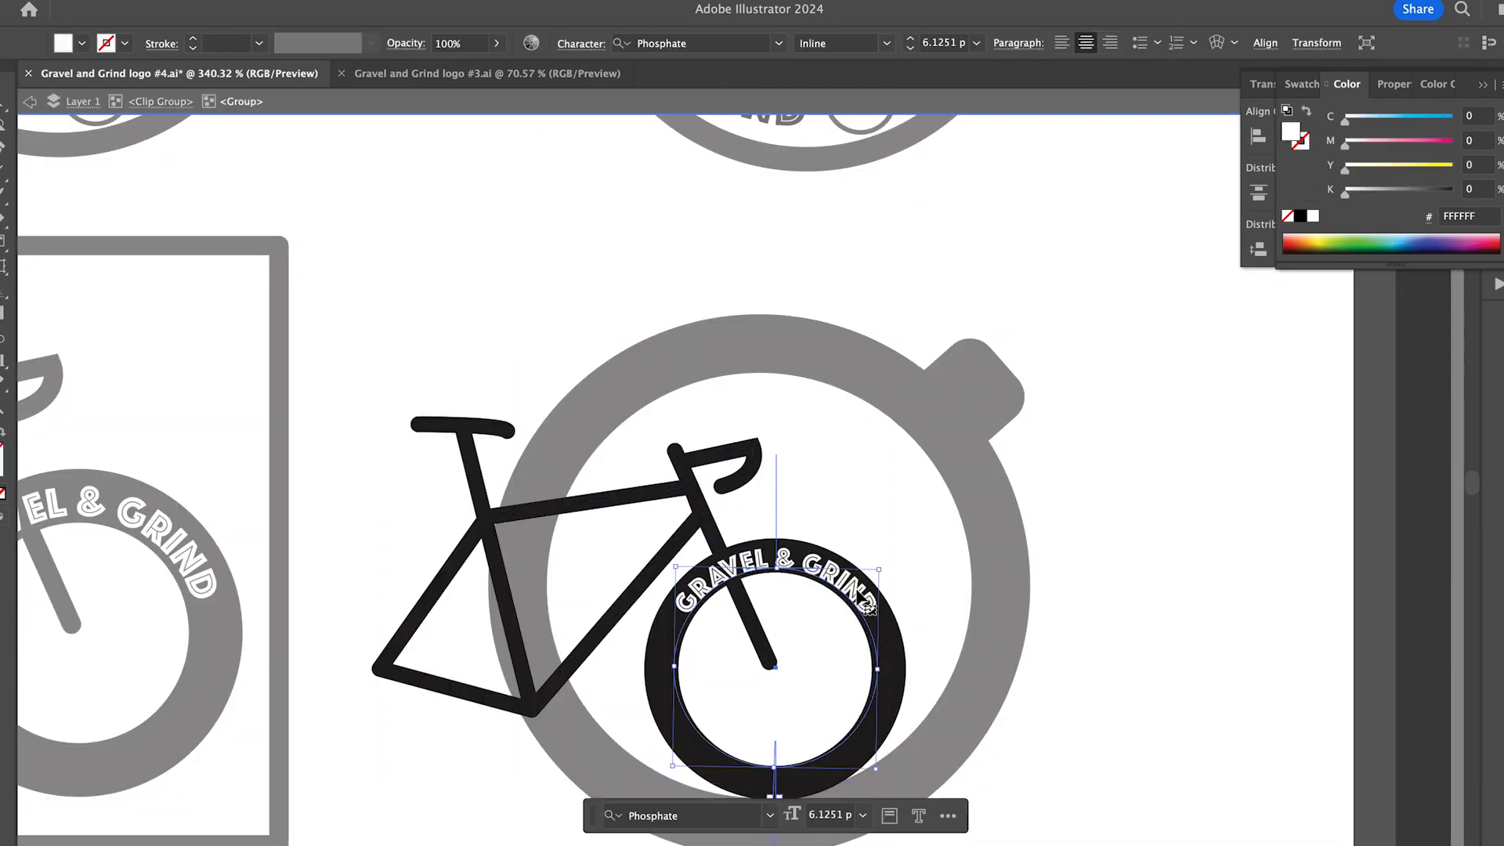
pyautogui.scroll(-4, 1137, 564)
pyautogui.doubleClick(1137, 564)
pyautogui.doubleClick(925, 574)
pyautogui.doubleClick(926, 574)
pyautogui.moveTo(926, 574)
pyautogui.mouseDown()
pyautogui.moveTo(944, 571)
pyautogui.moveTo(919, 572)
pyautogui.mouseUp()
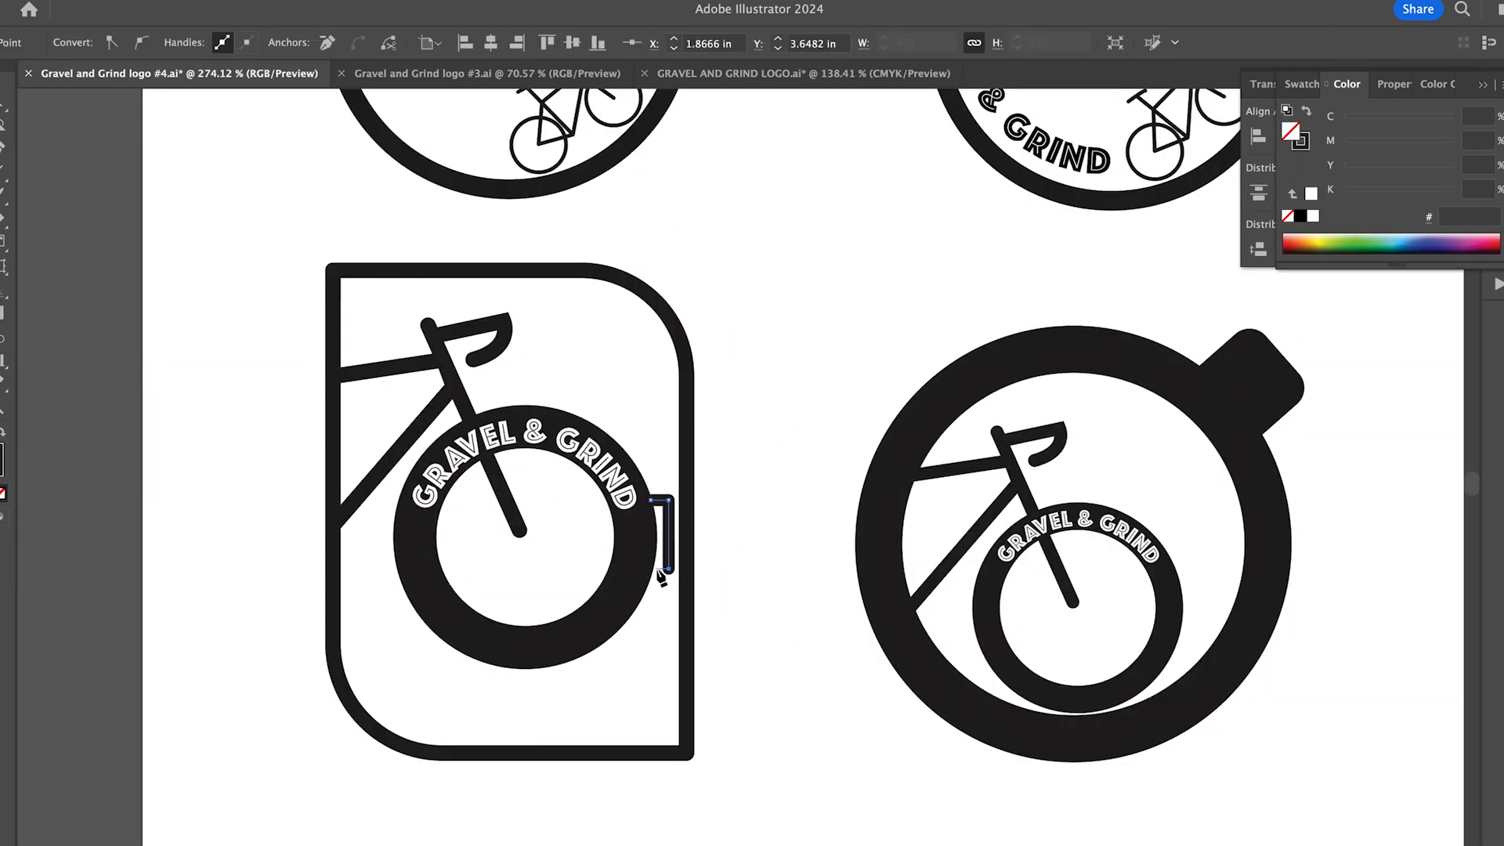
# - Finish an open bracket handle on one side of the framed design's front wheel and mirror a copy onto the opposite side
pyautogui.moveTo(667, 564); pyautogui.dragTo(746, 511)
pyautogui.click(11, 1)
pyautogui.click(188, 78)
pyautogui.press('Return')
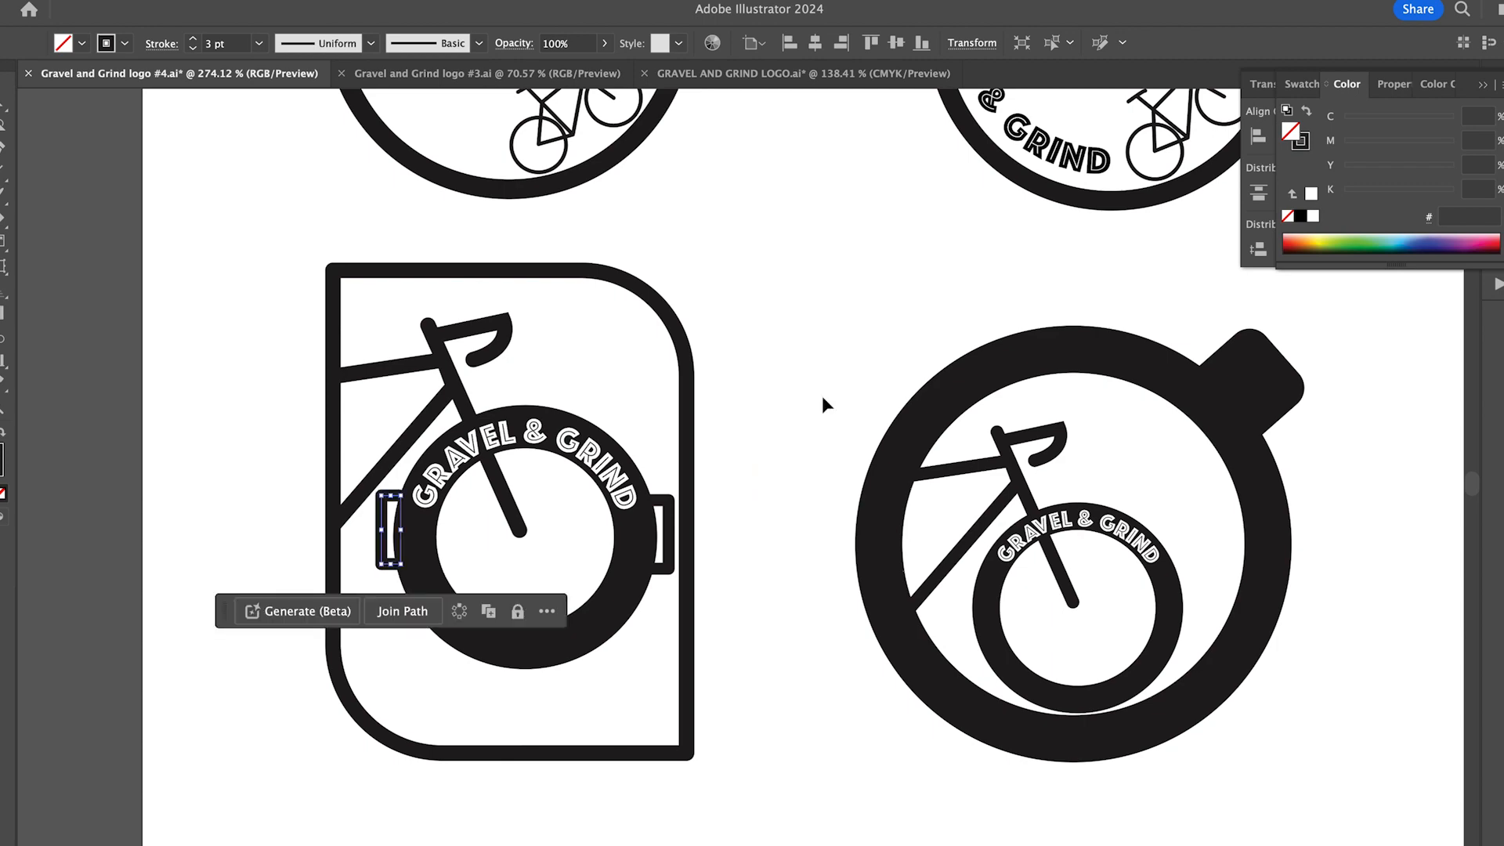
# - Shrink the framed design's GRAVEL & GRIND wheel lettering to 6 pt and thin the front wheel's stroke
pyautogui.click(518, 475)
pyautogui.press('super+r')
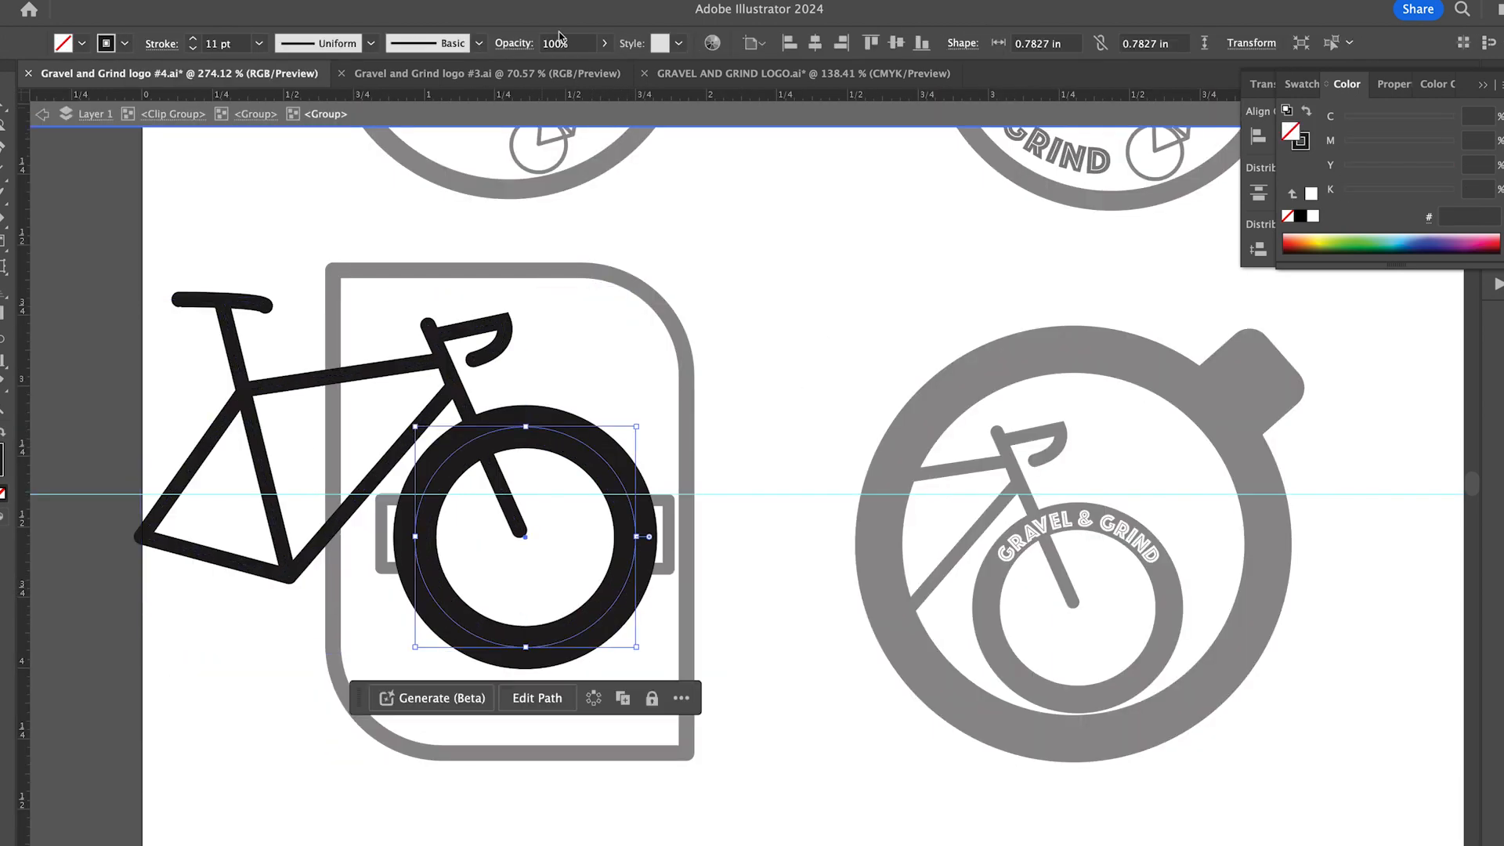
pyautogui.click(801, 401)
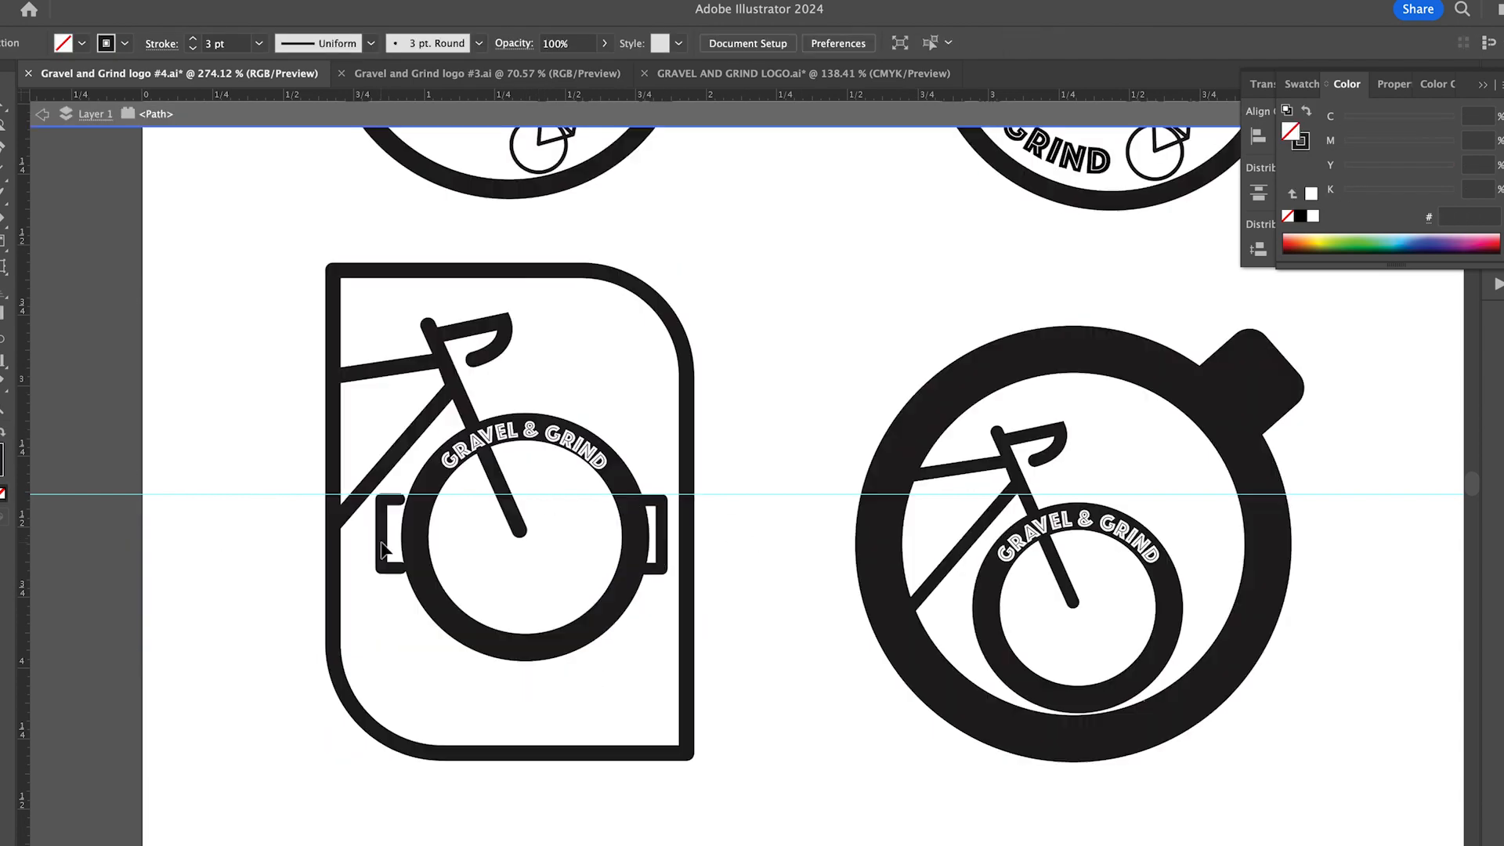
pyautogui.doubleClick(228, 351)
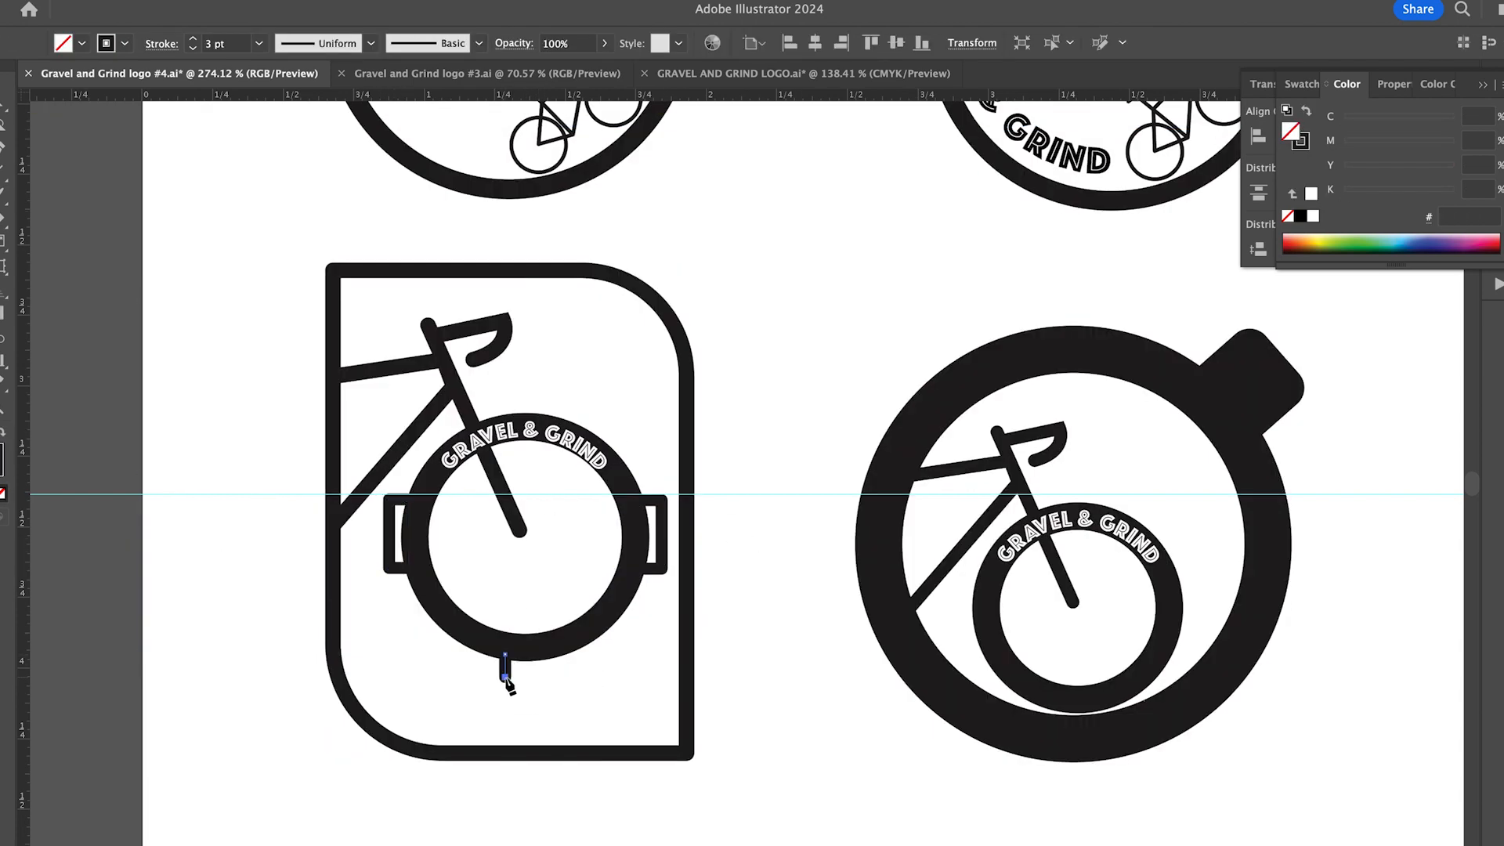
# - Draw a symmetrical stem and flared base beneath the framed wheel and extend the surrounding frame to about 1.74 in high
pyautogui.scroll(-2, 172, 347)
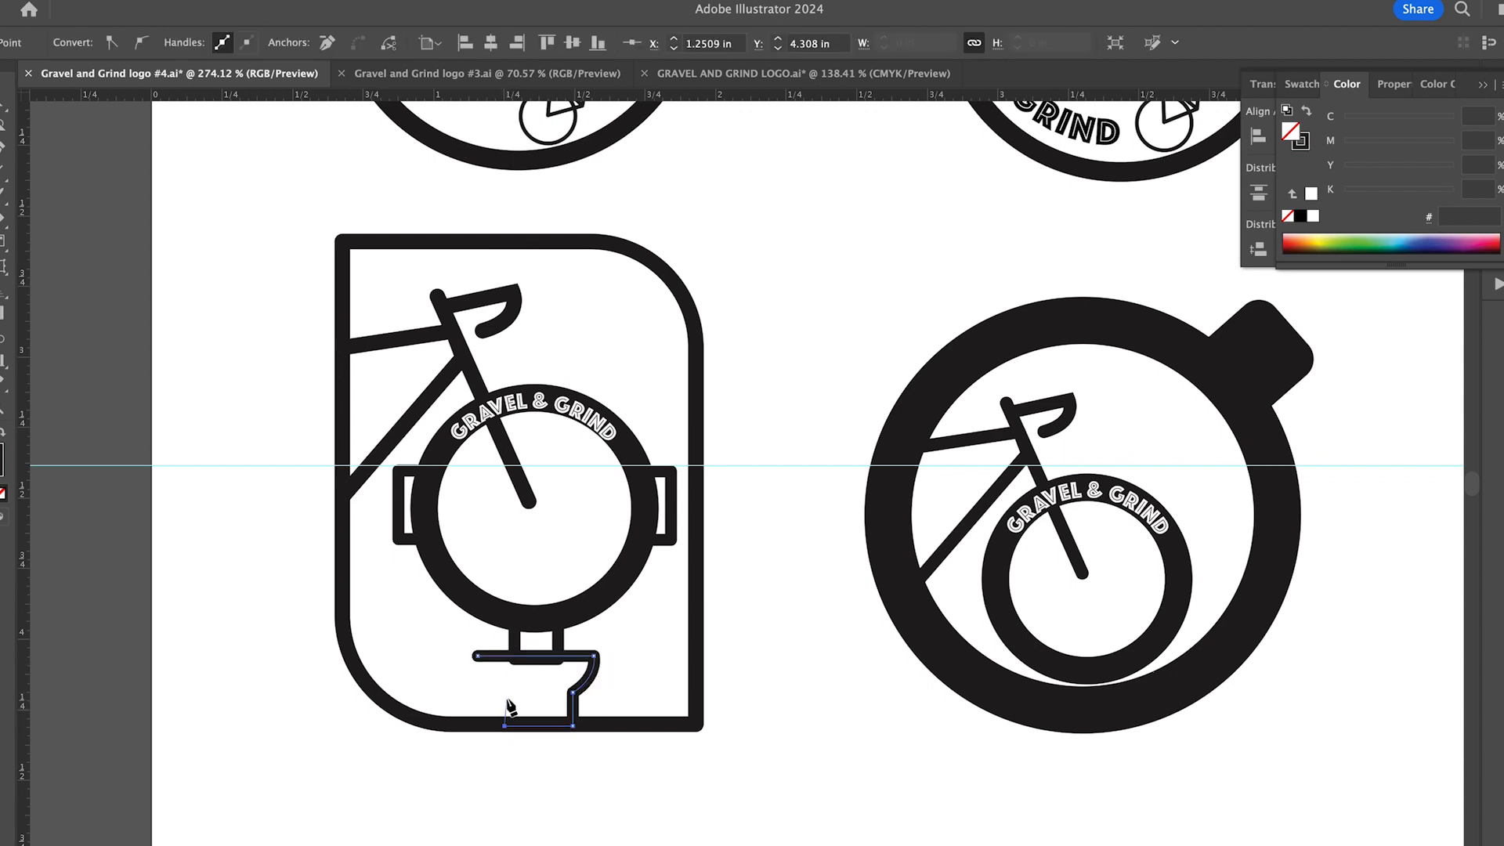
pyautogui.click(400, 517)
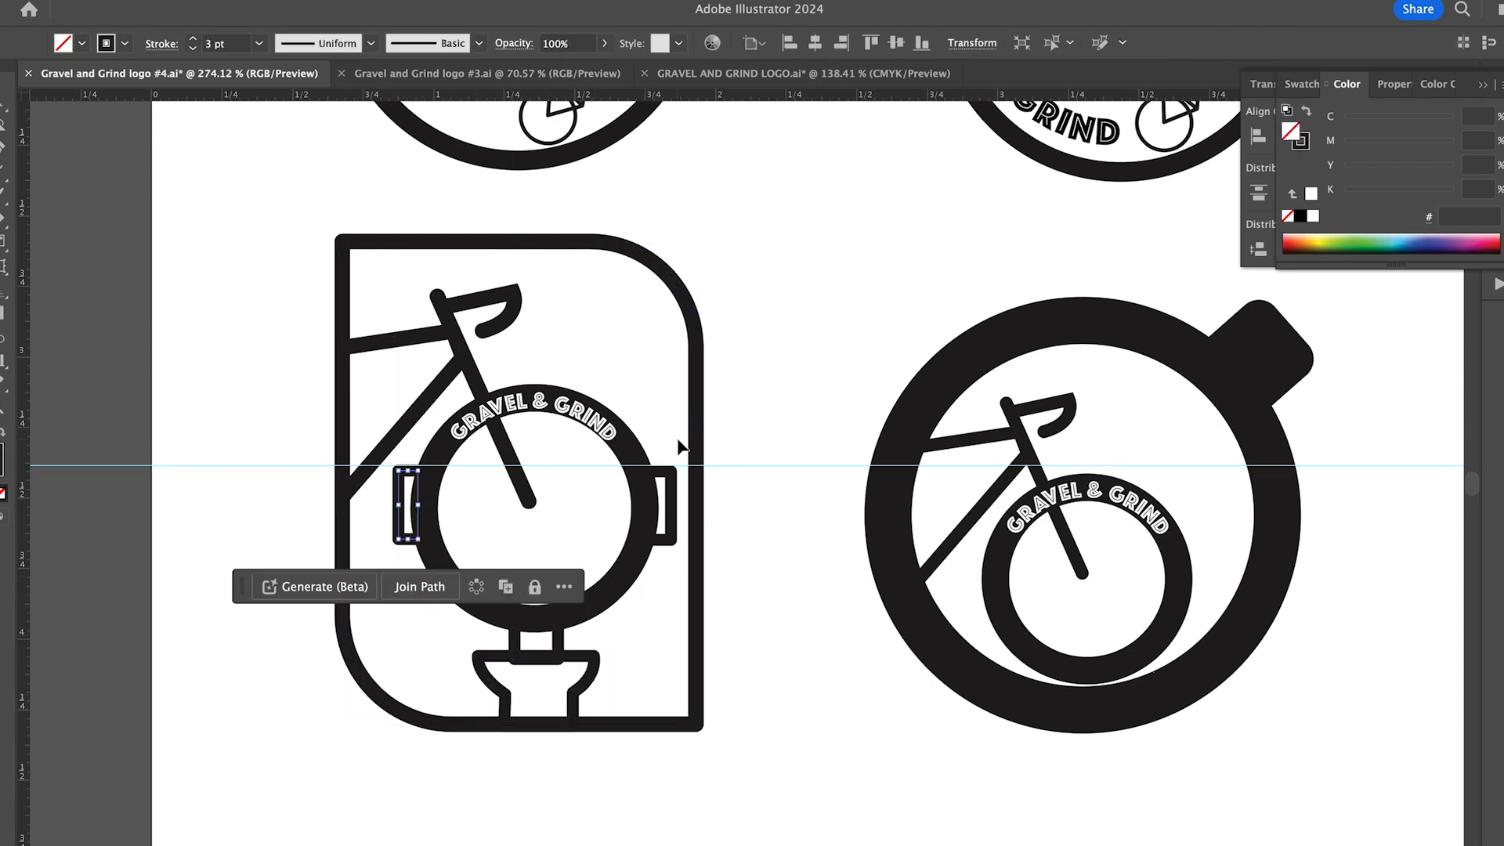
pyautogui.click(520, 725)
pyautogui.moveTo(518, 730); pyautogui.dragTo(526, 732)
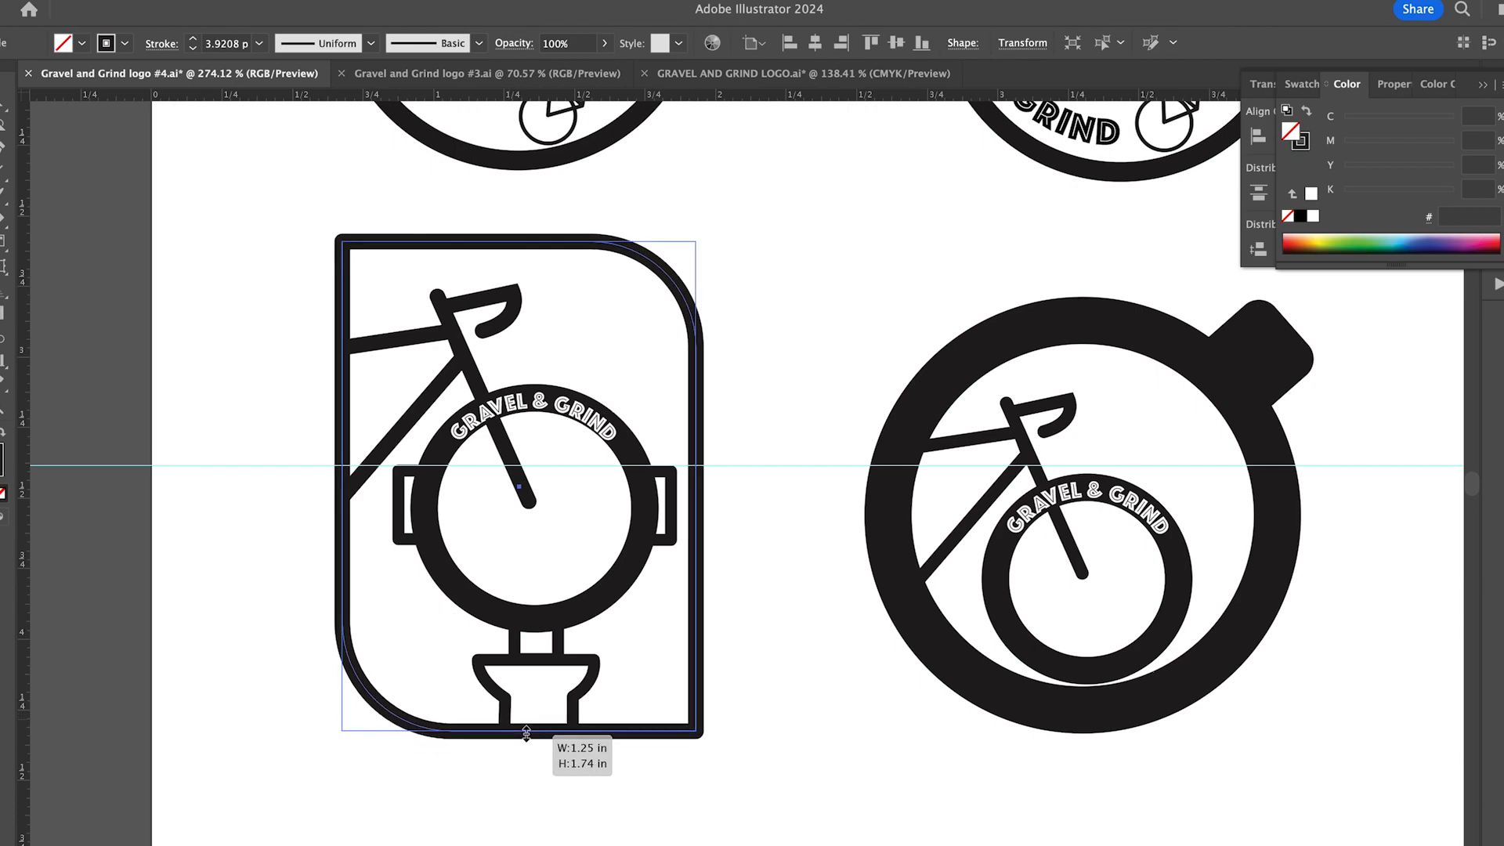
# - Resize the framed wheel's GRAVEL & GRIND lettering to 6.2445 pt and add a duplicate around the lower part of the tire
pyautogui.scroll(-3, 838, 554)
pyautogui.click(503, 575)
pyautogui.doubleClick(504, 575)
pyautogui.doubleClick(504, 574)
pyautogui.scroll(5, 503, 577)
pyautogui.moveTo(368, 718); pyautogui.dragTo(358, 718)
pyautogui.scroll(-4, 359, 720)
pyautogui.scroll(3, 647, 611)
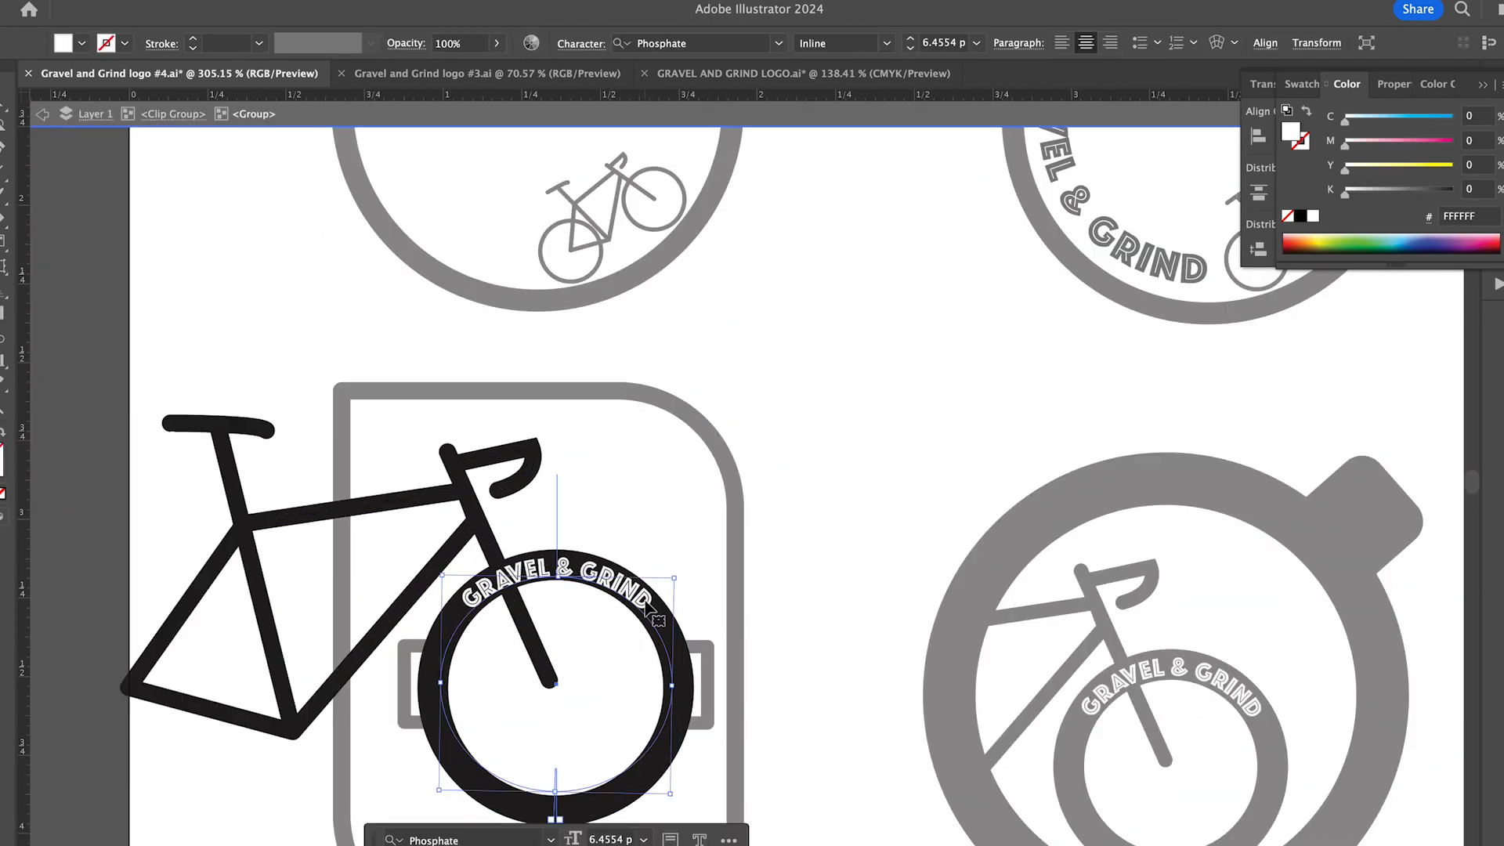
pyautogui.moveTo(677, 580); pyautogui.dragTo(477, 548)
pyautogui.moveTo(697, 608); pyautogui.dragTo(693, 600)
pyautogui.doubleClick(655, 625)
pyautogui.doubleClick(650, 611)
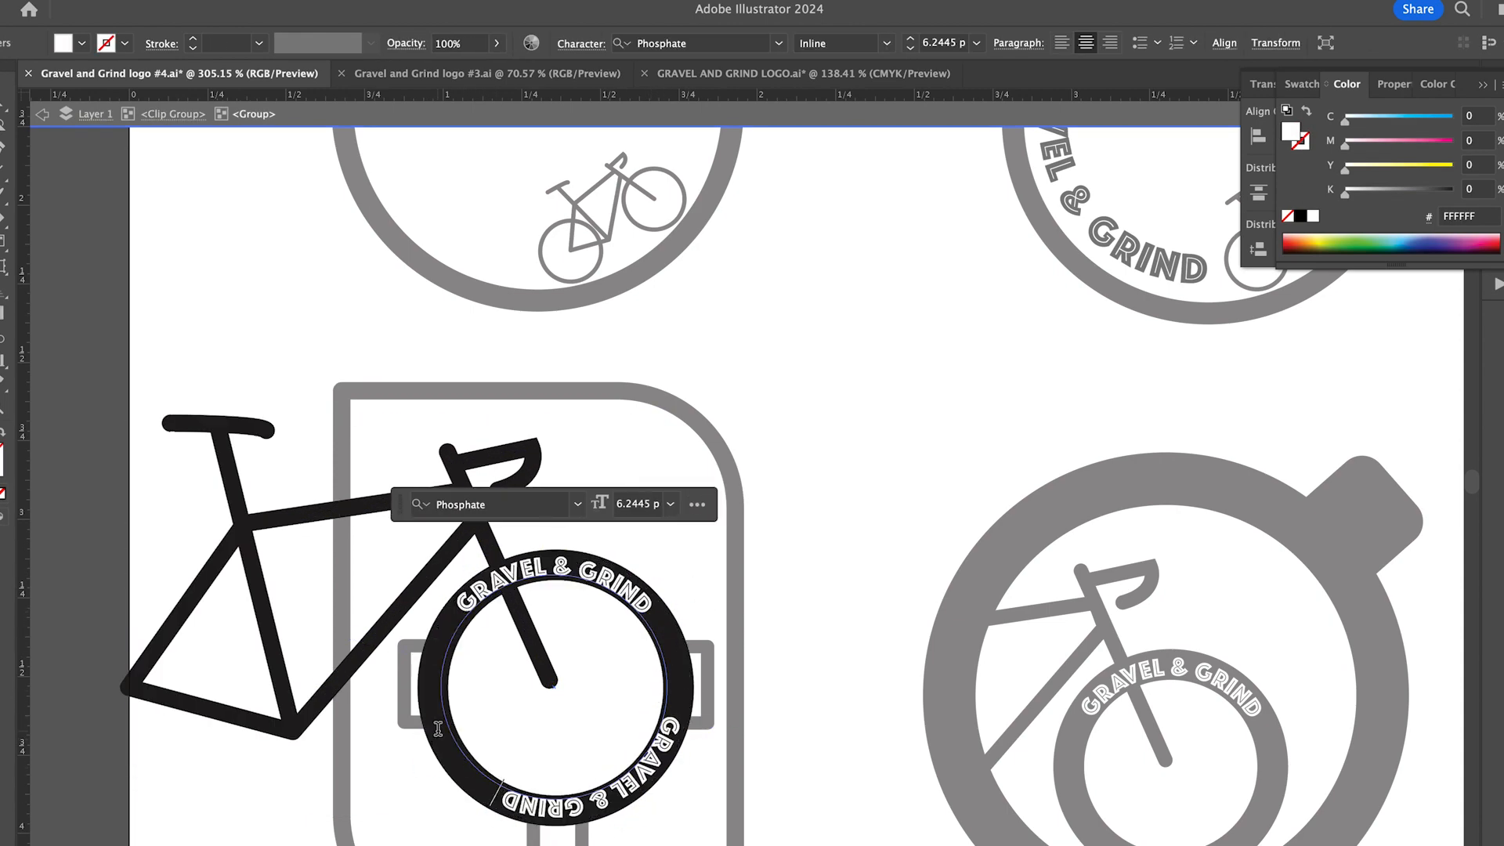
# - Centre the duplicated GRAVEL & GRIND lettering along the bottom of the framed wheel, opposite the upper lettering
pyautogui.doubleClick(437, 671)
pyautogui.press('BackSpace')
pyautogui.press('BackSpace')
pyautogui.press('BackSpace')
pyautogui.press('BackSpace')
pyautogui.press('BackSpace')
pyautogui.press('BackSpace')
pyautogui.doubleClick(437, 671)
pyautogui.press('Escape')
pyautogui.moveTo(701, 602); pyautogui.dragTo(686, 573)
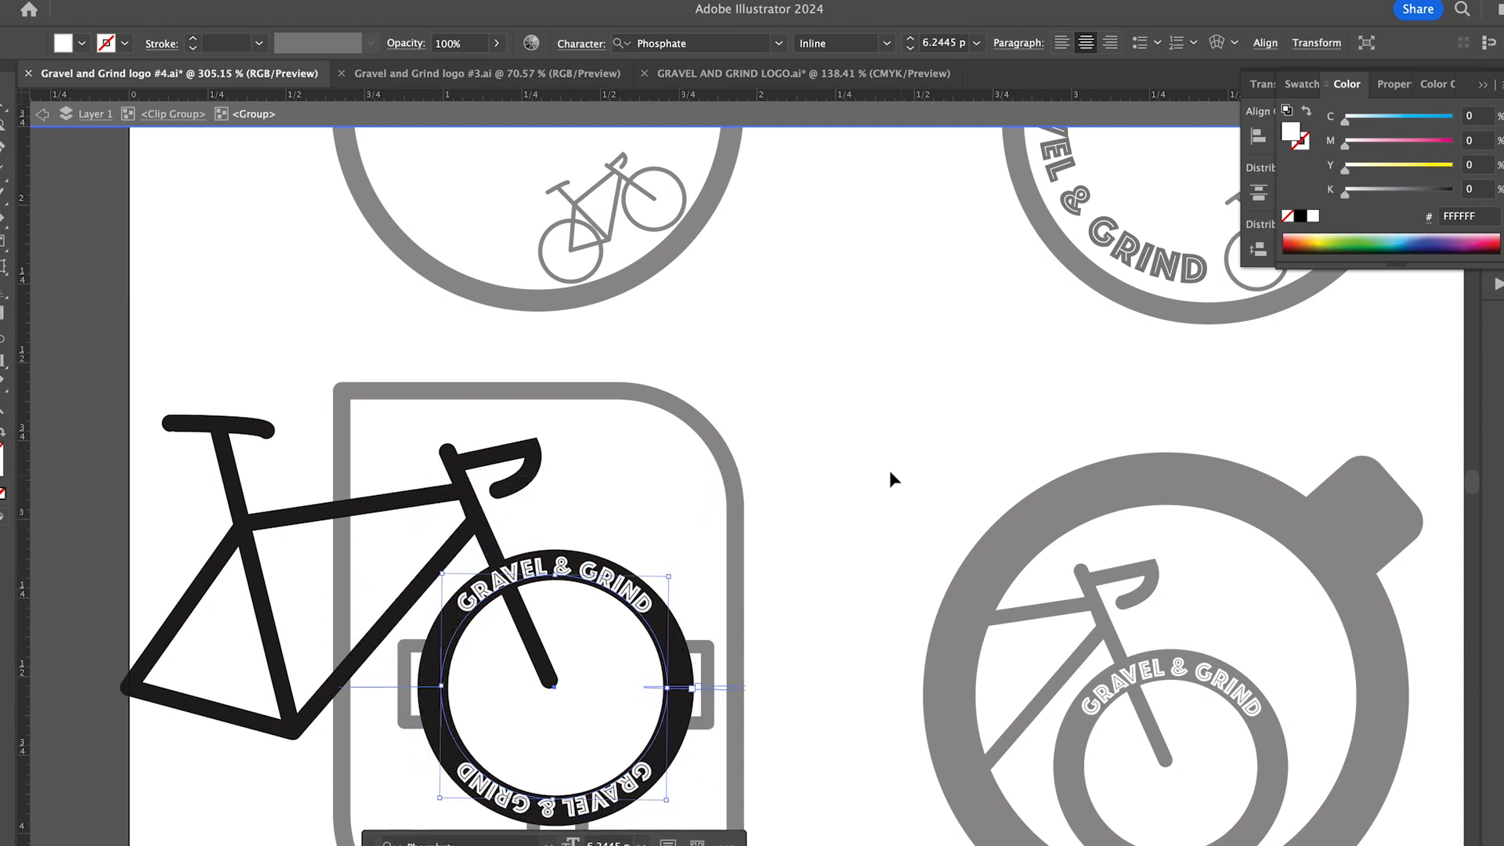
pyautogui.doubleClick(993, 509)
pyautogui.scroll(-1, 993, 509)
pyautogui.click(577, 511)
pyautogui.doubleClick(577, 511)
pyautogui.doubleClick(577, 511)
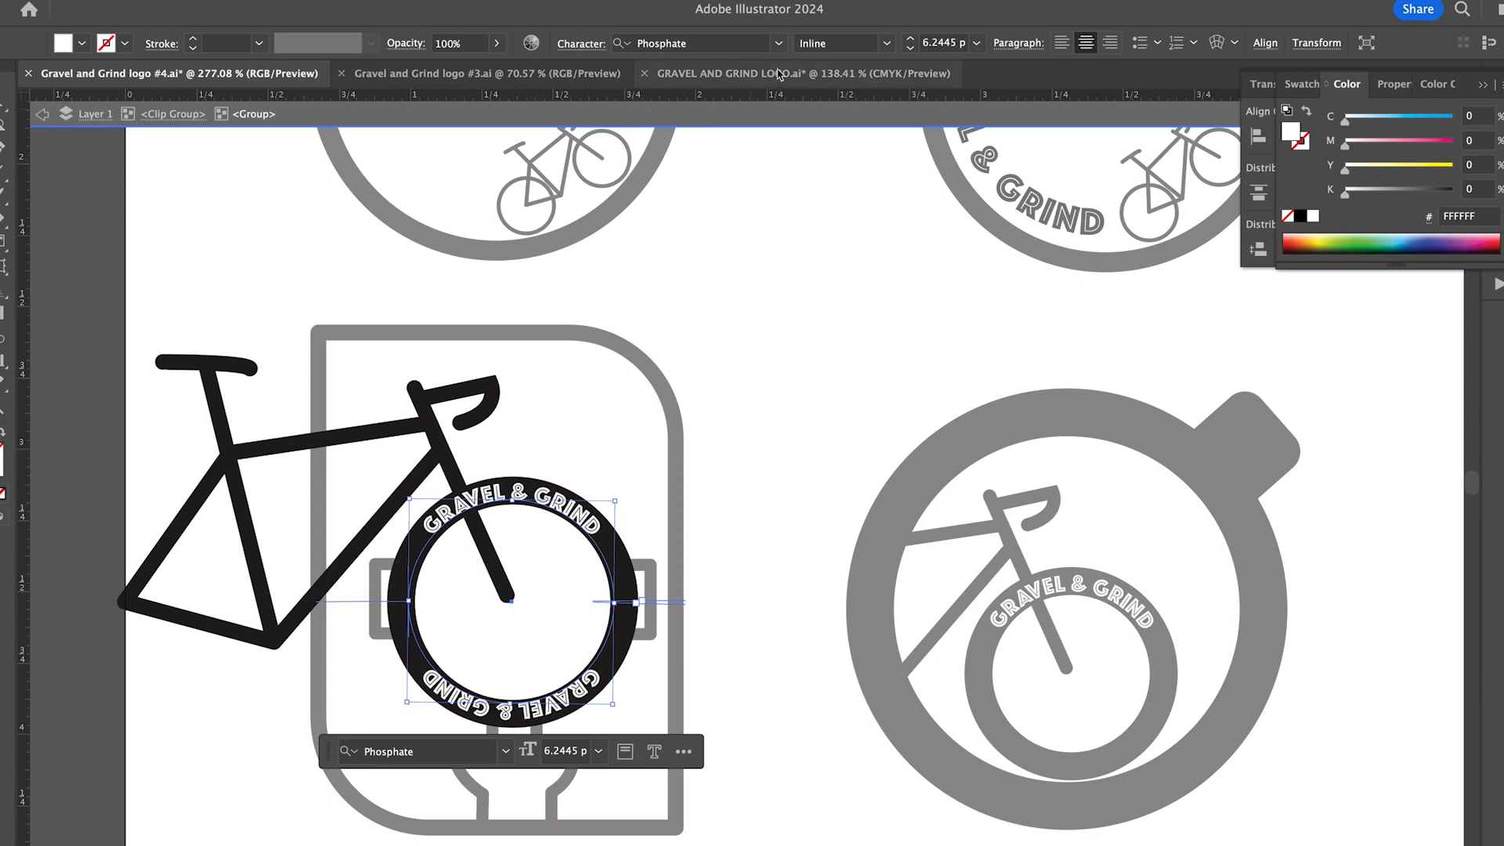
pyautogui.doubleClick(763, 163)
pyautogui.click(536, 732)
pyautogui.click(739, 712)
# - Rotate the outer GRAVEL & GRIND lettering and the handle clockwise around the lower-right coloured cup
pyautogui.scroll(-3, 739, 712)
pyautogui.hscroll(2, 672, 495)
pyautogui.hscroll(2, 672, 495)
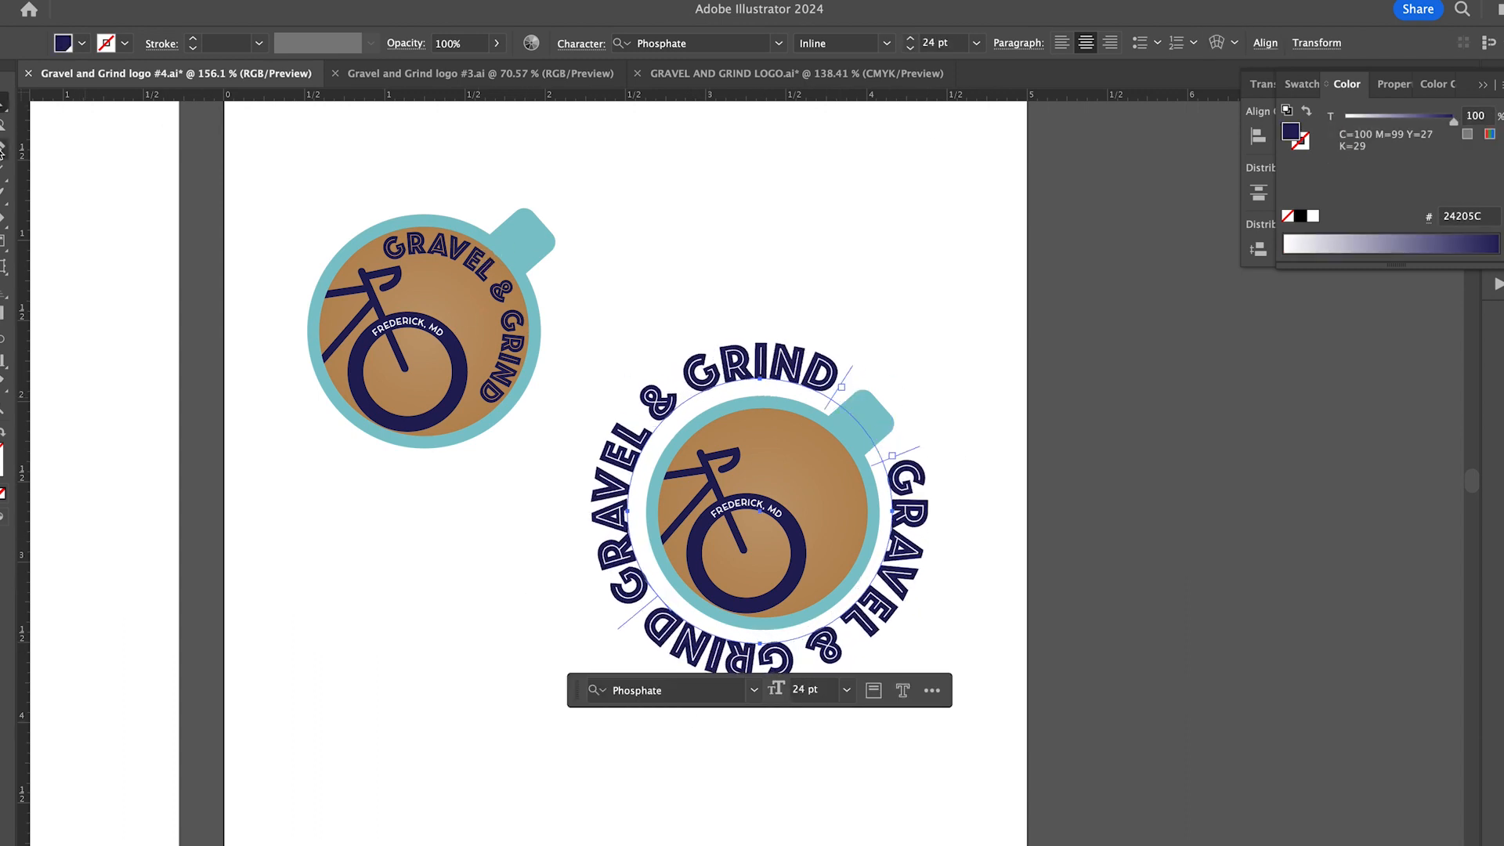
pyautogui.moveTo(625, 336); pyautogui.dragTo(954, 705)
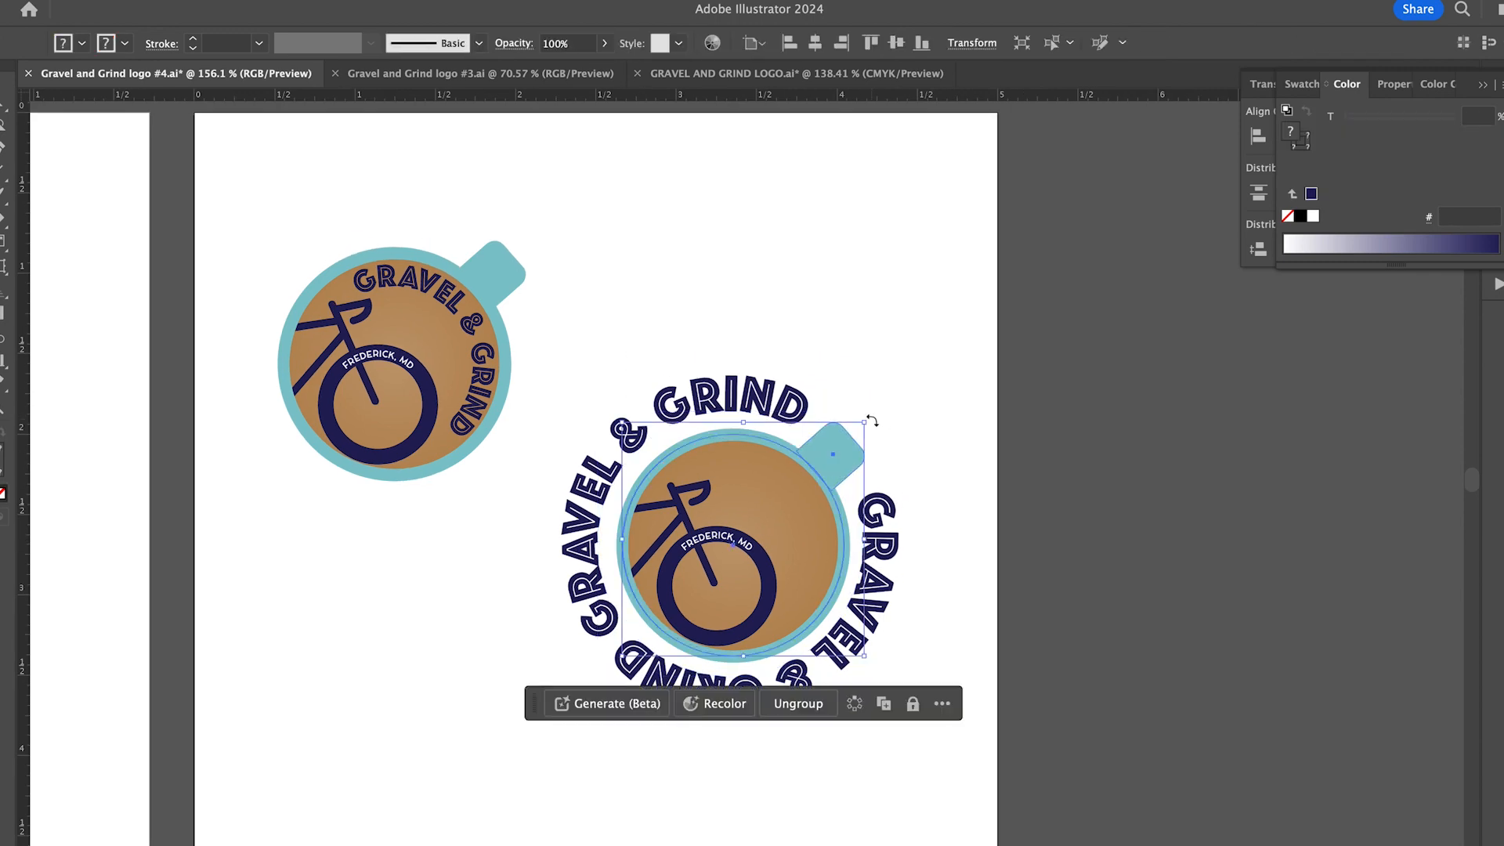
pyautogui.moveTo(867, 427); pyautogui.dragTo(910, 529)
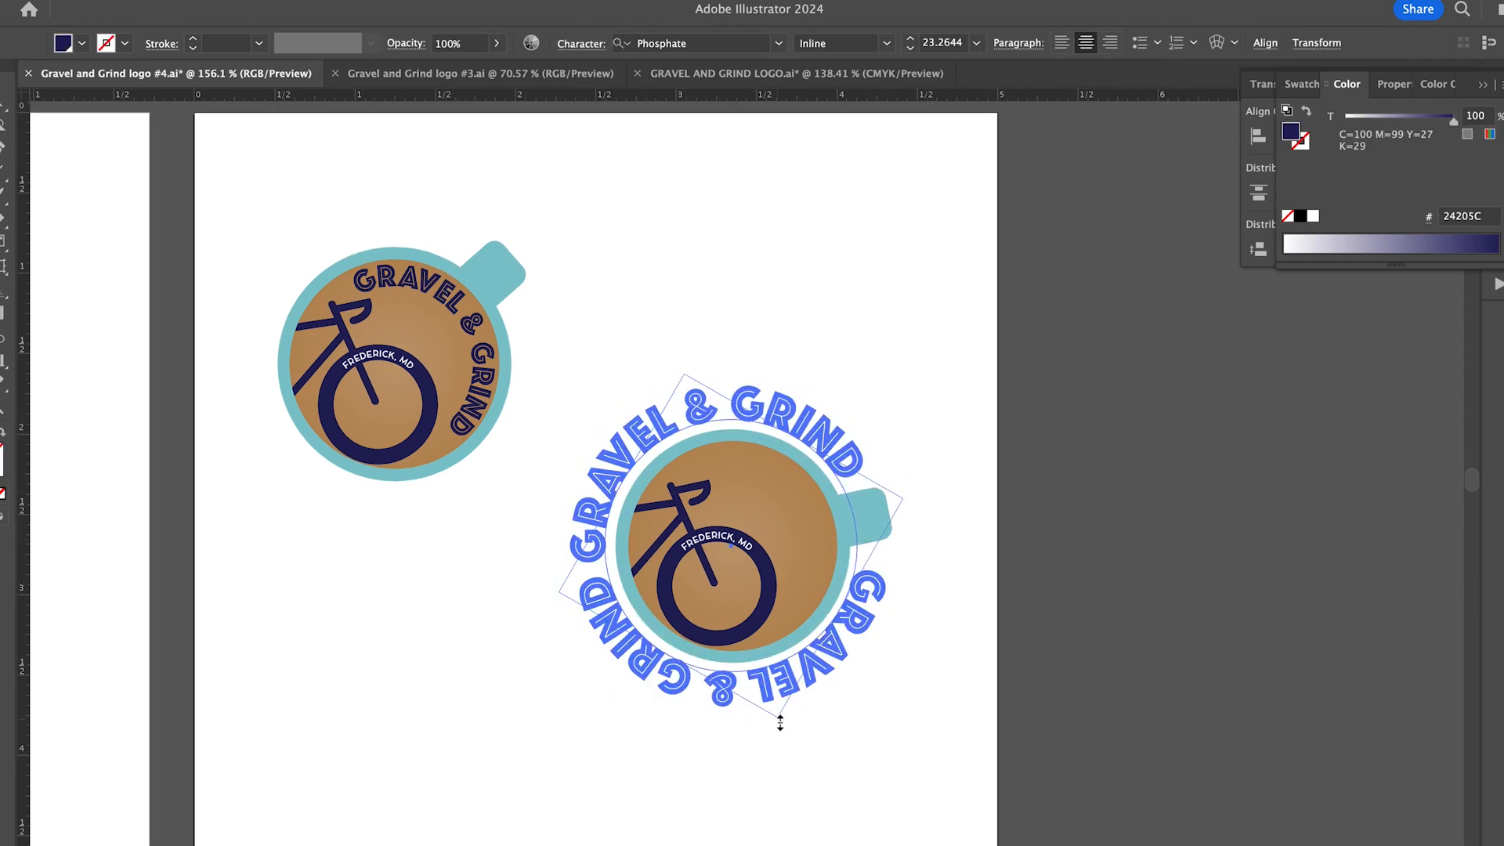
pyautogui.click(929, 711)
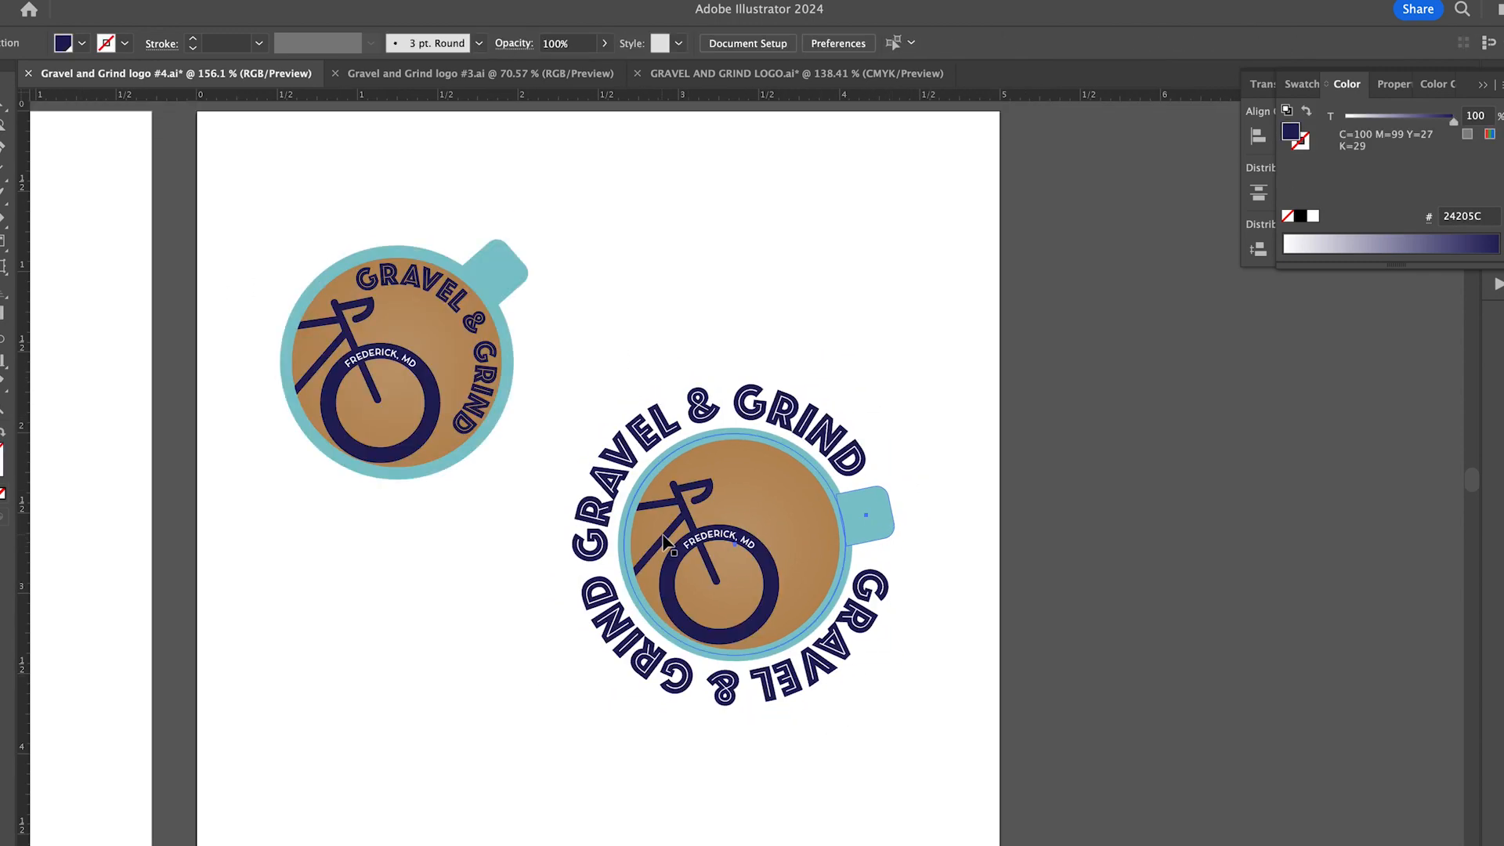
# - Rework the Cocomat lettering on the coloured cup's front wheel, rotating the city name back to the top of the tire
pyautogui.doubleClick(664, 541)
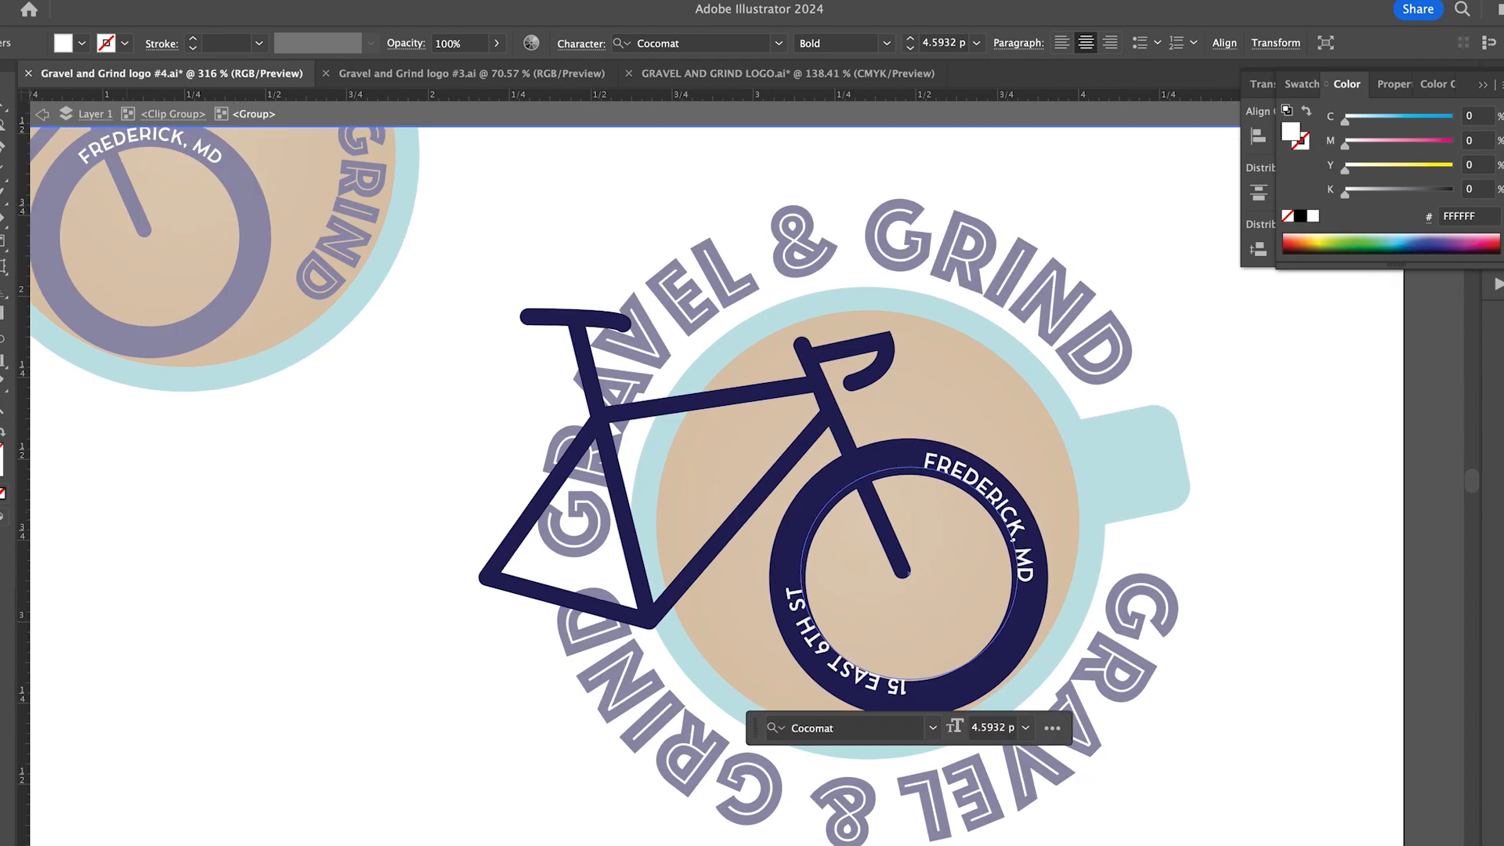
pyautogui.moveTo(1057, 564); pyautogui.dragTo(915, 412)
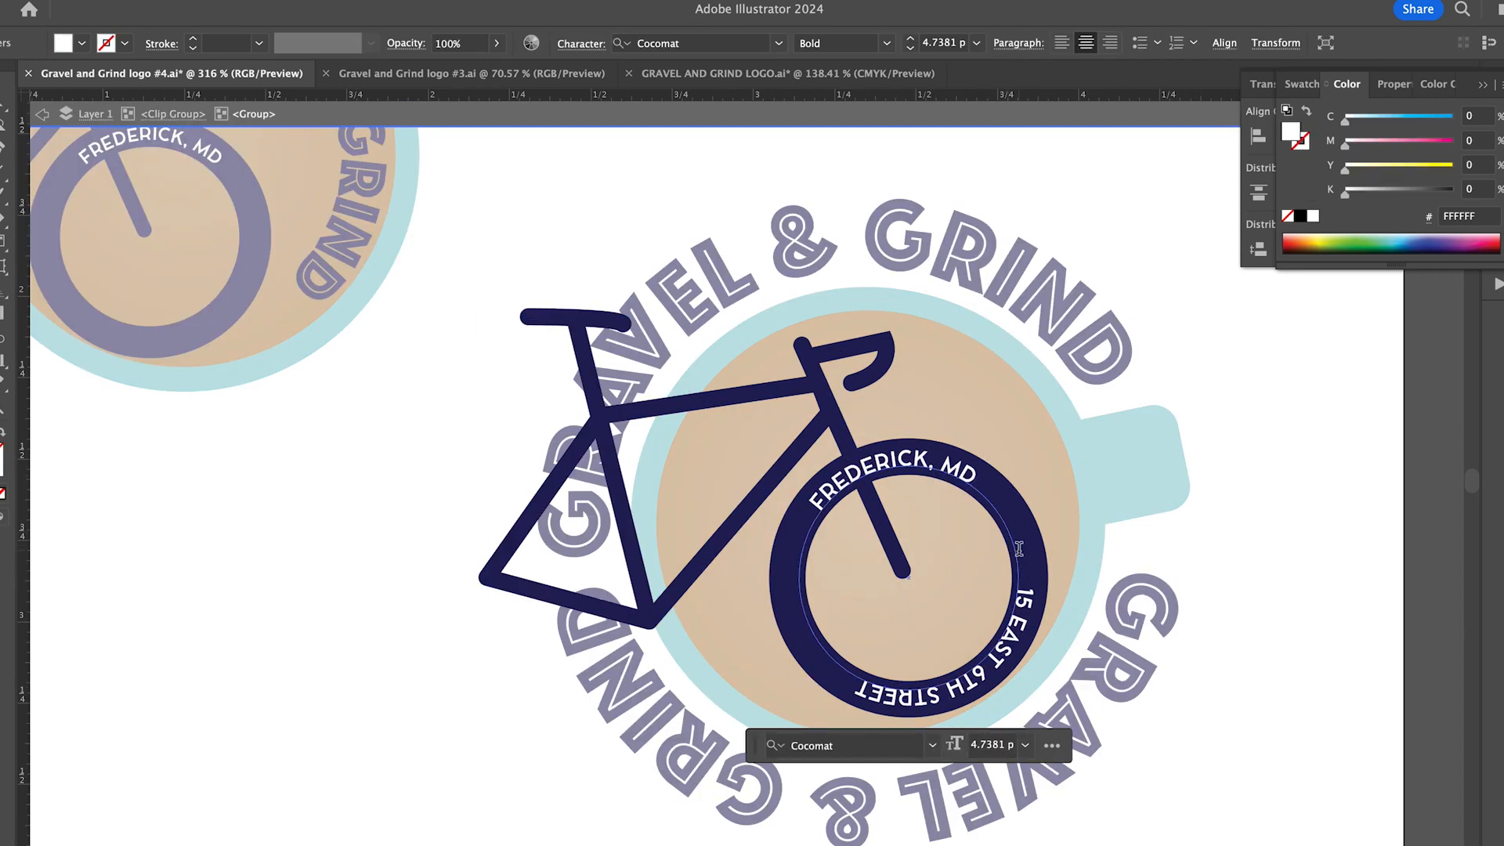
pyautogui.tripleClick(1025, 599)
pyautogui.click(1024, 599)
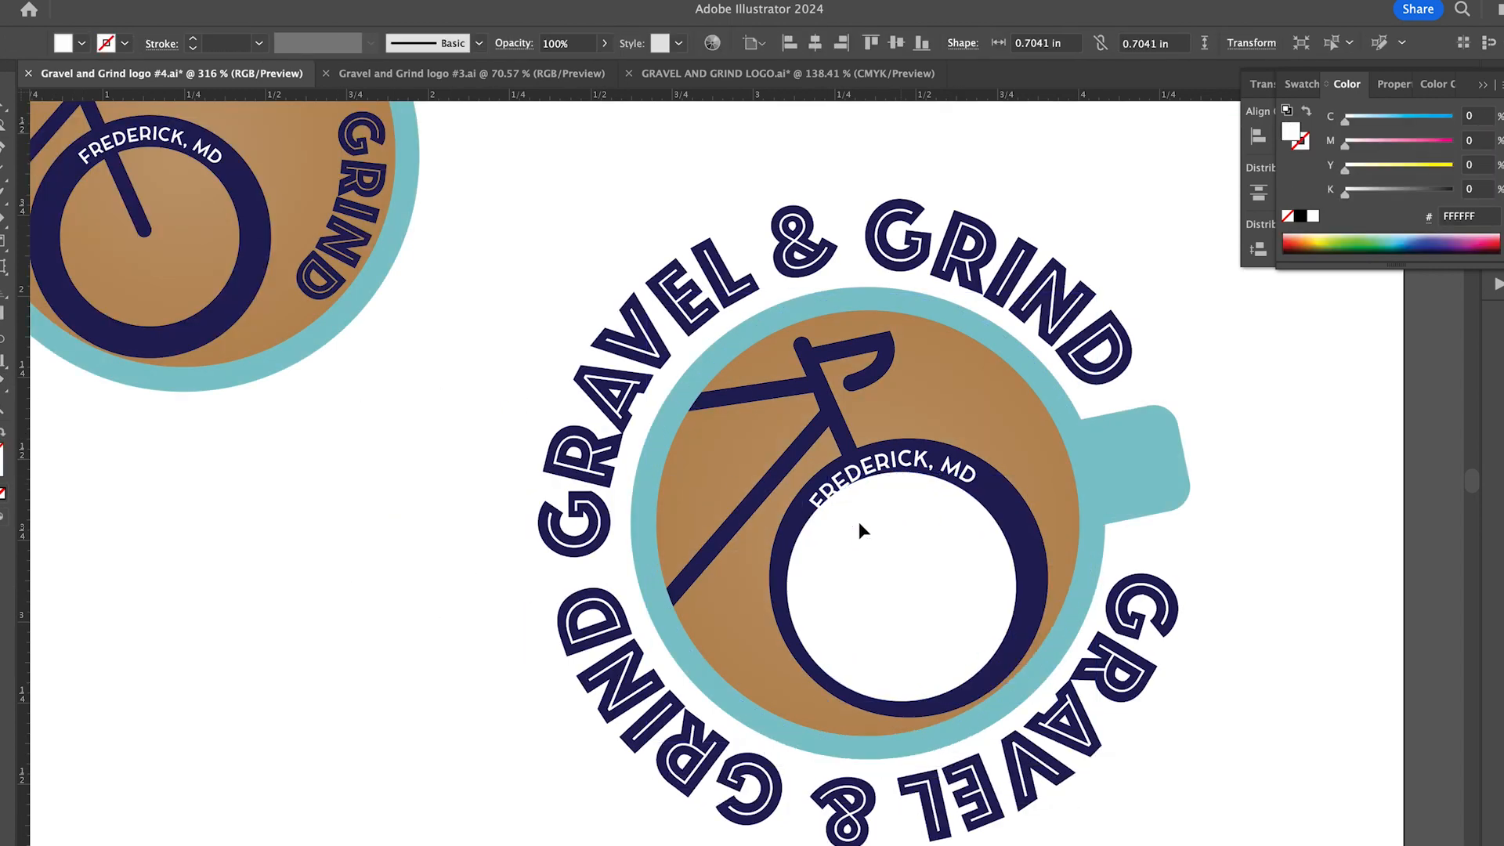
# - Set the street-address lettering in white Cocomat Bold so it reads upright along the lower arc of the front wheel
pyautogui.click(8, 177)
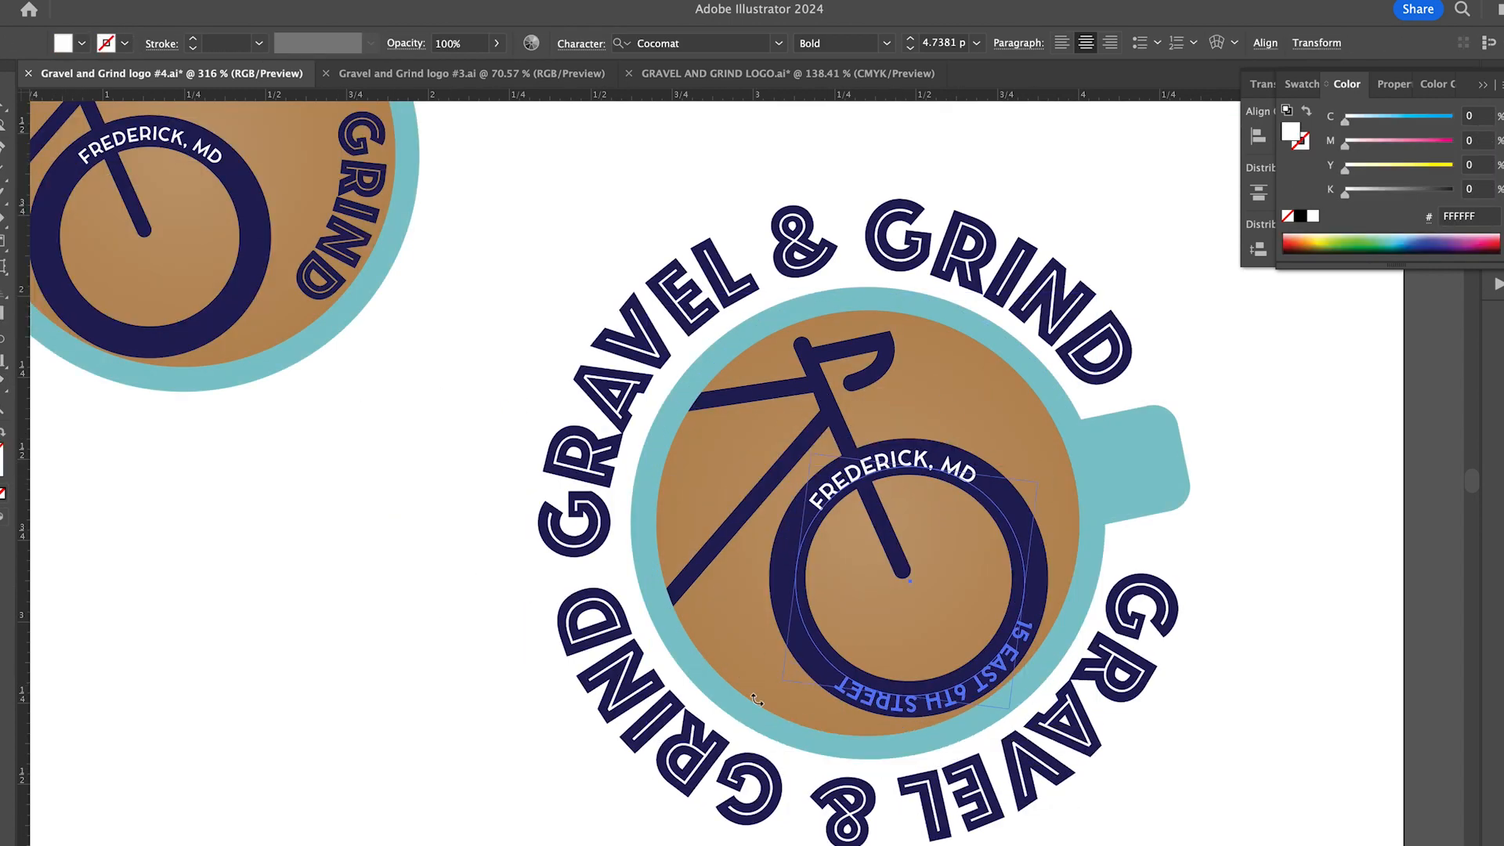
pyautogui.moveTo(757, 699); pyautogui.dragTo(761, 705)
pyautogui.click(12, 1)
pyautogui.moveTo(78, 54)
pyautogui.click(282, 156)
pyautogui.click(786, 408)
pyautogui.click(808, 513)
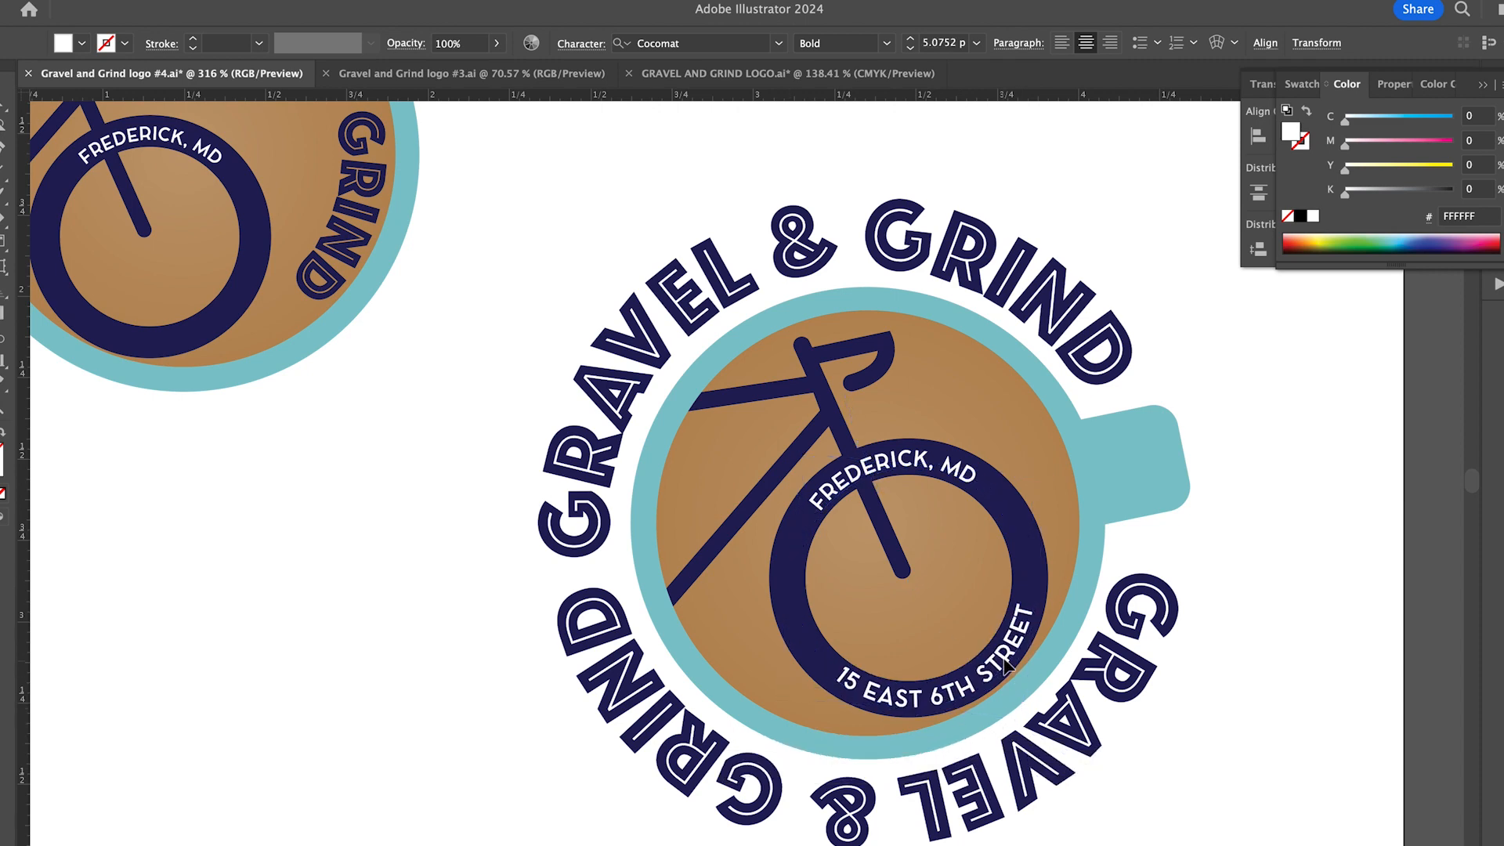
# - Delete the lower GRAVEL & GRIND lettering outside the coloured cup
pyautogui.press('super+shift+a')
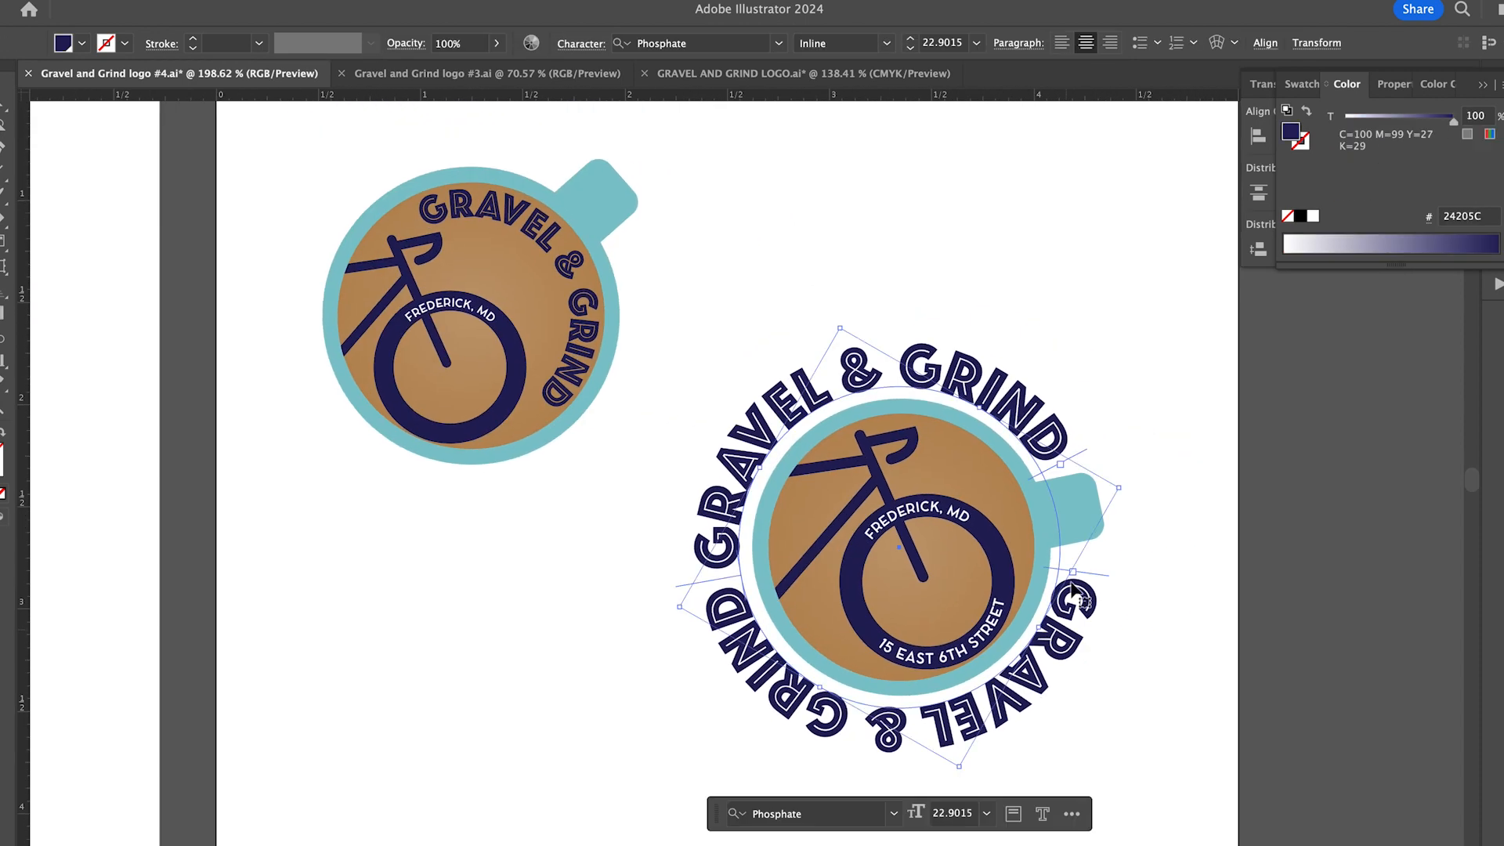
pyautogui.moveTo(783, 752); pyautogui.dragTo(706, 603)
pyautogui.click(650, 645)
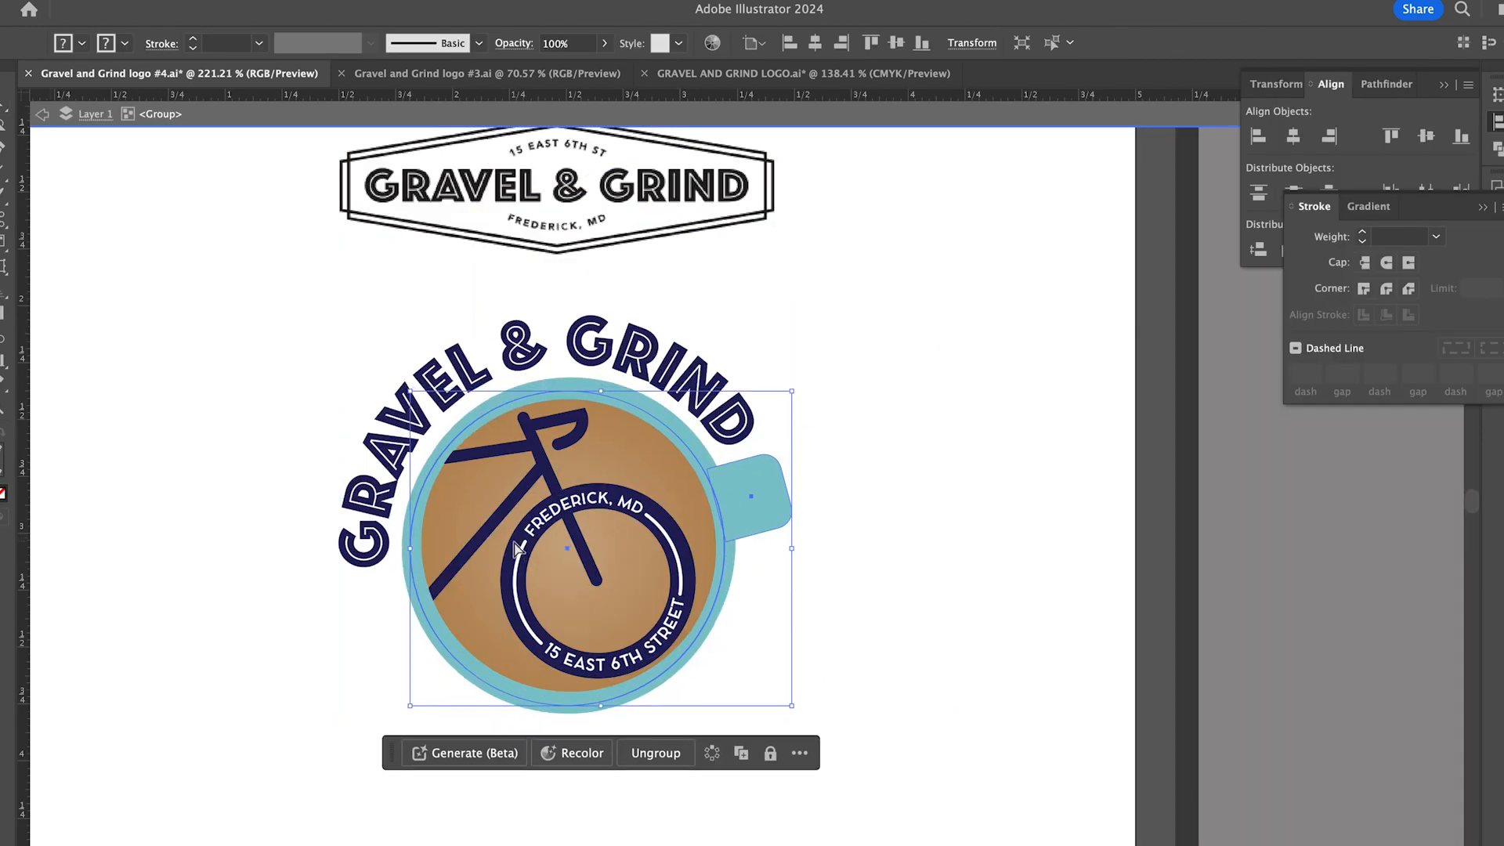
# - Place a copy of the coloured cup logo on a black artboard and make its outer GRAVEL & GRIND lettering white
pyautogui.doubleClick(517, 548)
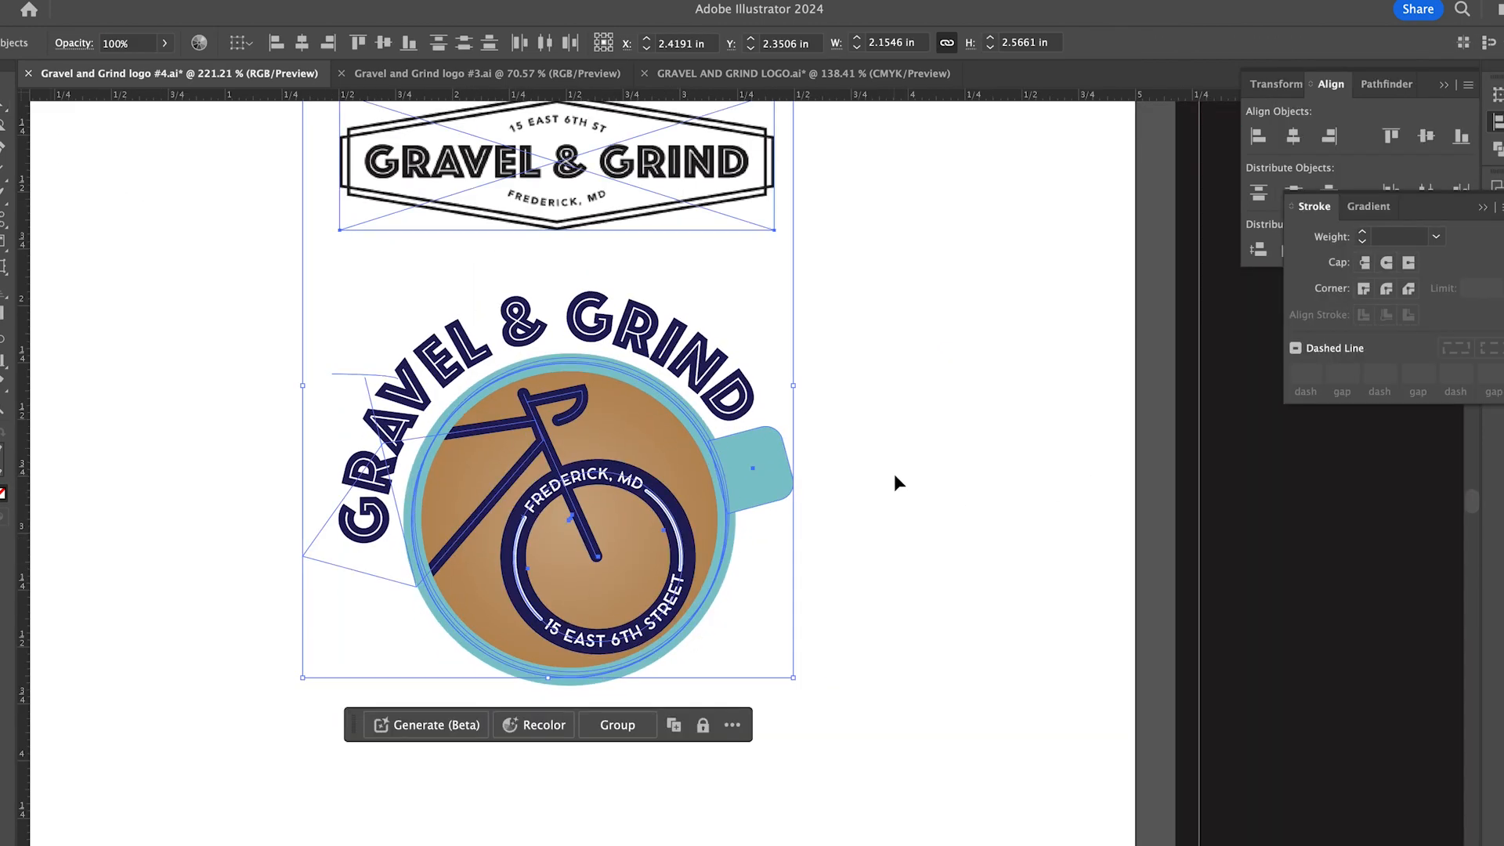
pyautogui.press('Escape')
pyautogui.press('super+minus')
pyautogui.press('super+minus')
pyautogui.moveTo(379, 318); pyautogui.dragTo(733, 623)
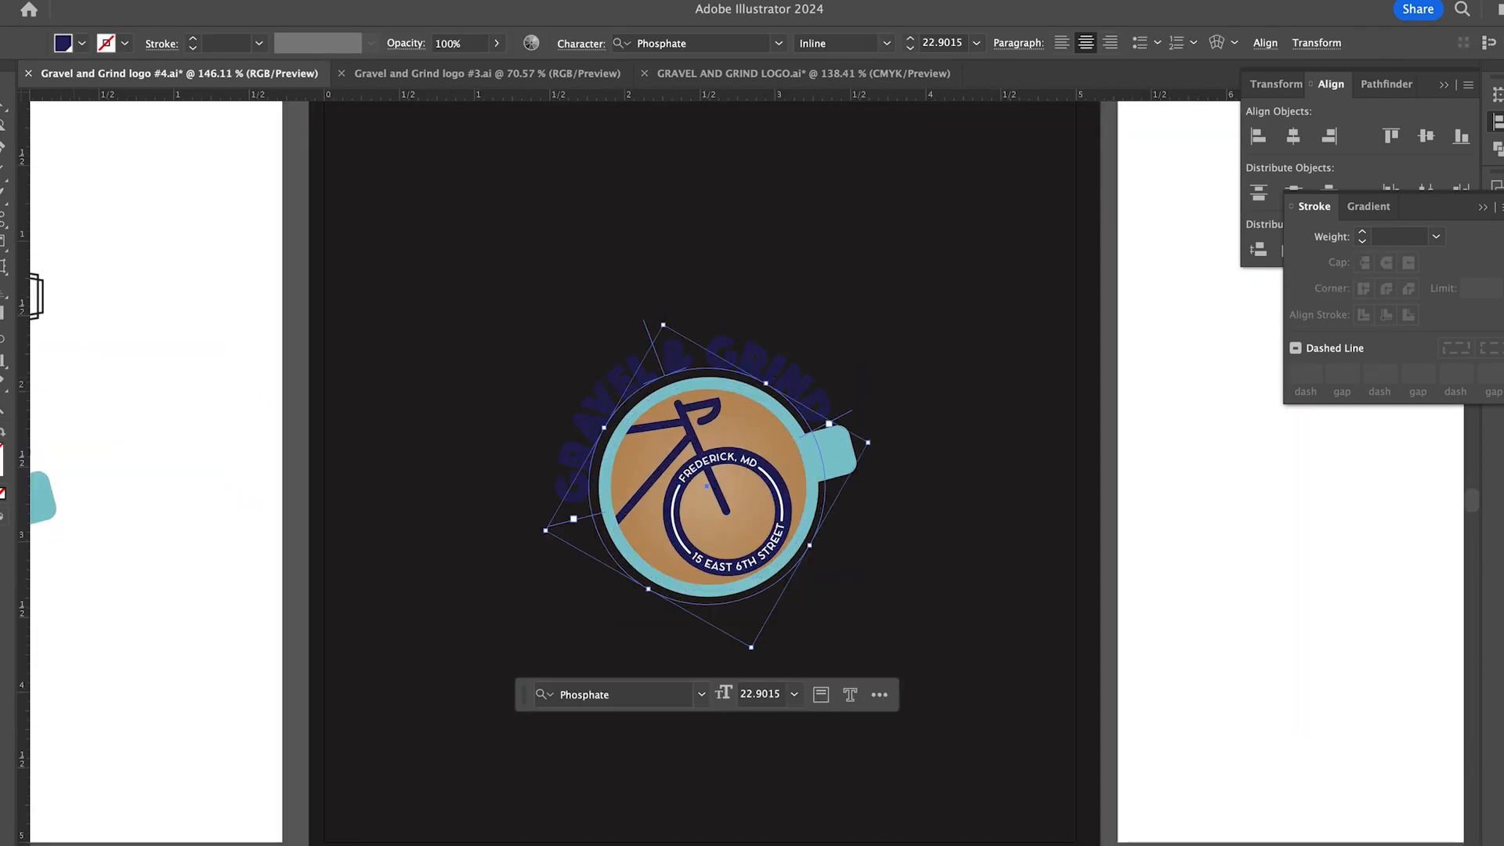
pyautogui.click(349, 288)
# - Recolour the bicycle white and its front-wheel lettering navy in the logo on the black artboard
pyautogui.doubleClick(580, 470)
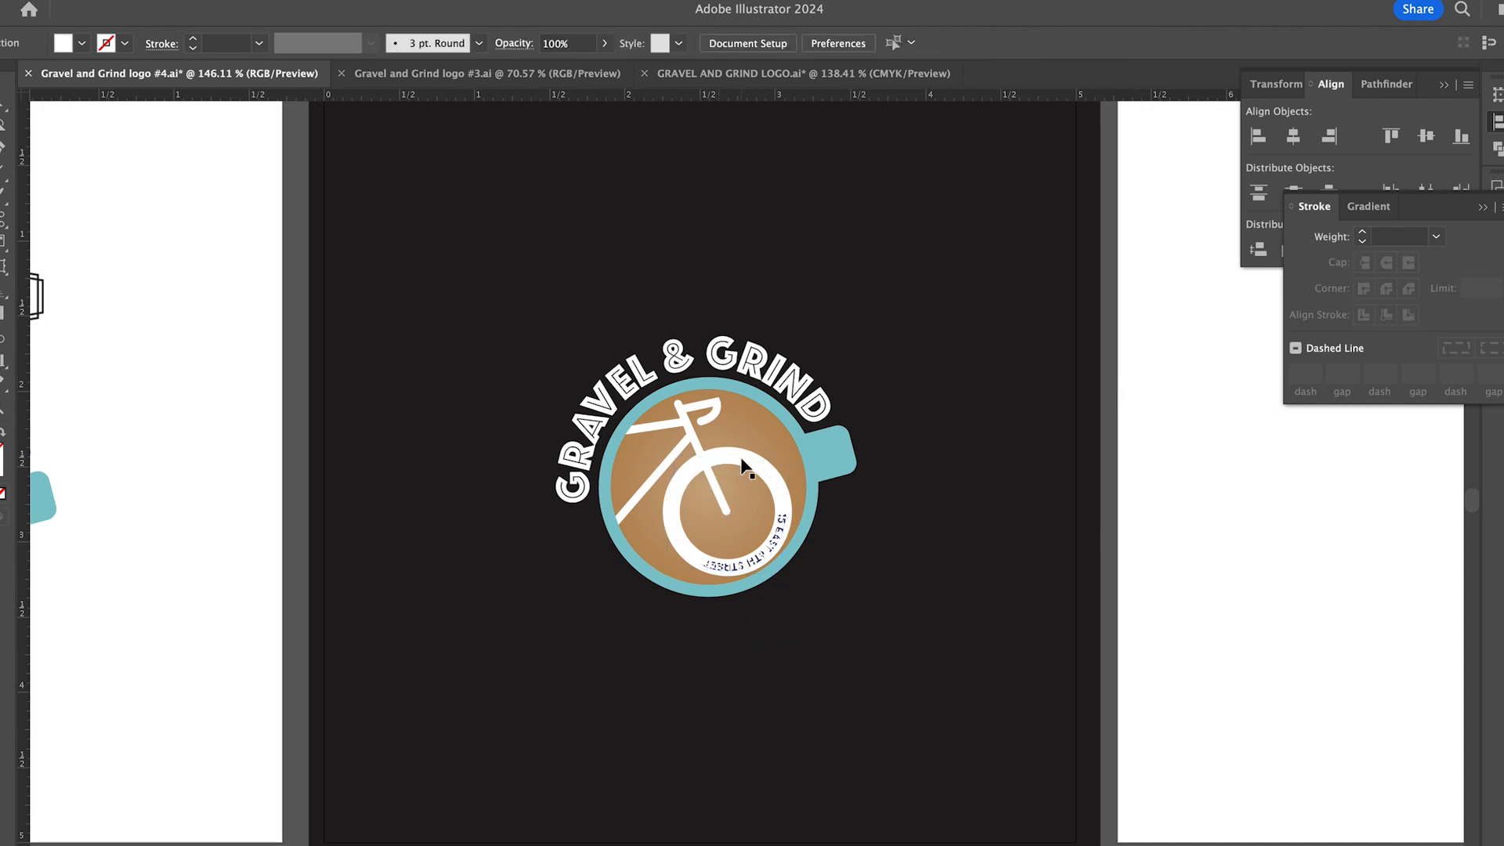
pyautogui.doubleClick(728, 460)
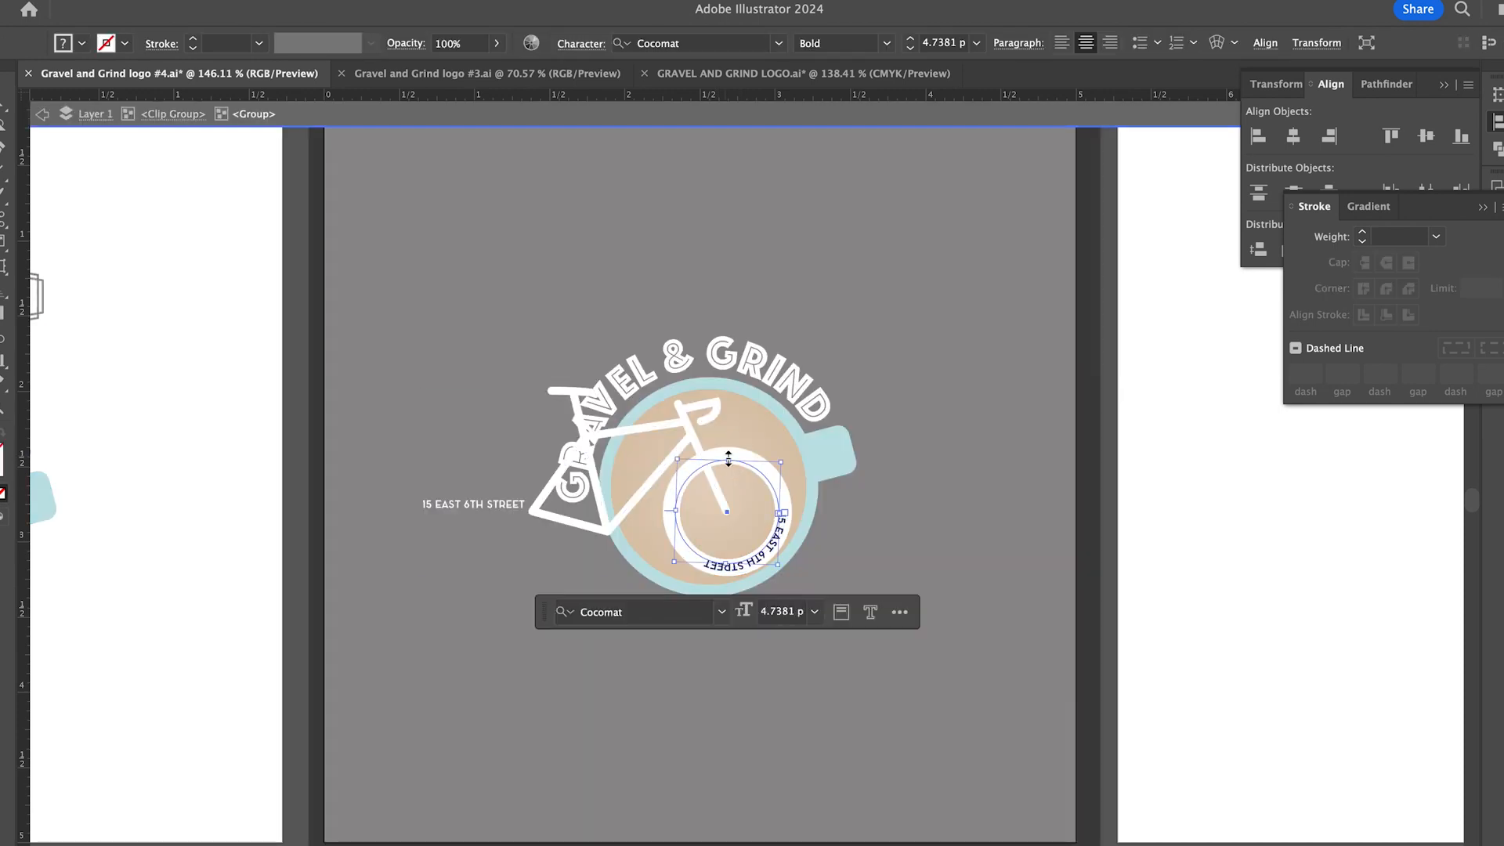
pyautogui.doubleClick(698, 458)
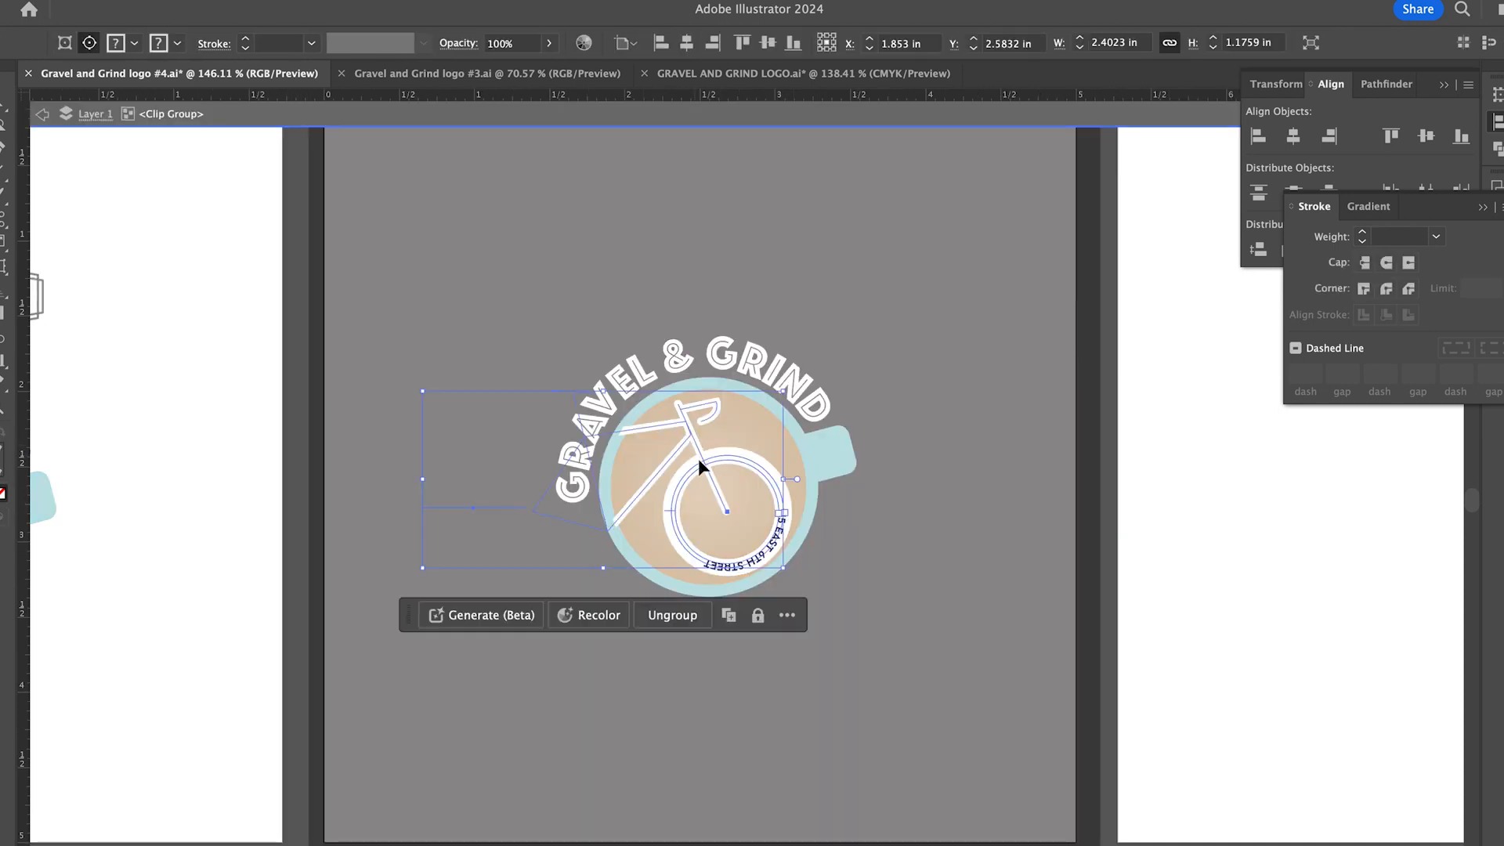
pyautogui.doubleClick(755, 558)
pyautogui.click(82, 43)
pyautogui.click(890, 508)
pyautogui.doubleClick(890, 508)
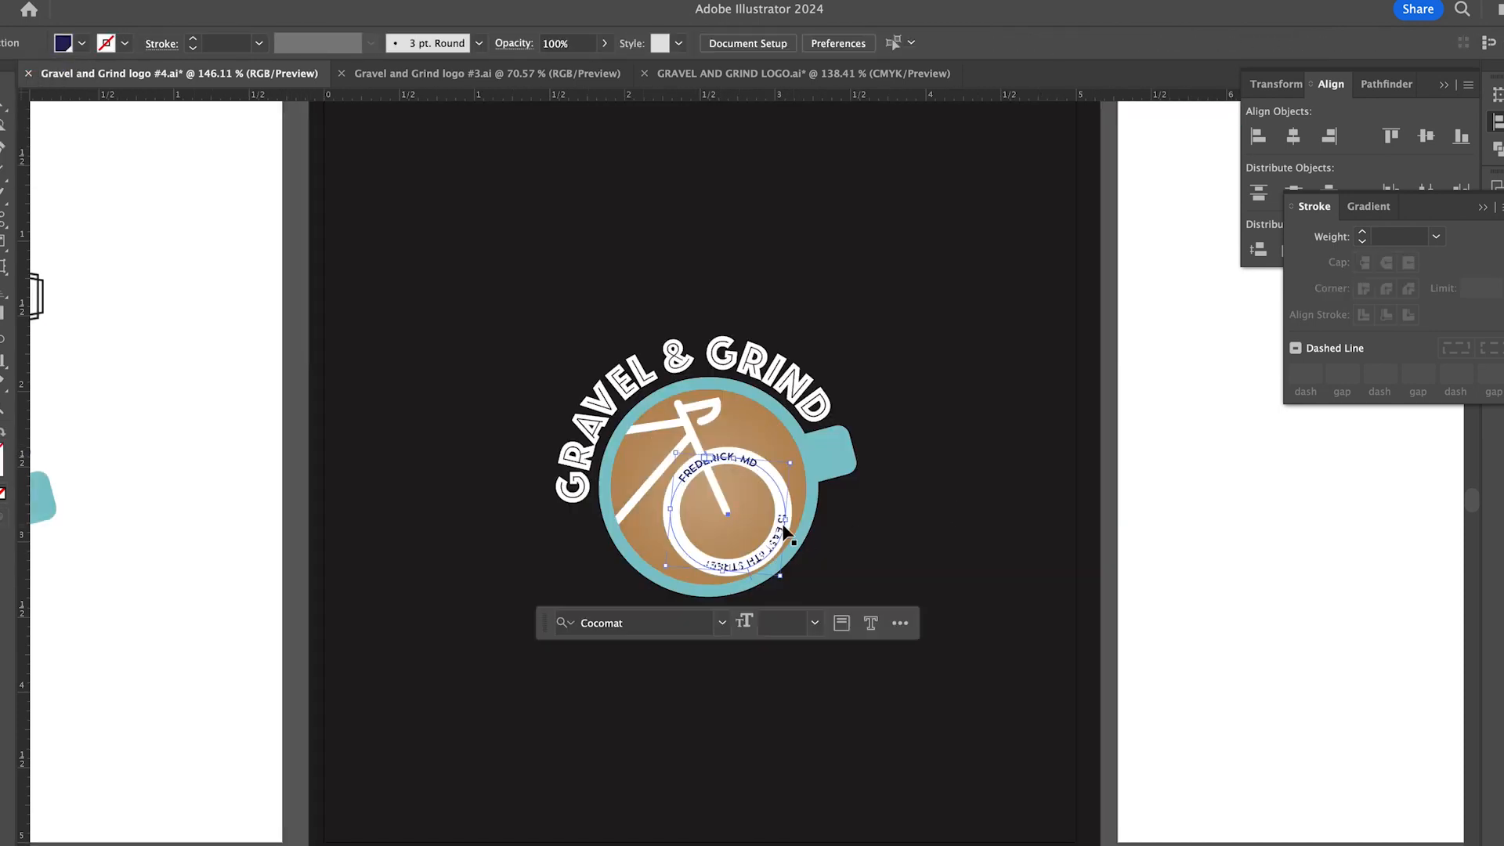
# - Set the stroke of the two accent arcs on the white front wheel to navy
pyautogui.click(782, 527)
pyautogui.click(779, 494)
pyautogui.keyDown('shift'); pyautogui.click(675, 529); pyautogui.keyUp('shift')
pyautogui.click(125, 43)
pyautogui.click(88, 90)
pyautogui.click(187, 283)
# - Adjust the navy street-address lettering so it reads upright along the lower arc of the white wheel
pyautogui.click(777, 542)
pyautogui.click(793, 557)
pyautogui.doubleClick(782, 526)
pyautogui.moveTo(783, 523); pyautogui.dragTo(721, 585)
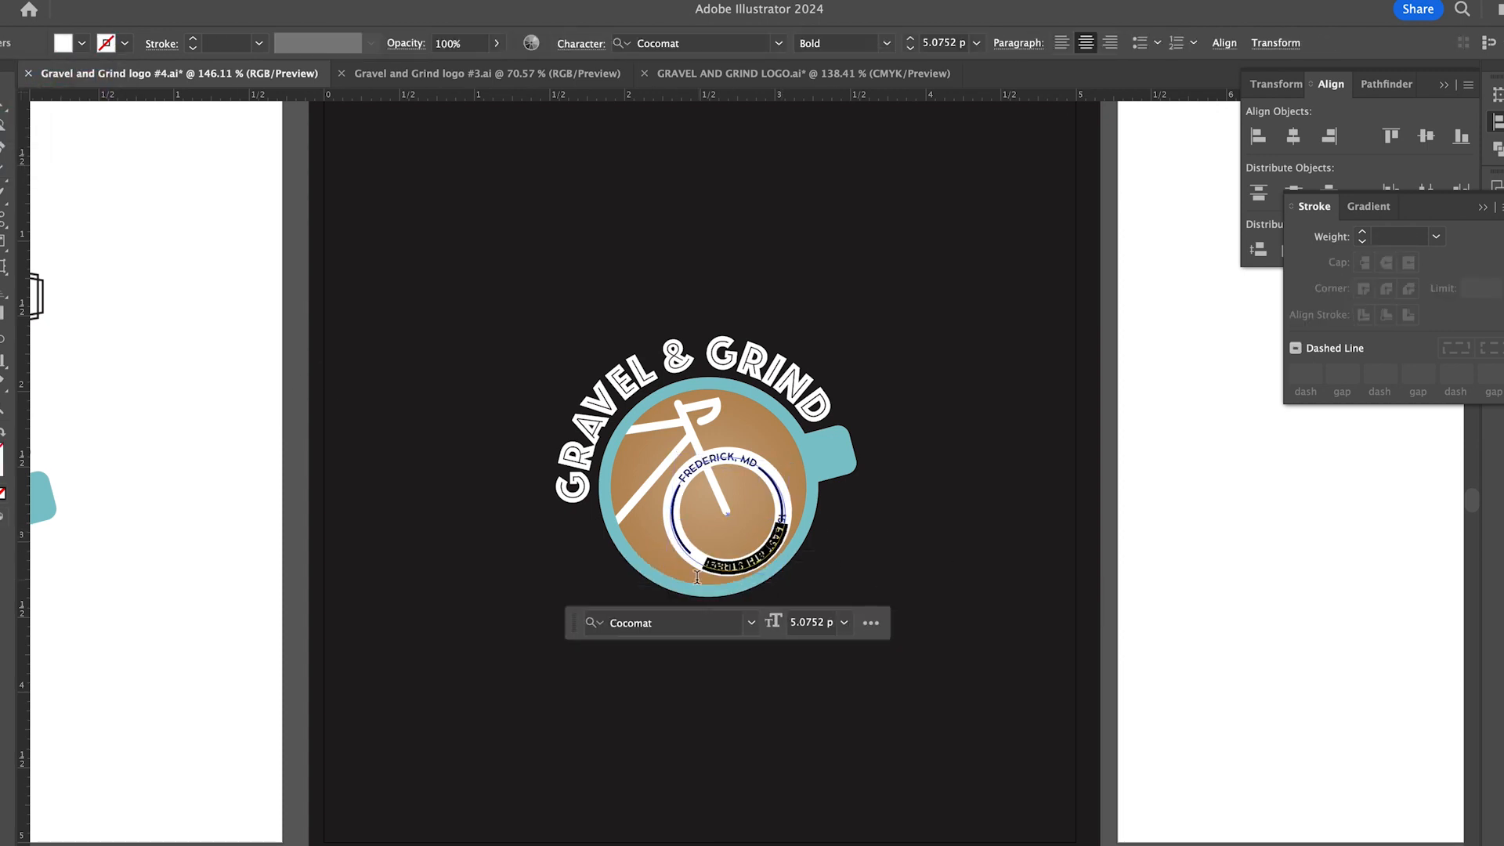
pyautogui.press('Escape')
pyautogui.doubleClick(750, 462)
pyautogui.doubleClick(755, 463)
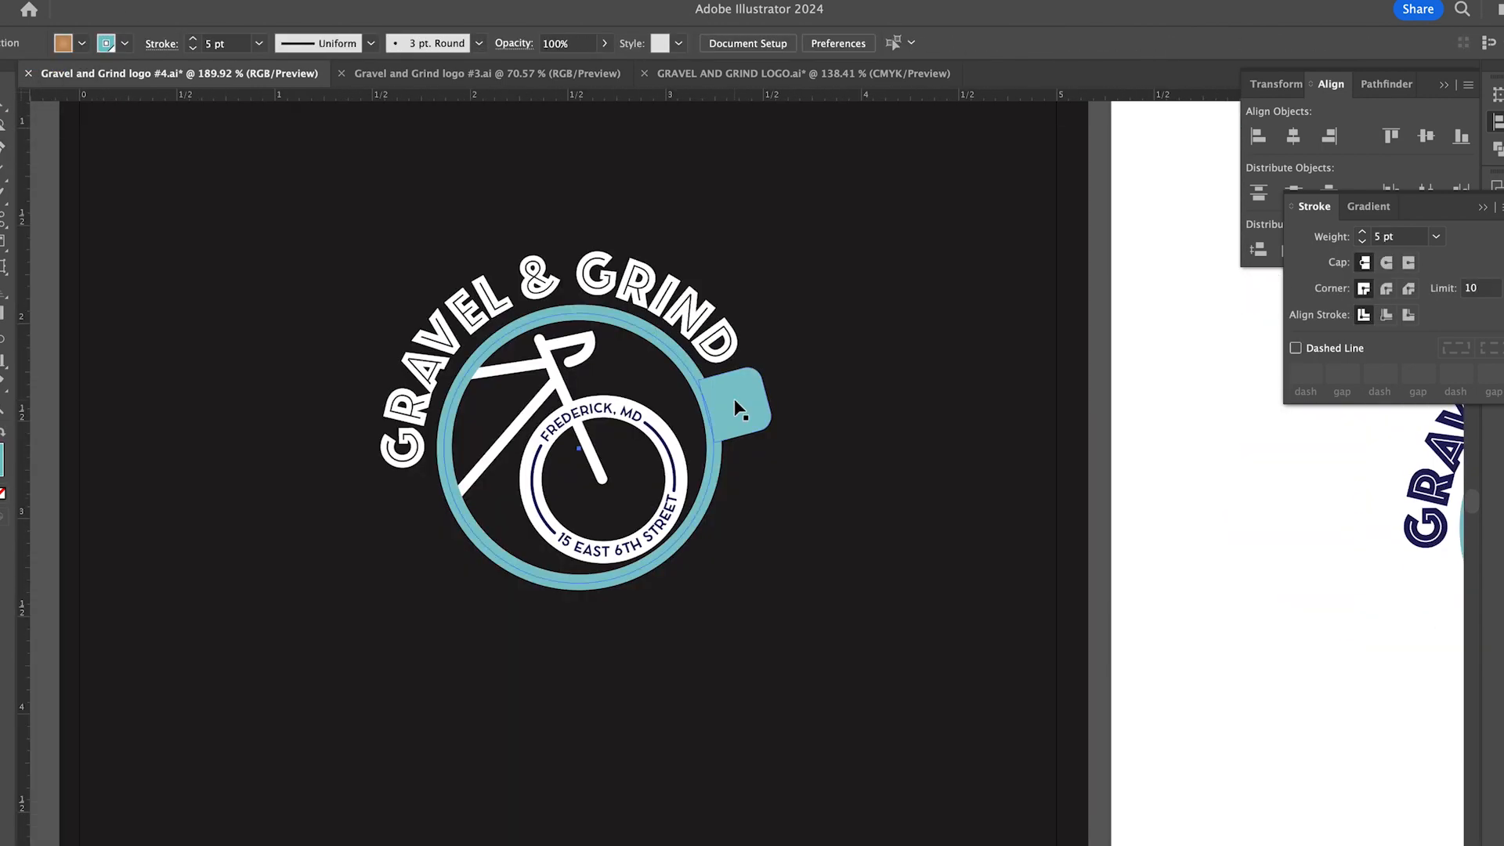
# - Copy the white-lettered cup logo onto another black artboard without the coffee-coloured fill
pyautogui.doubleClick(739, 408)
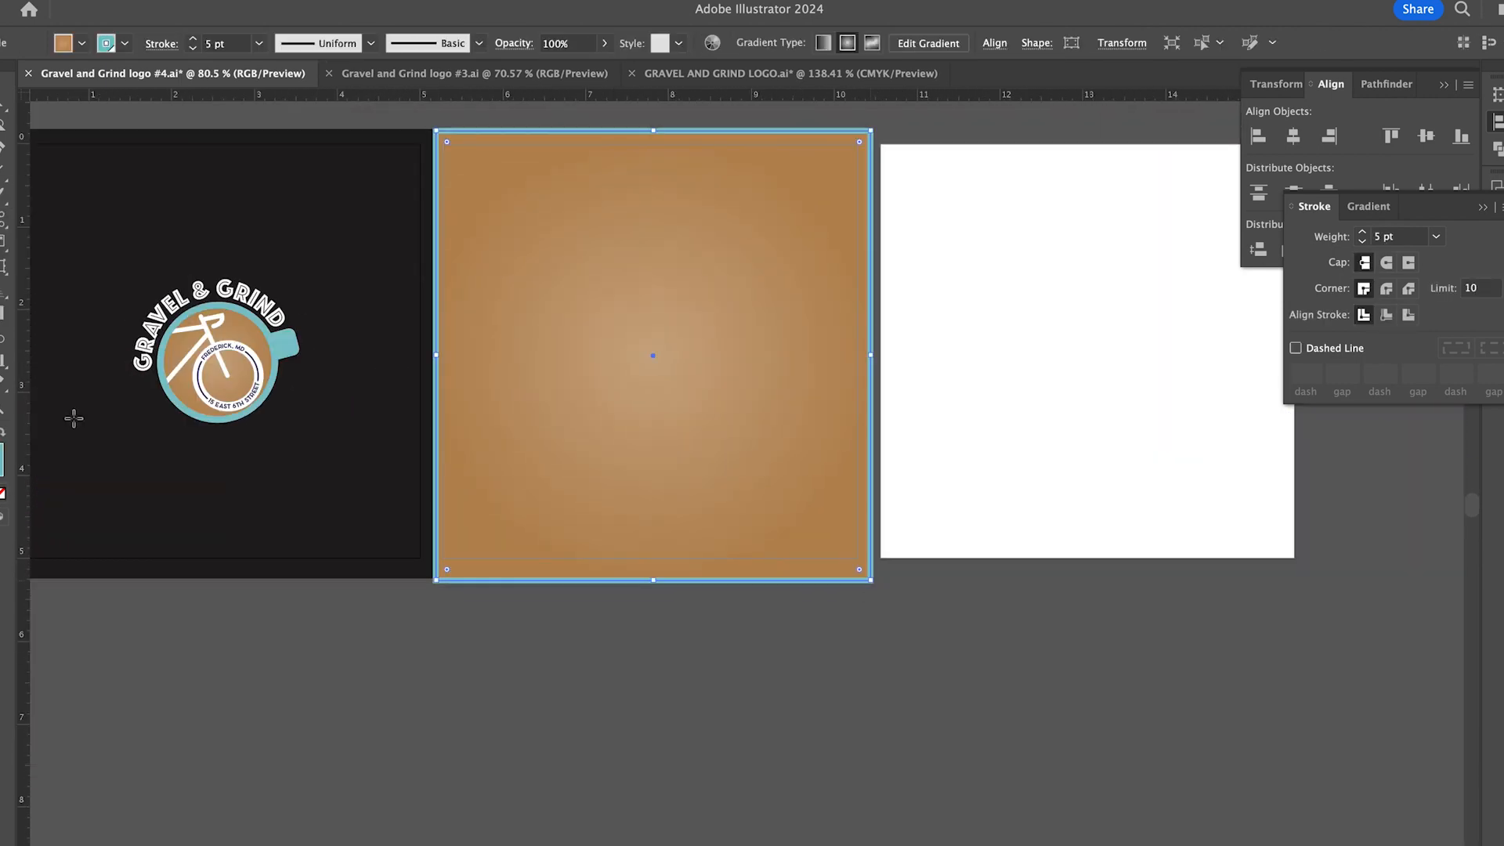
pyautogui.click(74, 418)
pyautogui.press('v')
pyautogui.press('super+2')
pyautogui.scroll(5, 327, 671)
pyautogui.moveTo(235, 211); pyautogui.dragTo(783, 621)
pyautogui.press('super+c')
pyautogui.hscroll(8, 782, 621)
pyautogui.press('super+v')
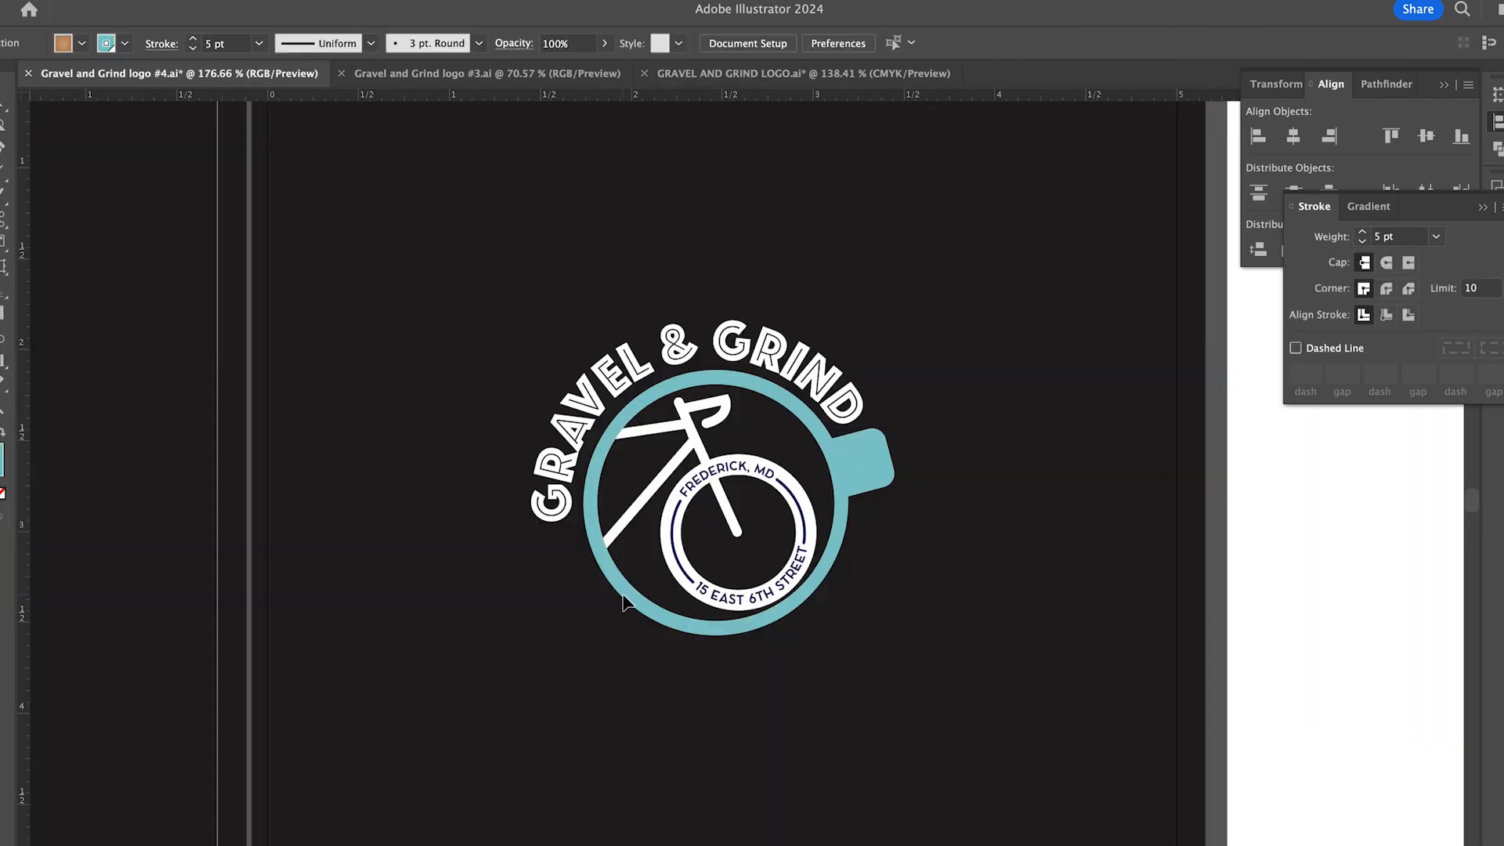
# - Recolour the teal cup ring and handle white in the second black-artboard logo
pyautogui.click(621, 608)
pyautogui.click(1005, 484)
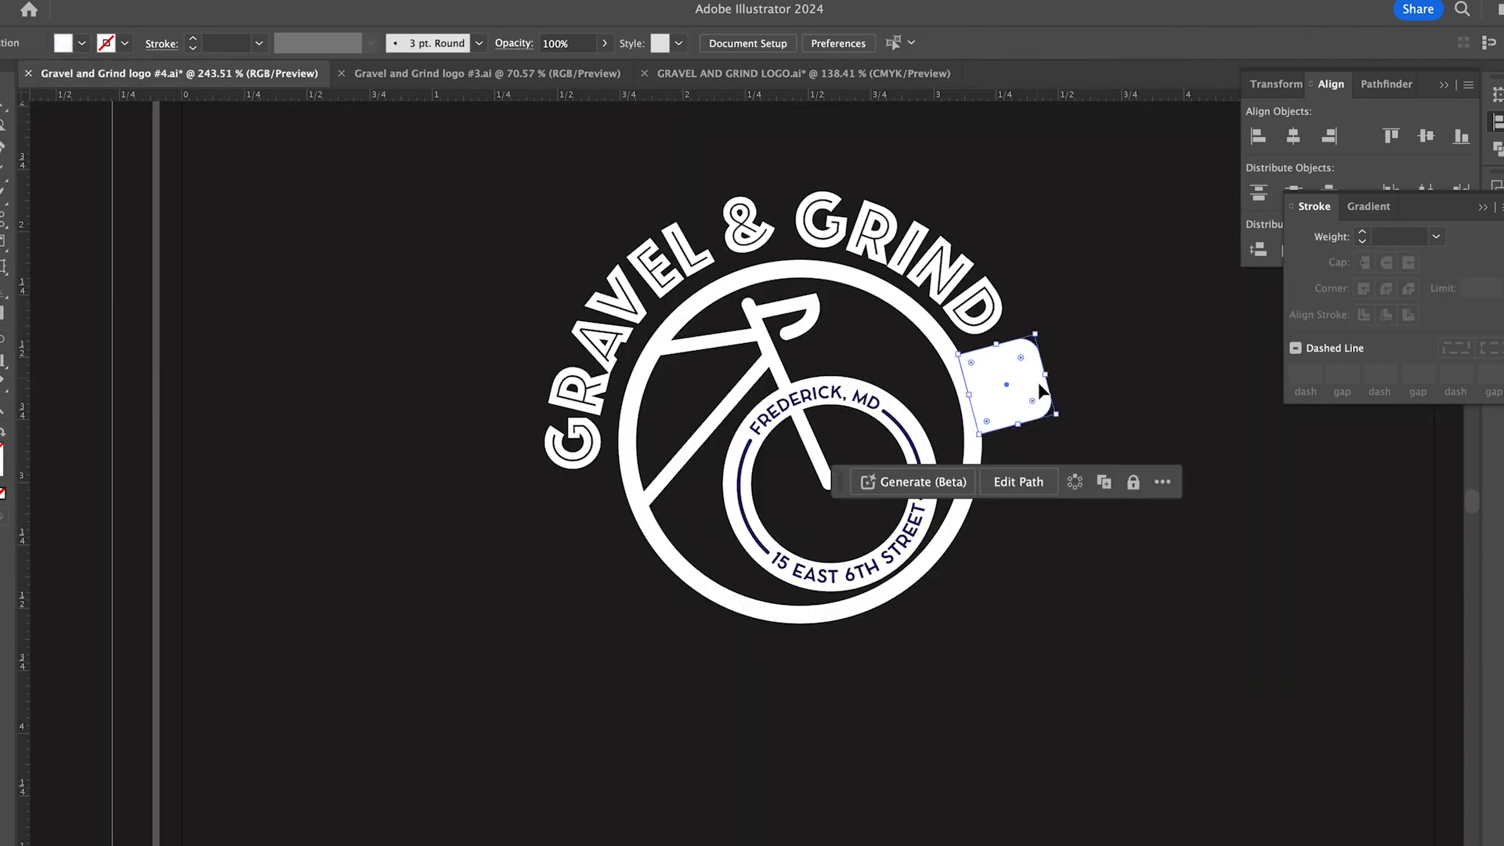
# - Copy the all-white logo onto a white artboard and recolour its outer lettering, cup and bicycle black
pyautogui.scroll(-5, 786, 491)
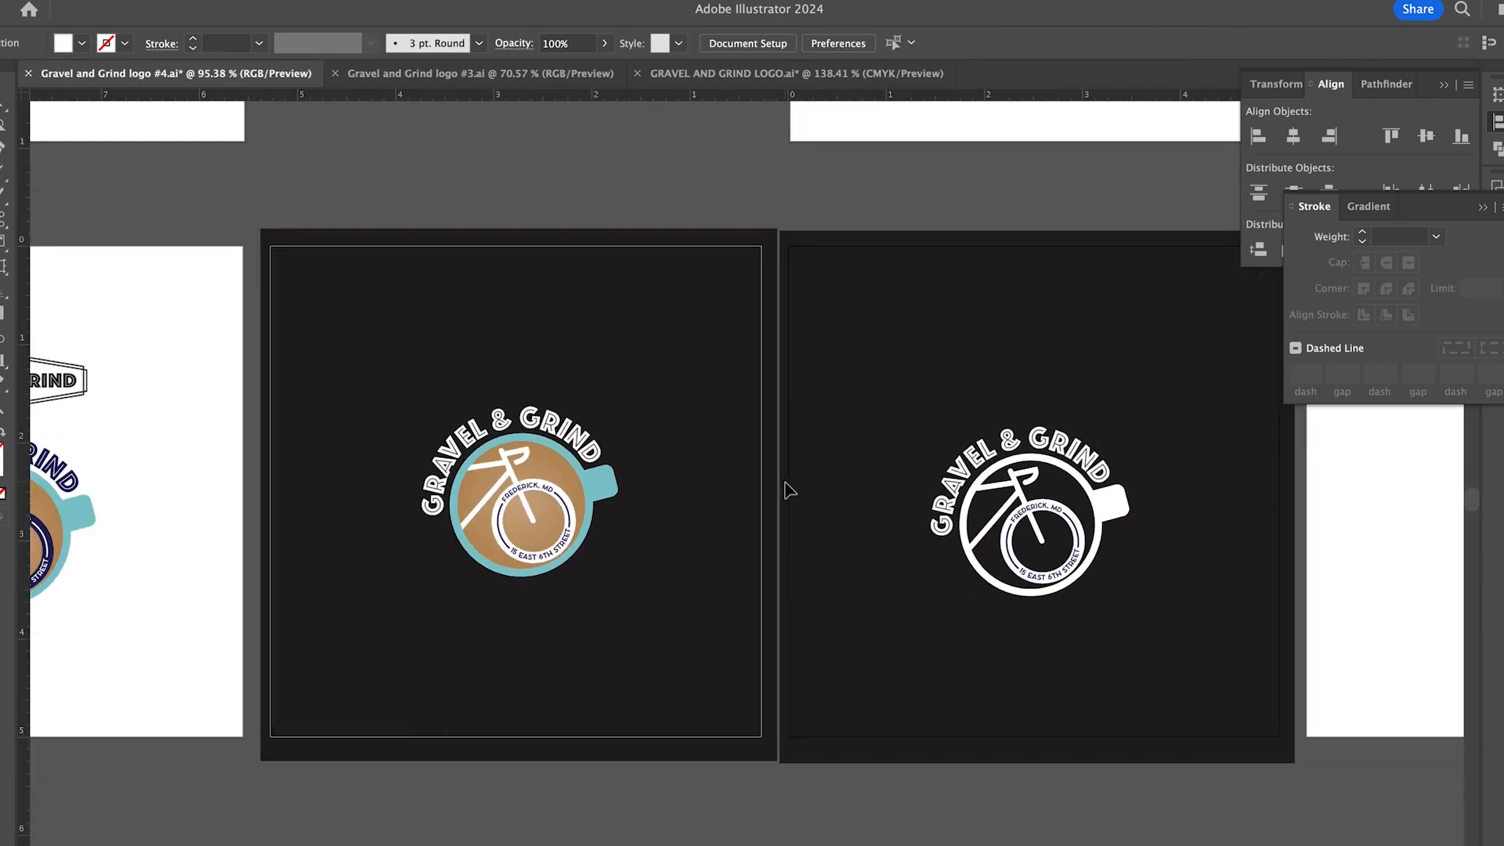
pyautogui.hscroll(-3, 1007, 553)
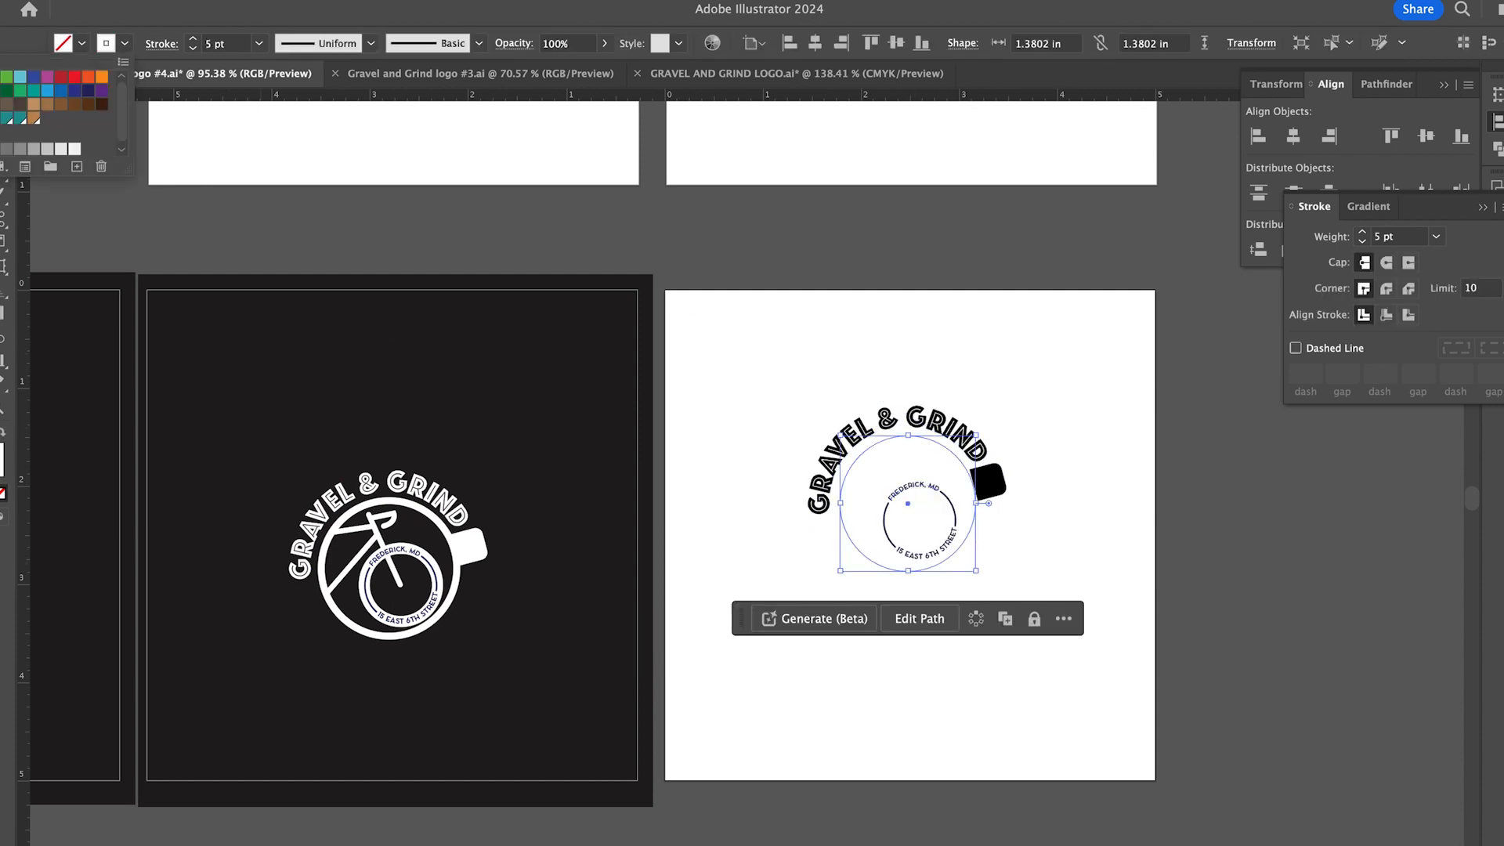
pyautogui.doubleClick(876, 476)
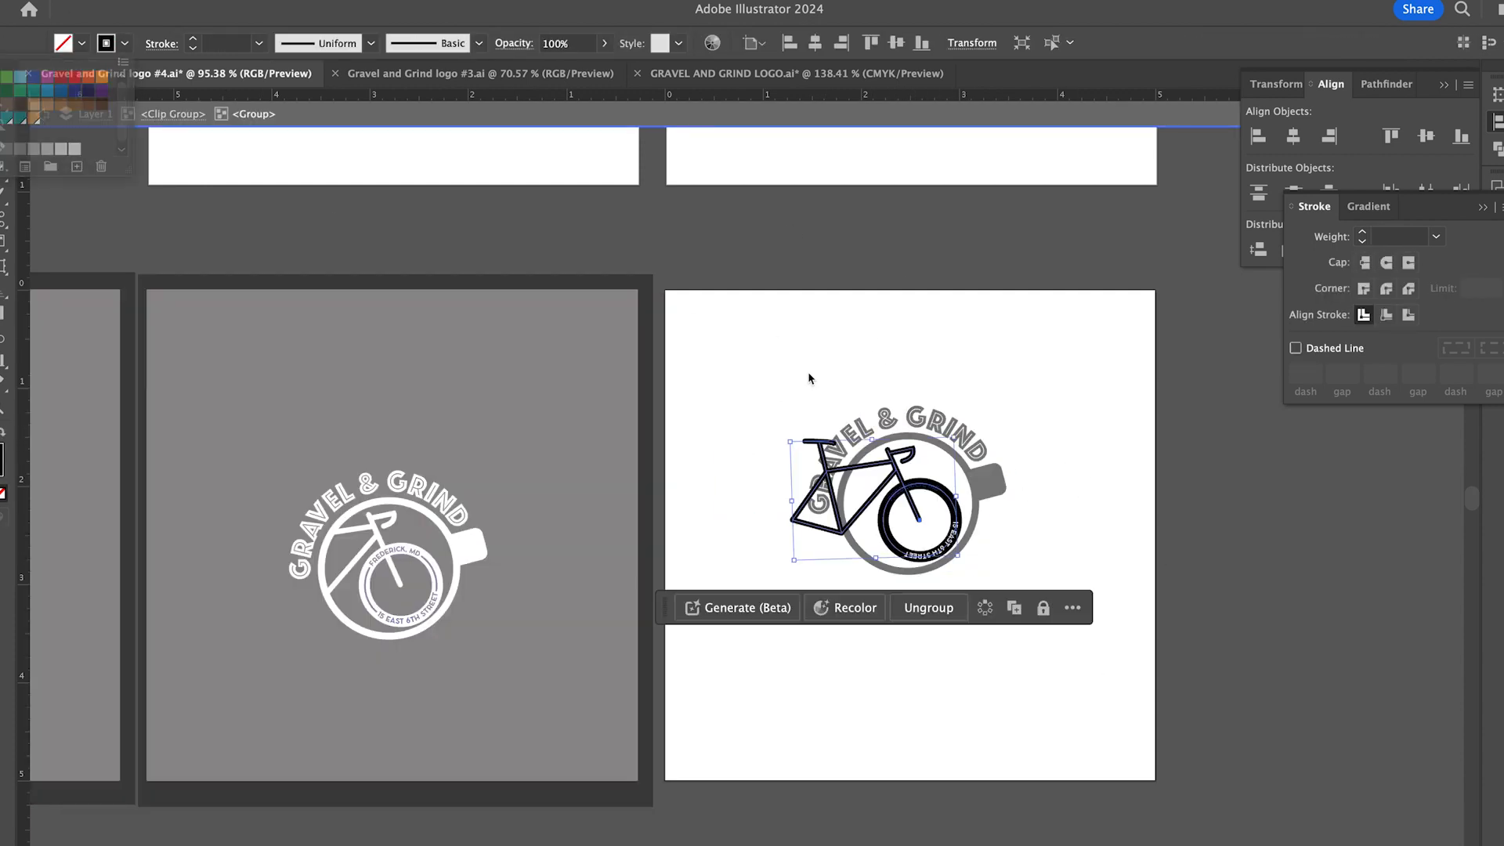
pyautogui.doubleClick(937, 495)
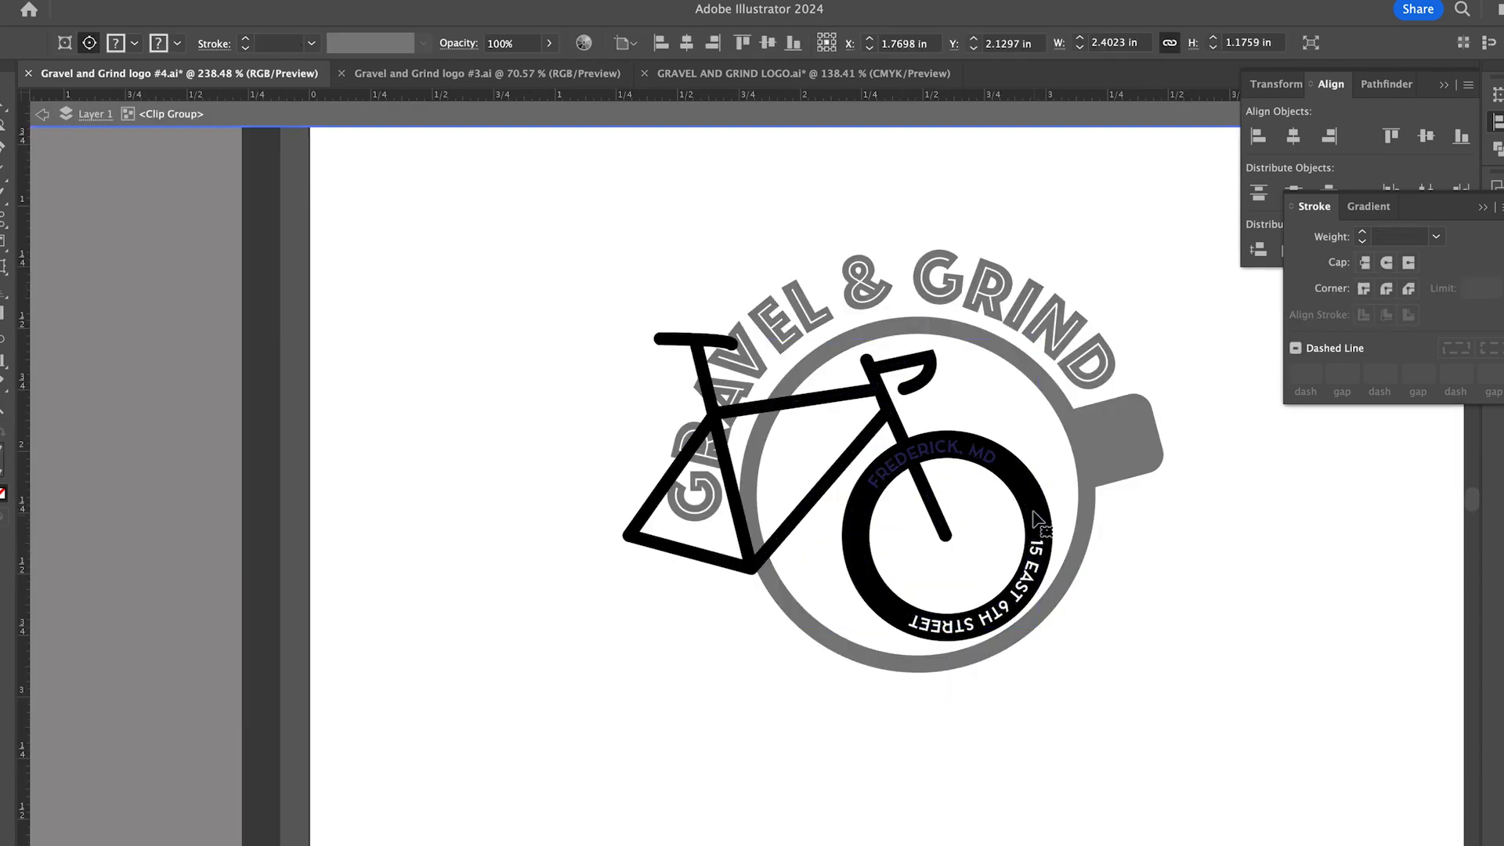
# - Recolour the lettering and the two accent arcs on the black logo's front wheel white
pyautogui.click(874, 483)
pyautogui.press('Escape')
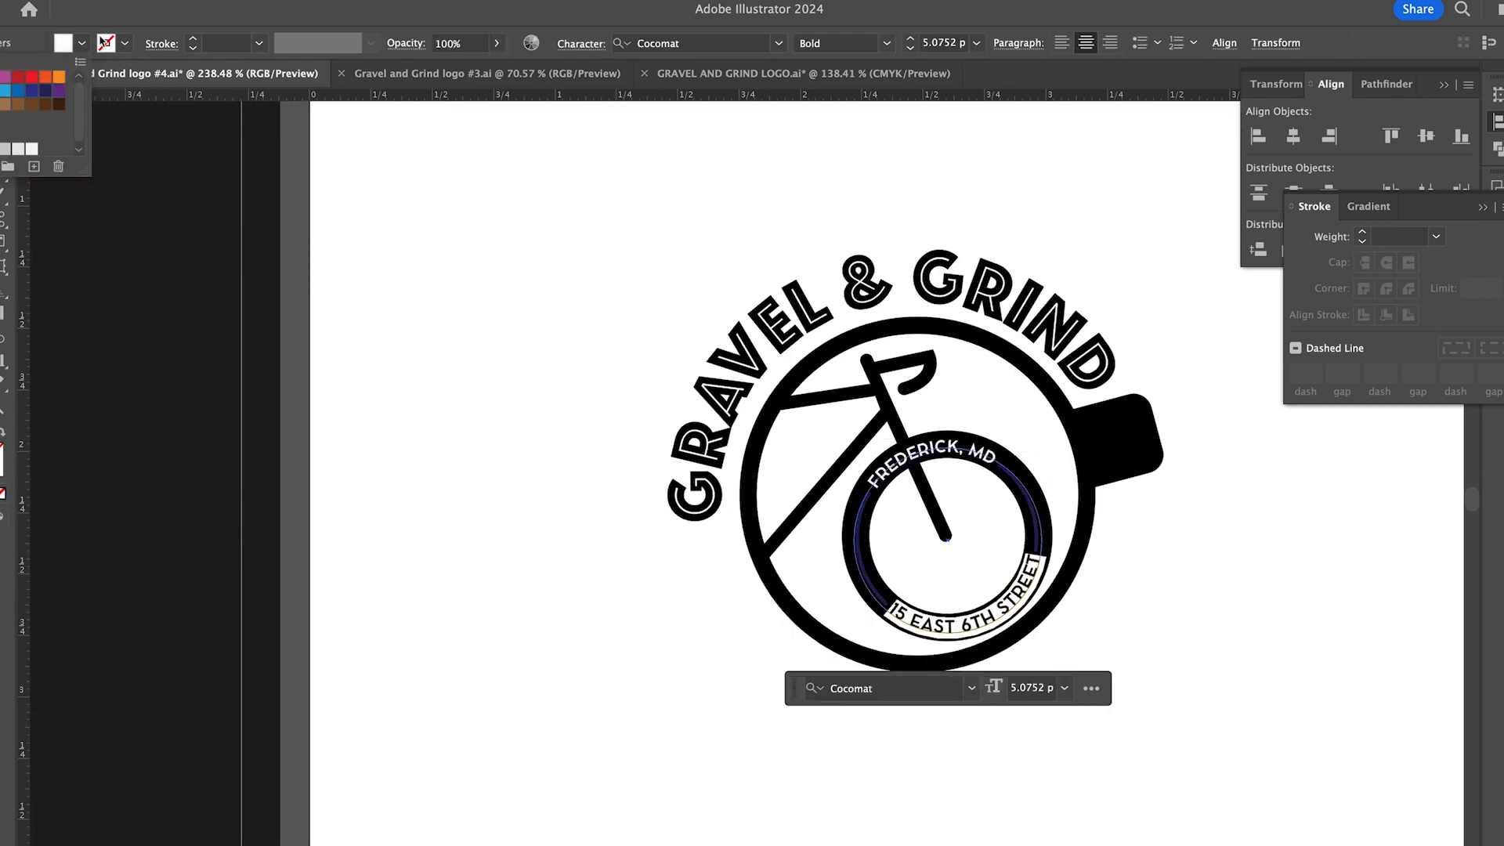
pyautogui.click(1038, 501)
pyautogui.keyDown('shift'); pyautogui.click(862, 540); pyautogui.keyUp('shift')
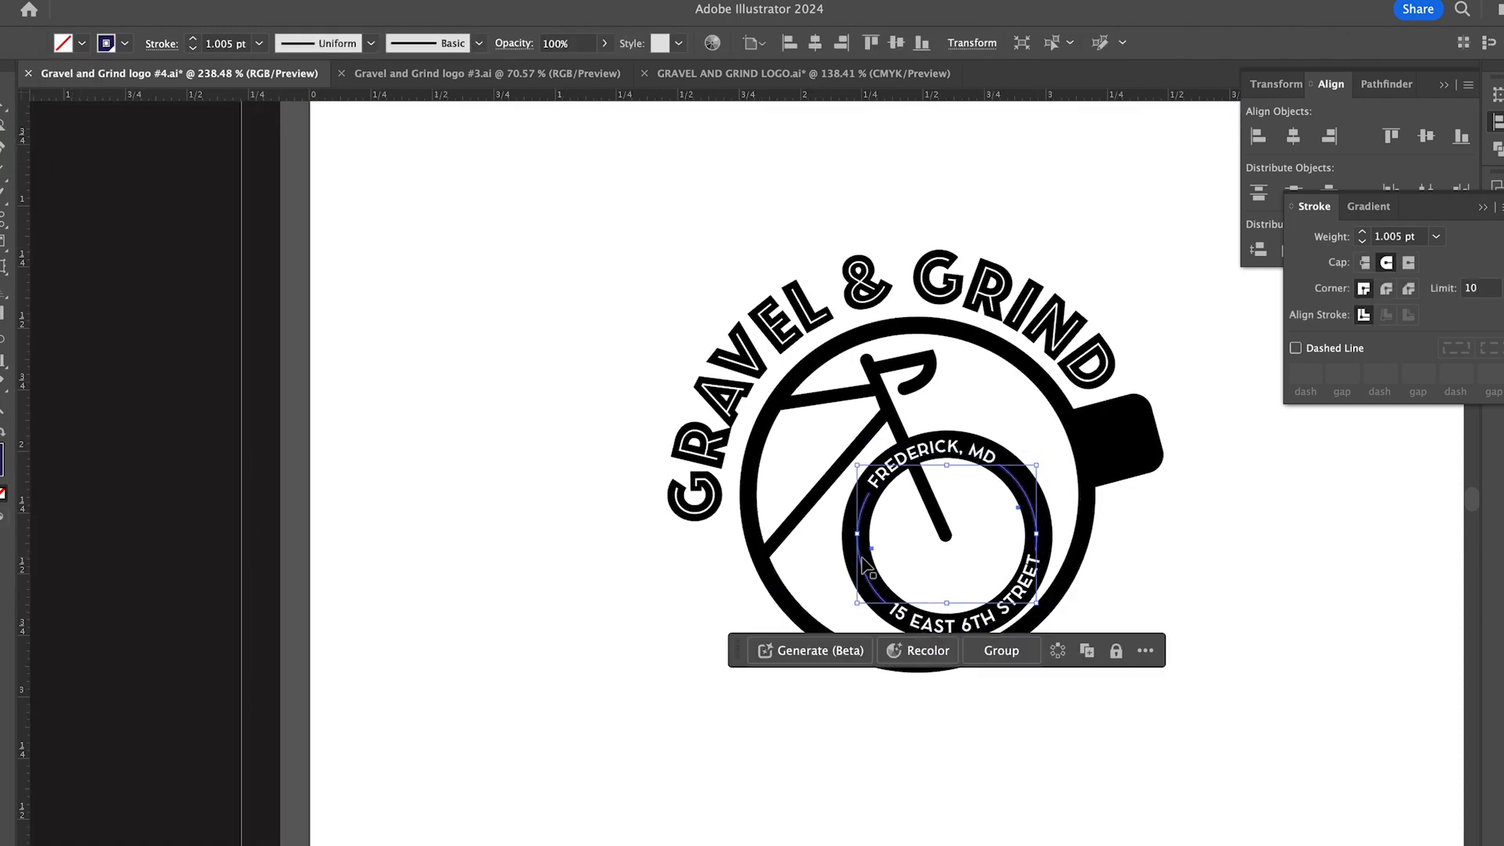
pyautogui.click(460, 332)
pyautogui.scroll(-10, 811, 314)
pyautogui.click(849, 338)
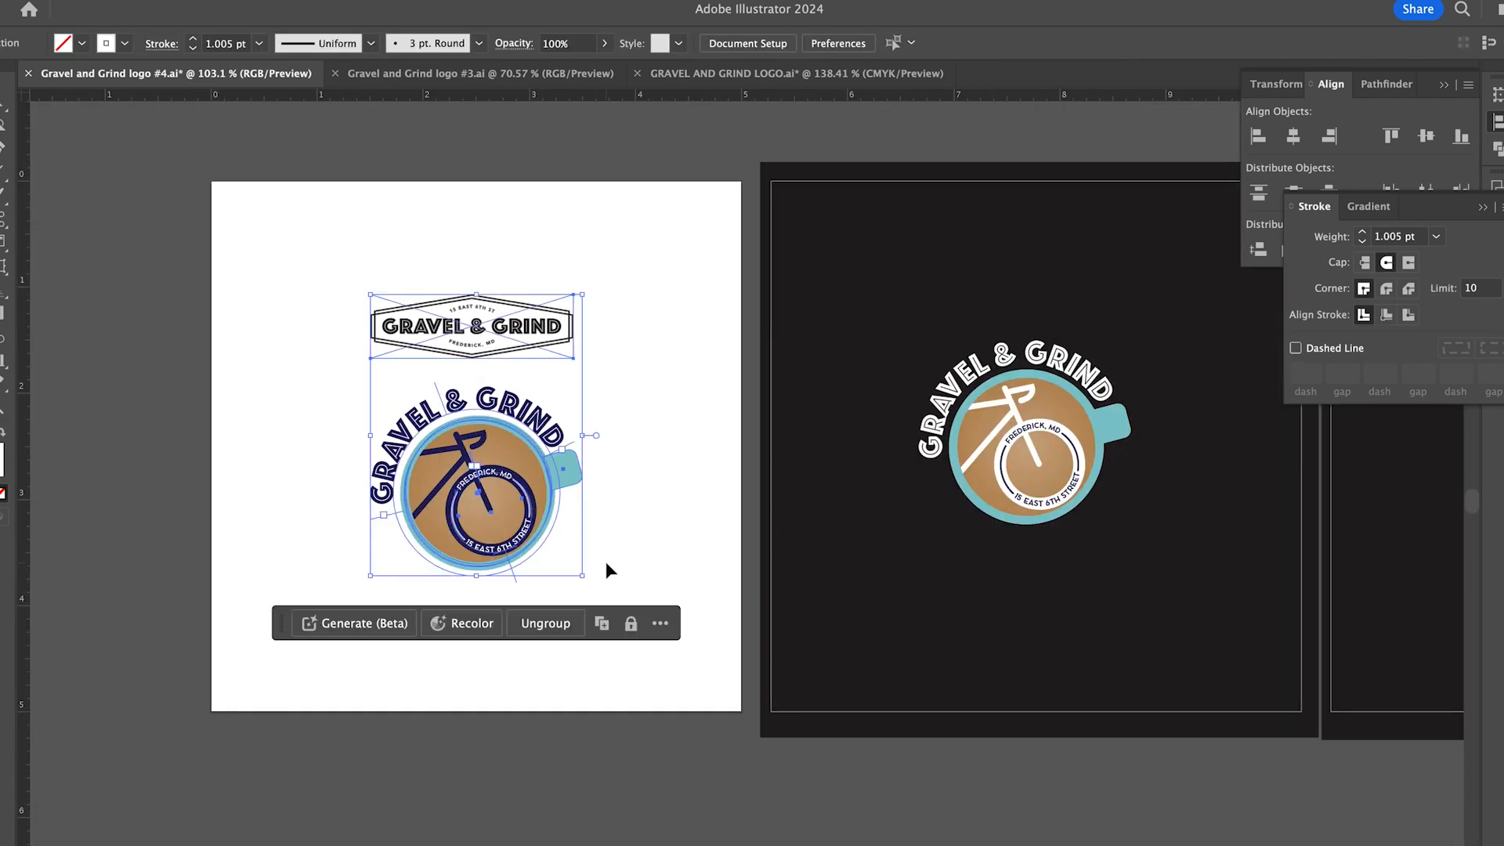
pyautogui.doubleClick(605, 562)
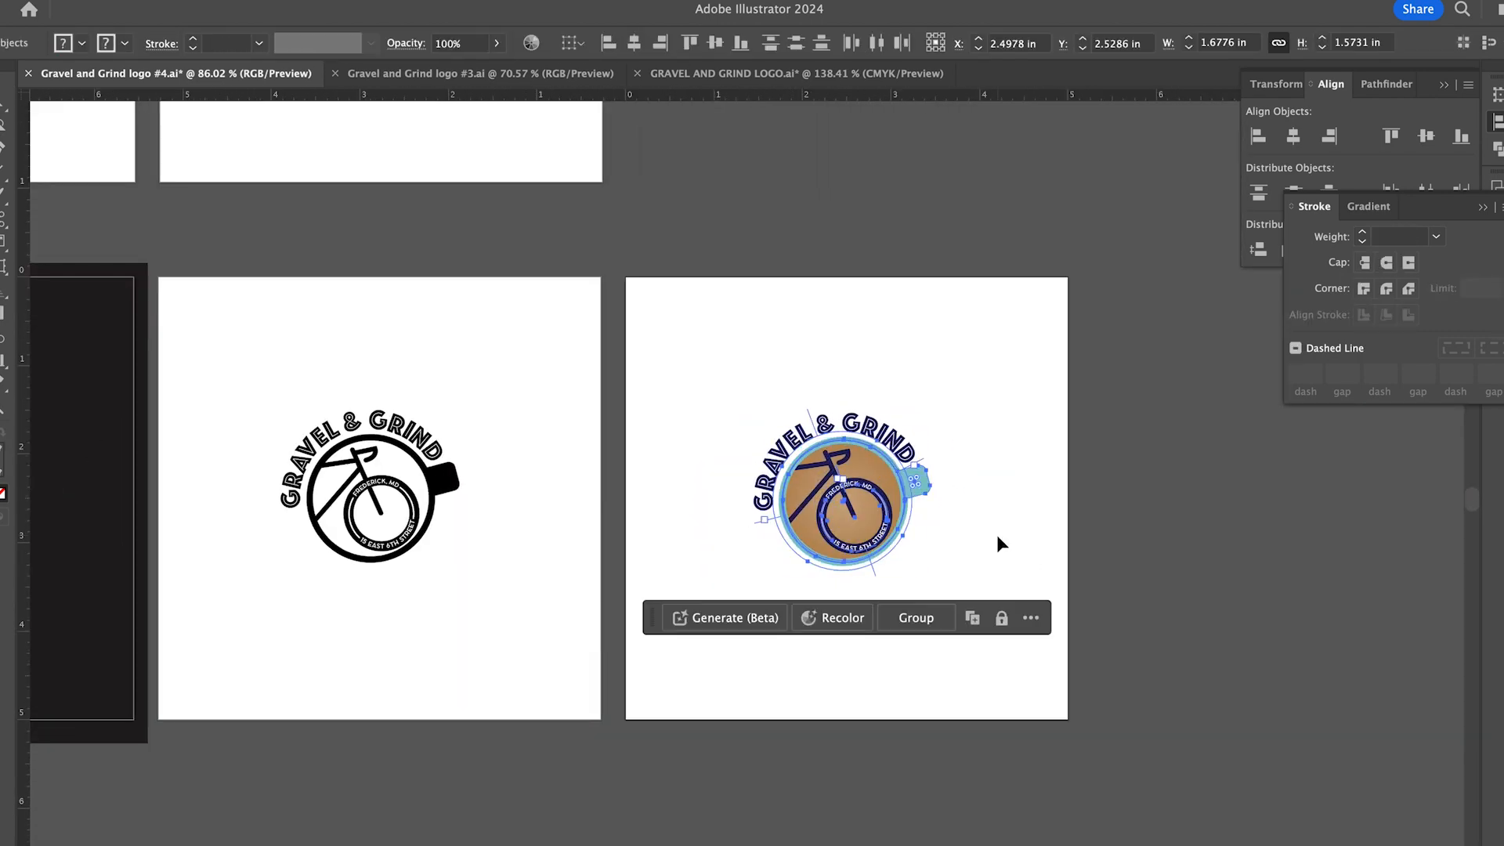
pyautogui.click(957, 505)
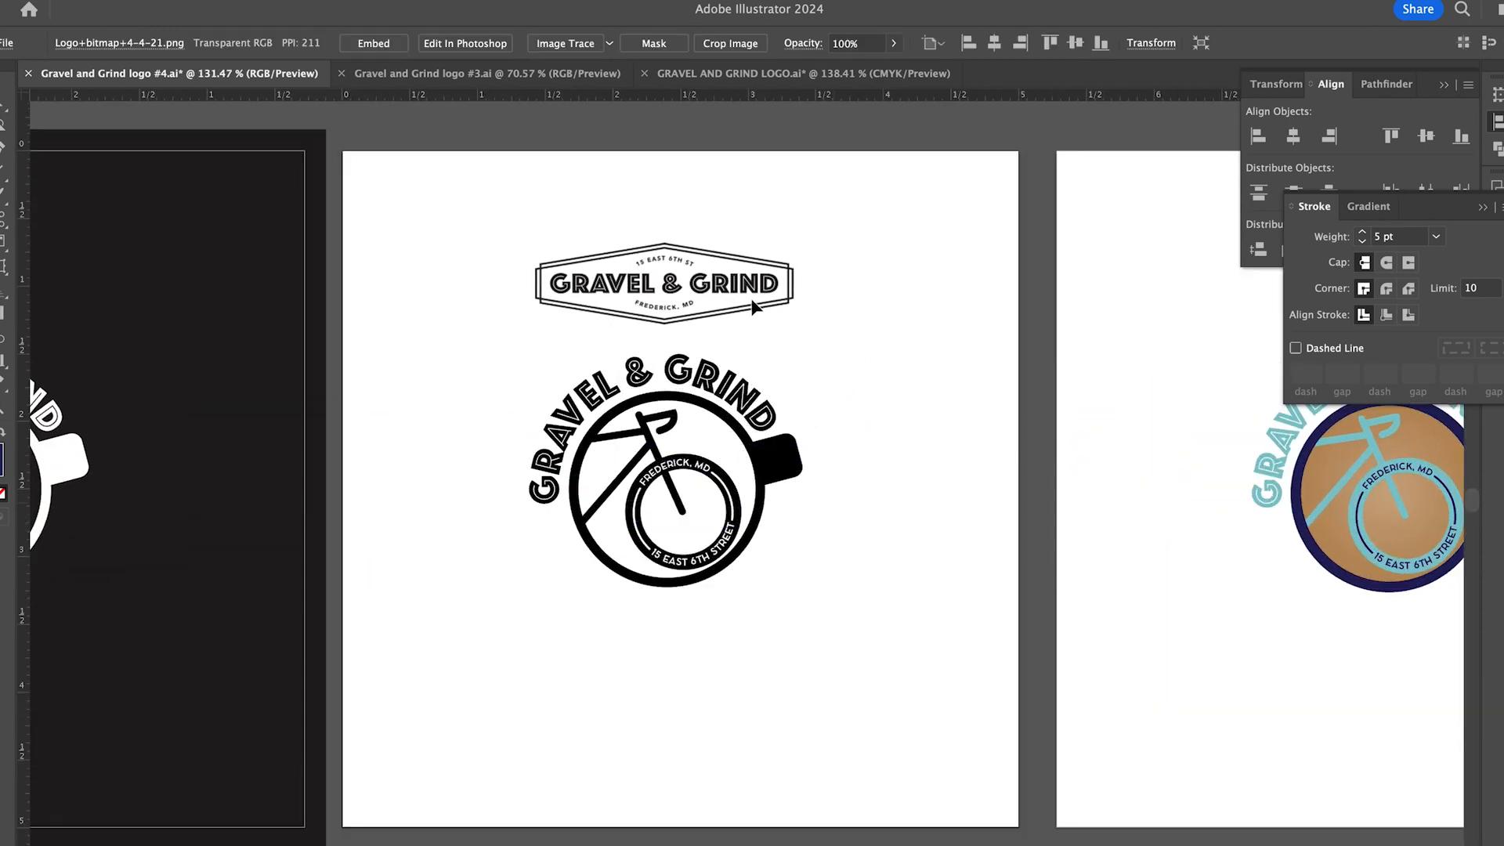
# - Nudge the black cup logo down about 0.1 in to widen the gap beneath the hexagonal Gravel & Grind badge
pyautogui.click(504, 356)
pyautogui.click(753, 533)
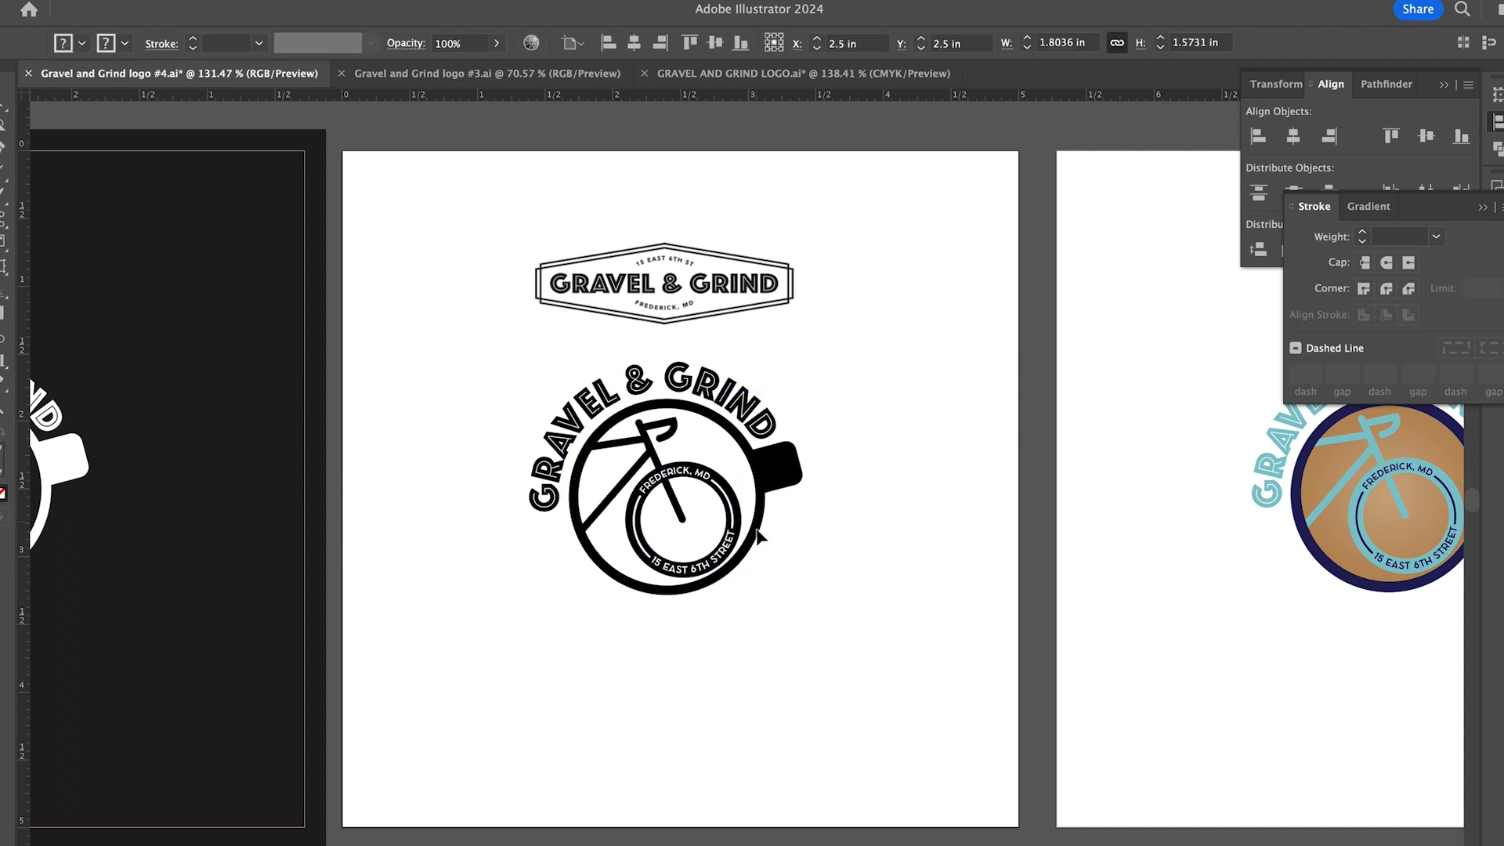
pyautogui.press('Down')
pyautogui.press('Down')
pyautogui.press('Down')
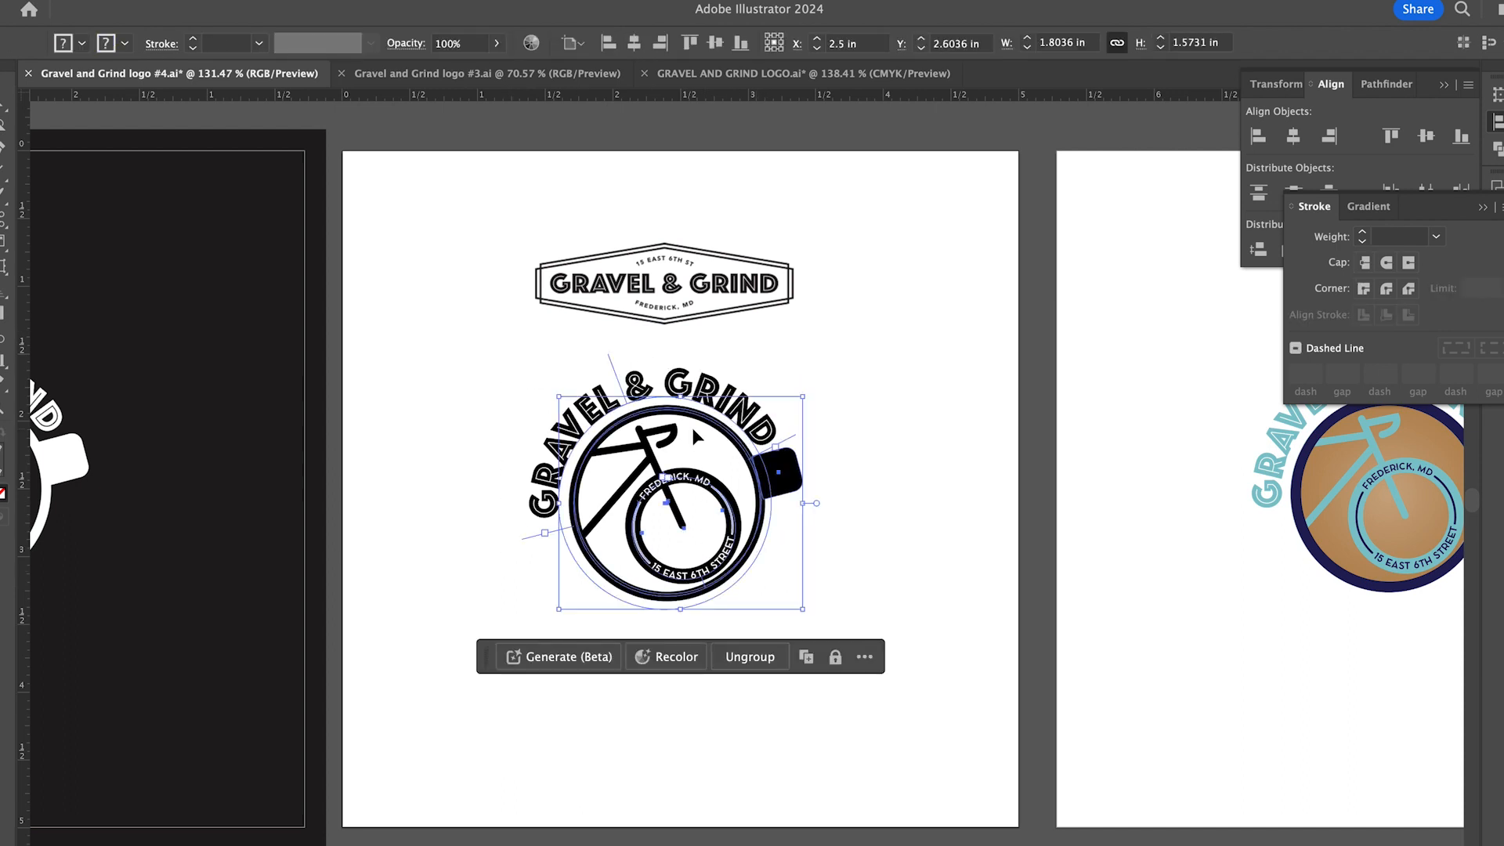
# - Move the hexagonal badge and the black cup logo down together to roughly the vertical centre of their white artboard
pyautogui.click(478, 248)
pyautogui.moveTo(496, 218); pyautogui.dragTo(902, 762)
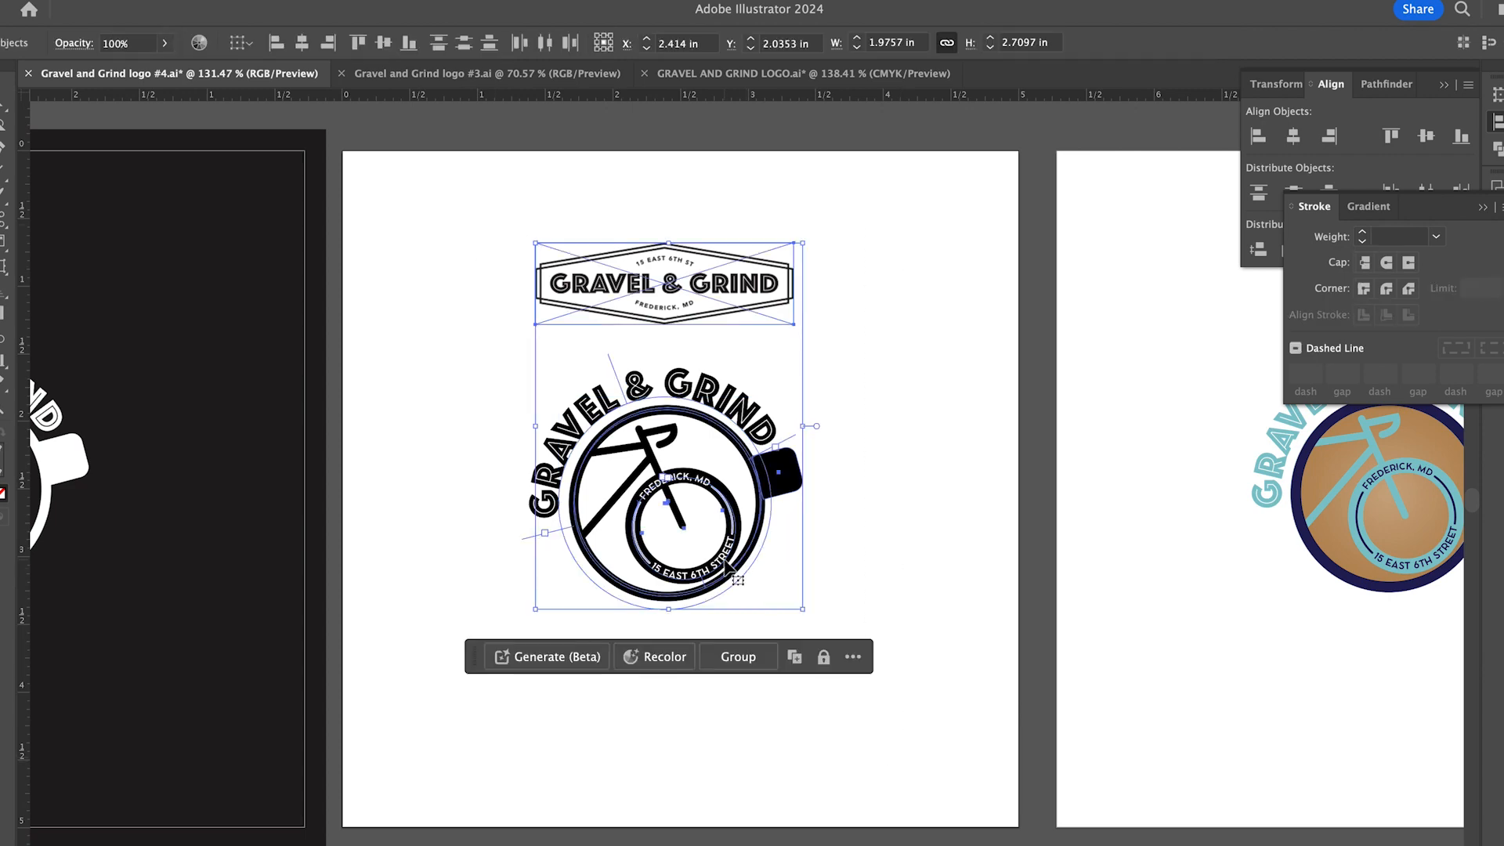
pyautogui.moveTo(728, 563); pyautogui.dragTo(729, 627)
pyautogui.click(812, 569)
pyautogui.scroll(5, 812, 569)
pyautogui.hscroll(-3, 690, 553)
pyautogui.scroll(1, 690, 554)
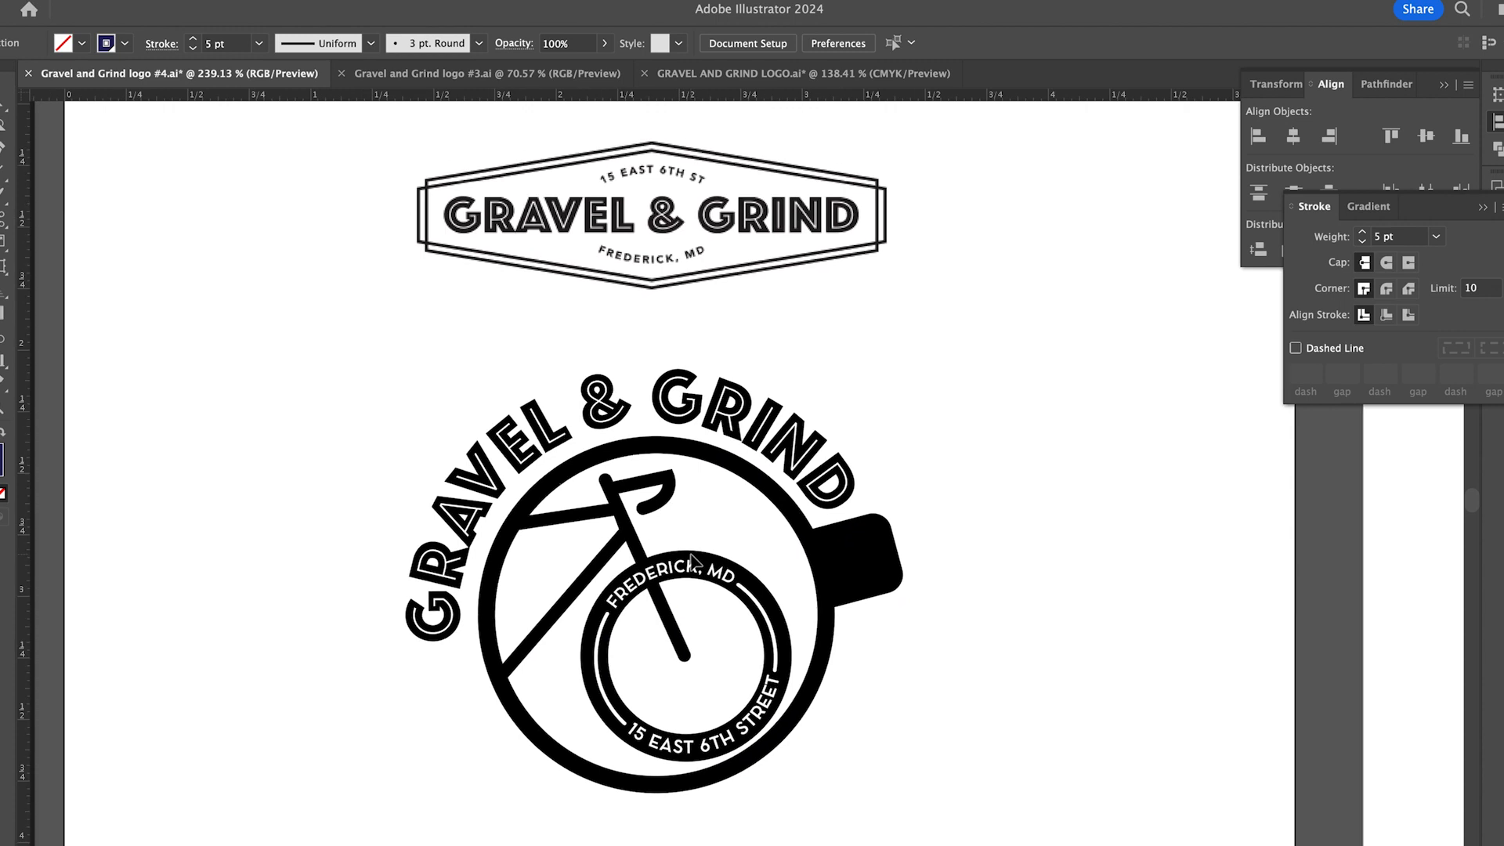
pyautogui.scroll(-1, 690, 554)
pyautogui.hscroll(1, 690, 554)
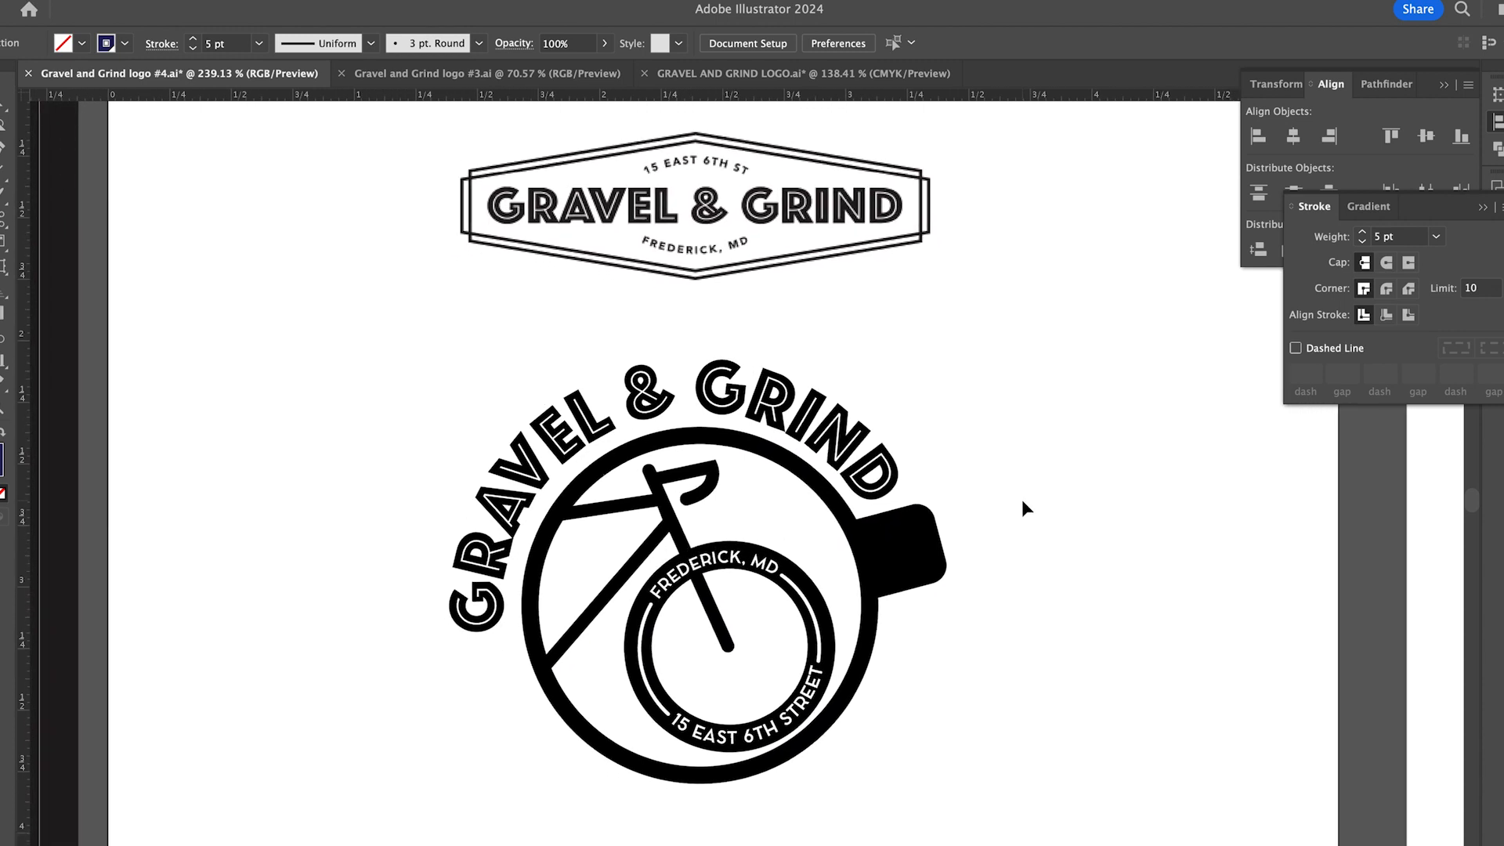